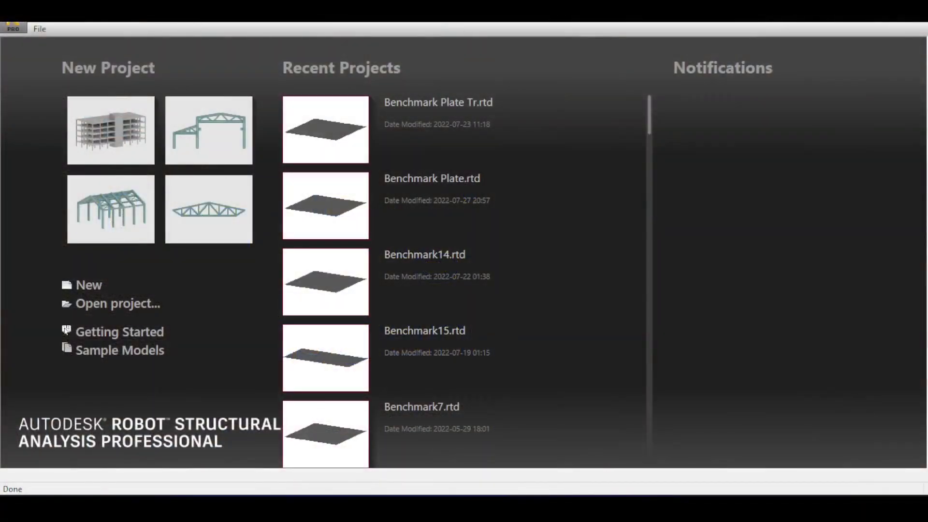
- Create a new building design project and open the structural axis definition
left_click(108, 114)
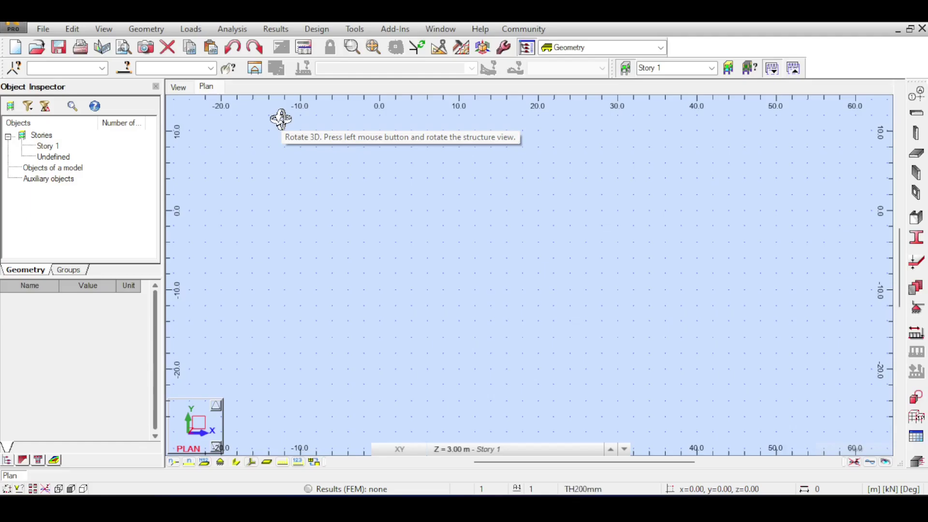
left_click(915, 94)
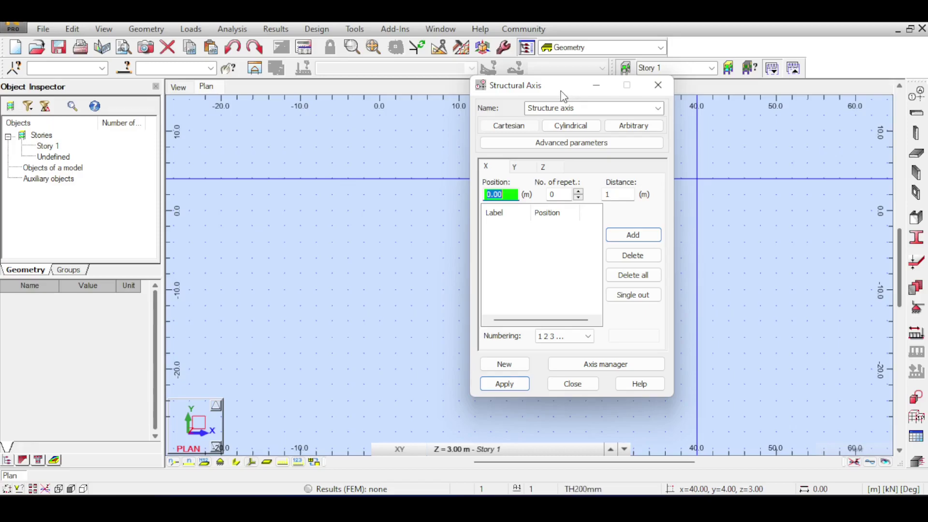
left_click_drag(563, 96, 744, 99)
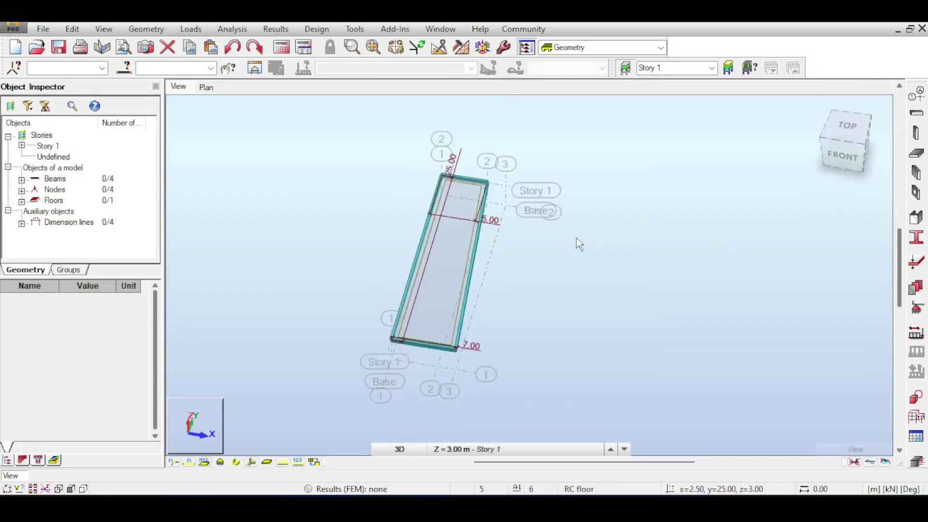
- Examine the tapered floor slab and its perimeter beams in the 3D view from several angles
scroll(503, 245, "up", 2)
middle_click_drag(510, 223, 485, 181)
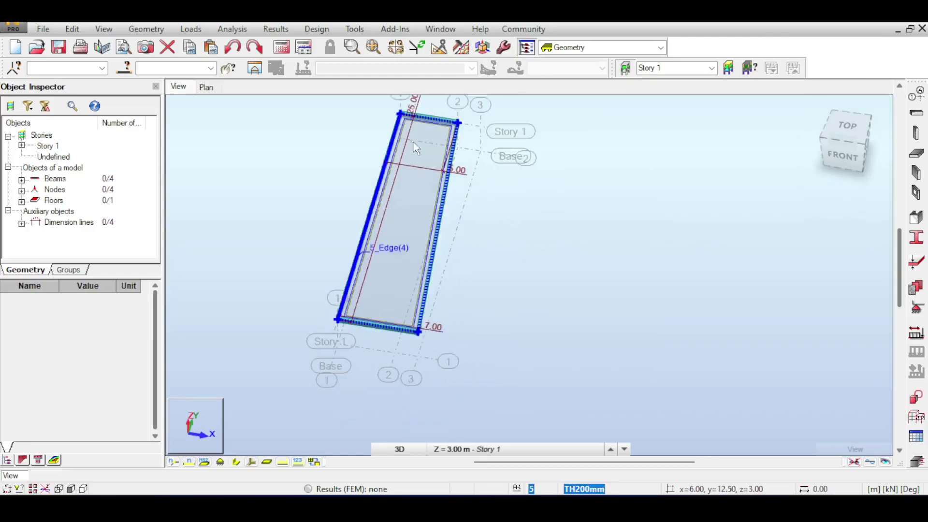
middle_click_drag(504, 145, 547, 201)
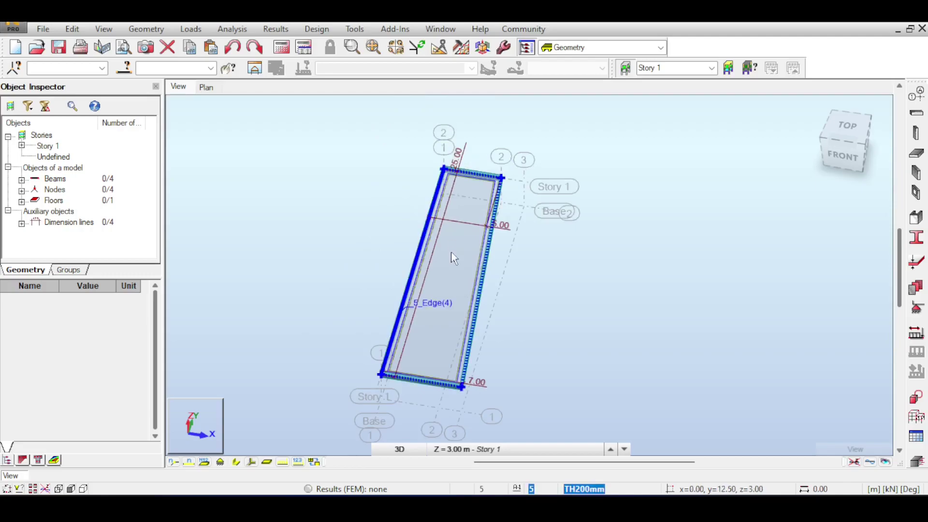
left_click_drag(845, 144, 865, 131)
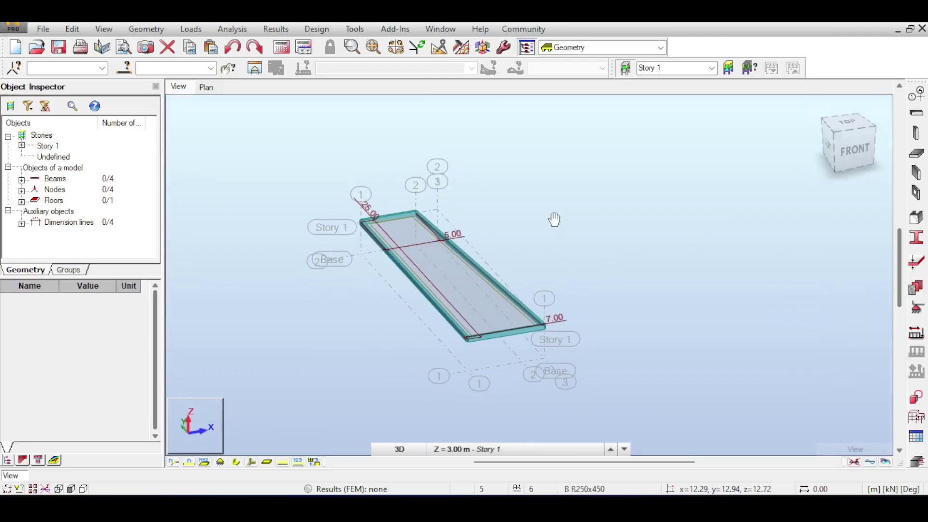
middle_click_drag(555, 218, 527, 173)
left_click(832, 124)
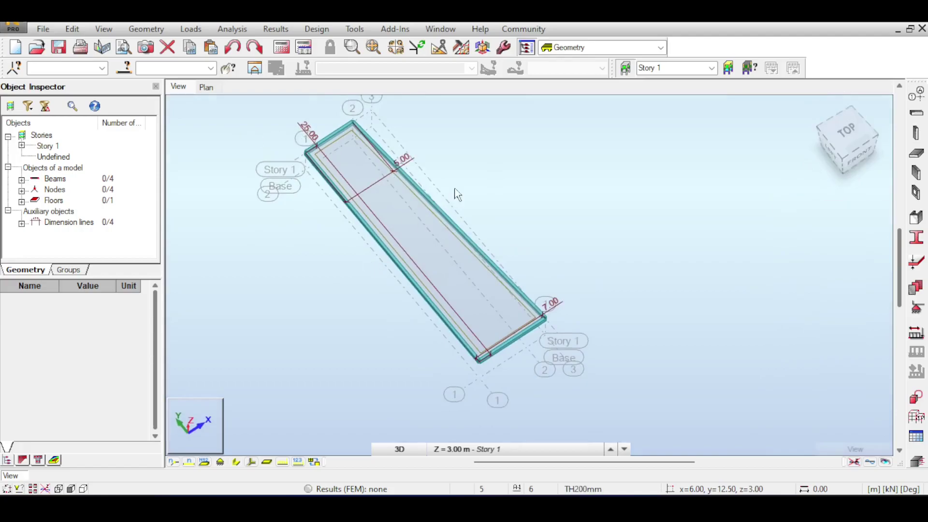
left_click_drag(491, 183, 392, 273)
middle_click_drag(560, 203, 574, 178)
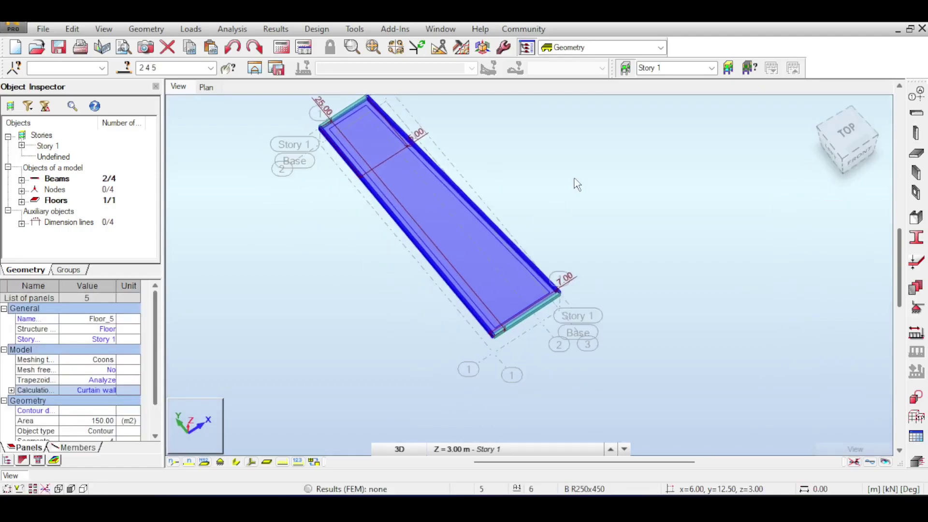
left_click(574, 179)
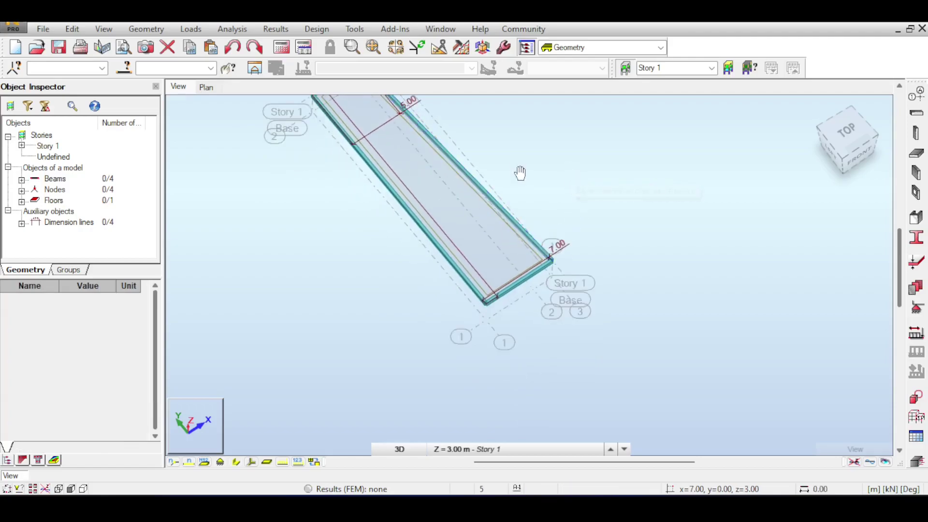
middle_click_drag(520, 173, 516, 216)
mouse_move(545, 170)
middle_mouse_down()
mouse_move(537, 165)
mouse_move(546, 169)
middle_mouse_up()
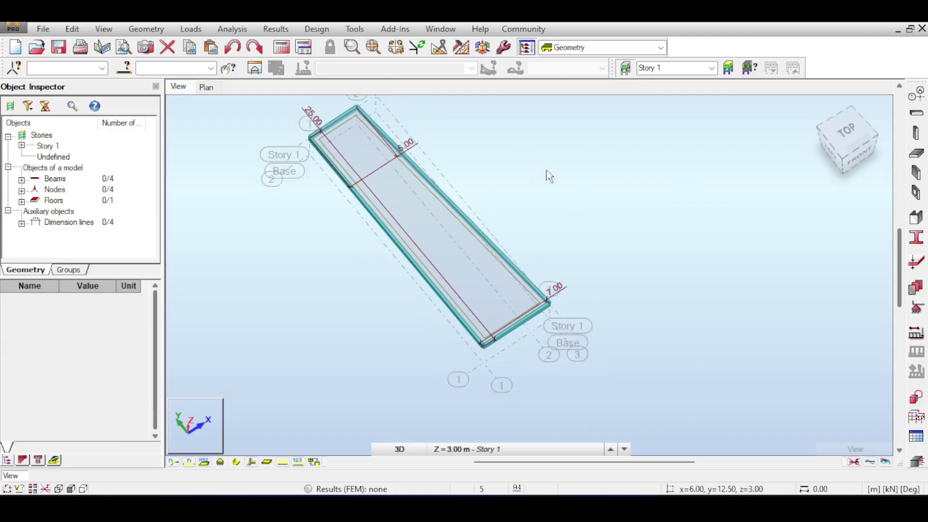
- Add Y-direction structural axes at 5, 10, 15 and 20 m and apply them to the grid
left_click(916, 97)
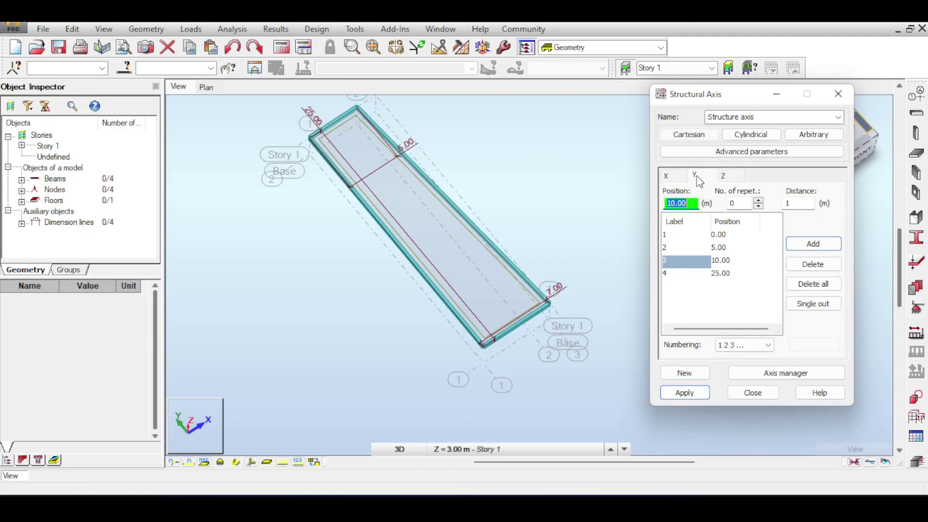
type("15")
key("Return")
type("20")
key("Return")
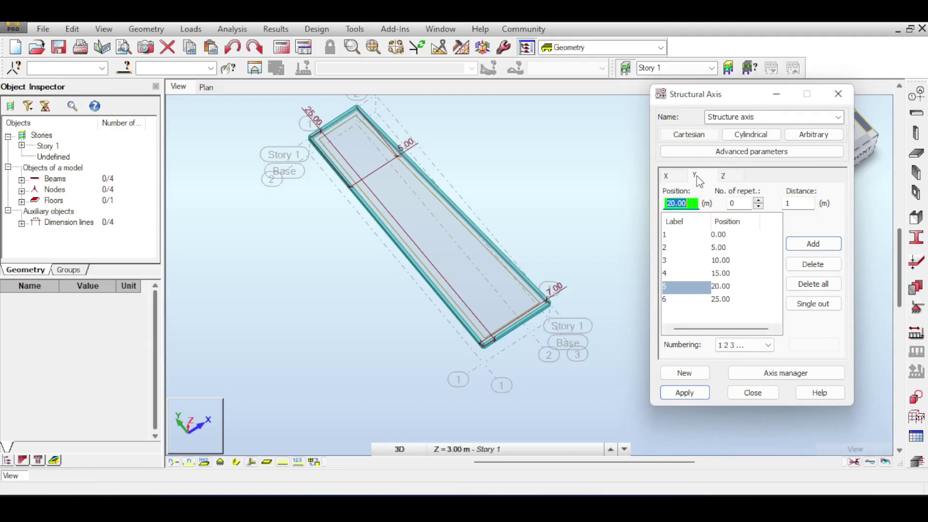
left_click(684, 392)
left_click(758, 391)
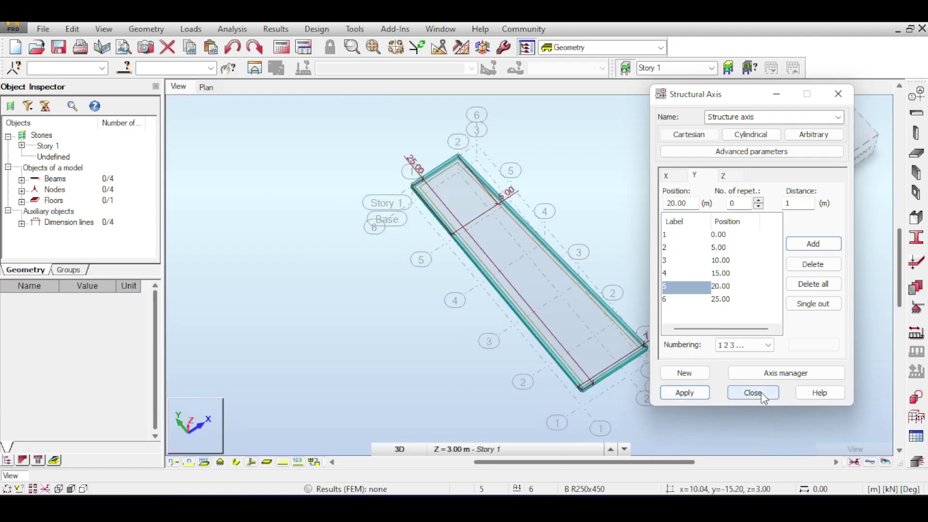
middle_click_drag(615, 254, 570, 251)
left_click(915, 113)
scroll(424, 187, "up", 1)
left_click(424, 187)
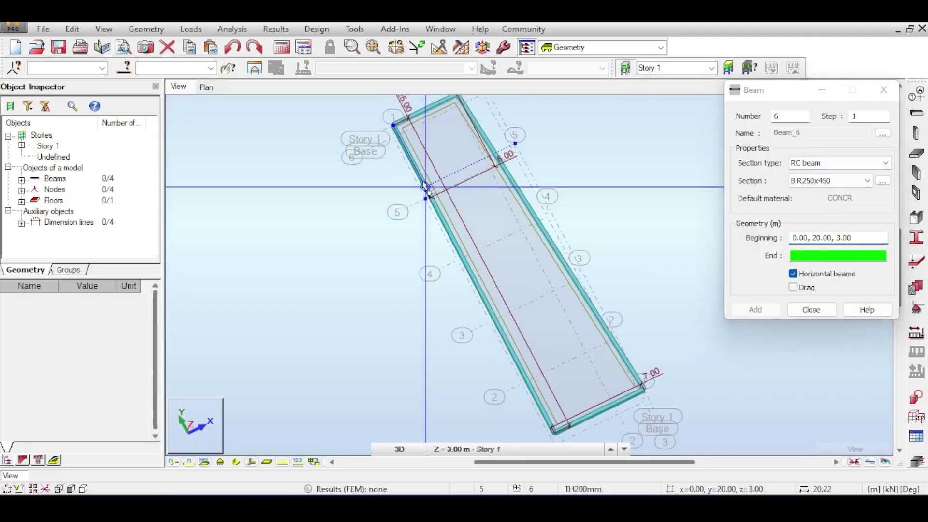
scroll(489, 154, "up", 2)
scroll(489, 157, "up", 2)
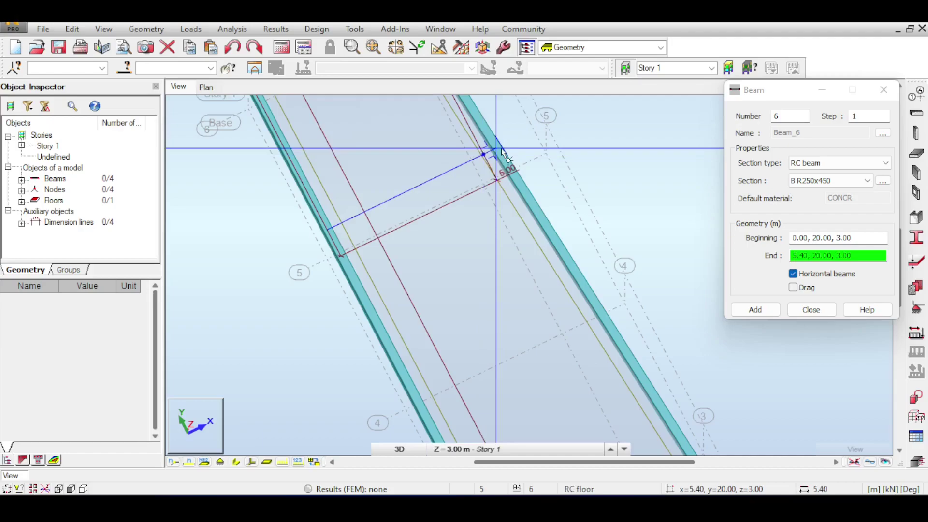
scroll(476, 155, "up", 1)
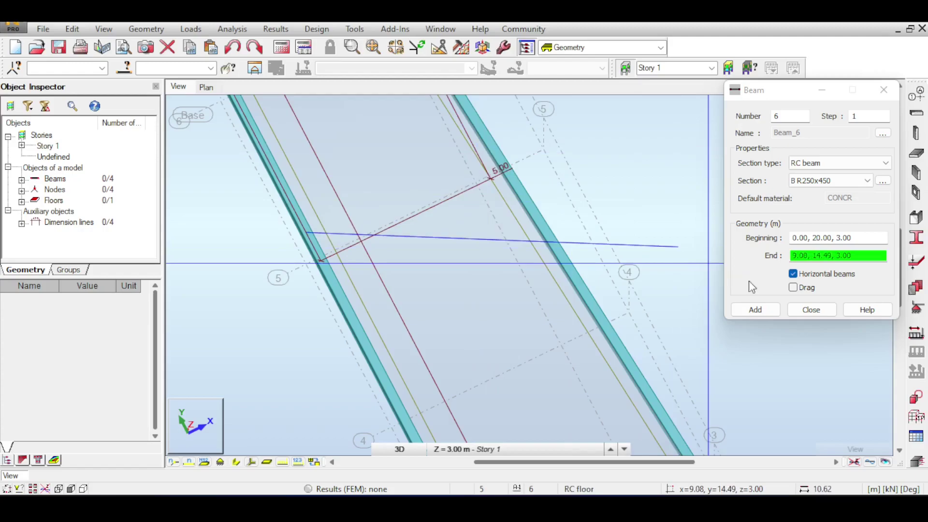
left_click(810, 309)
- Review the Y-direction axis positions in the structural axis definition
scroll(522, 321, "down", 3)
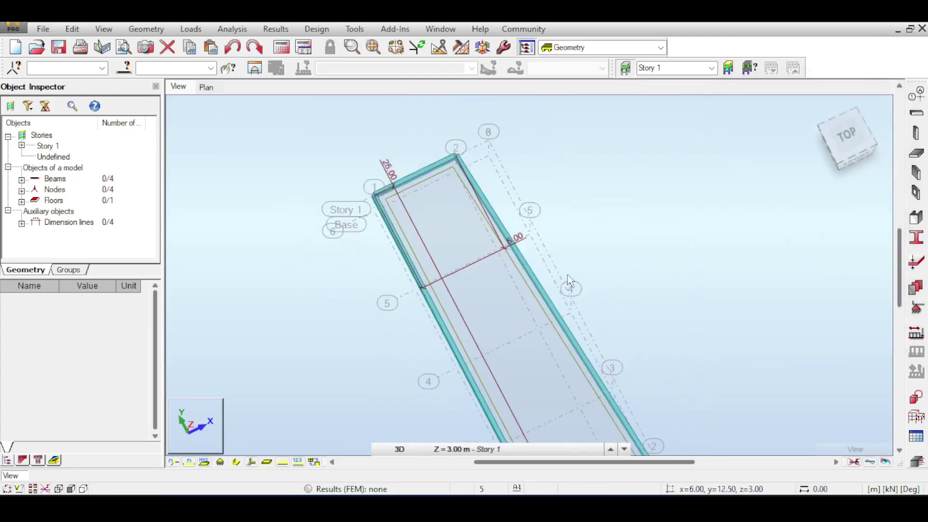
middle_click_drag(684, 222, 678, 127)
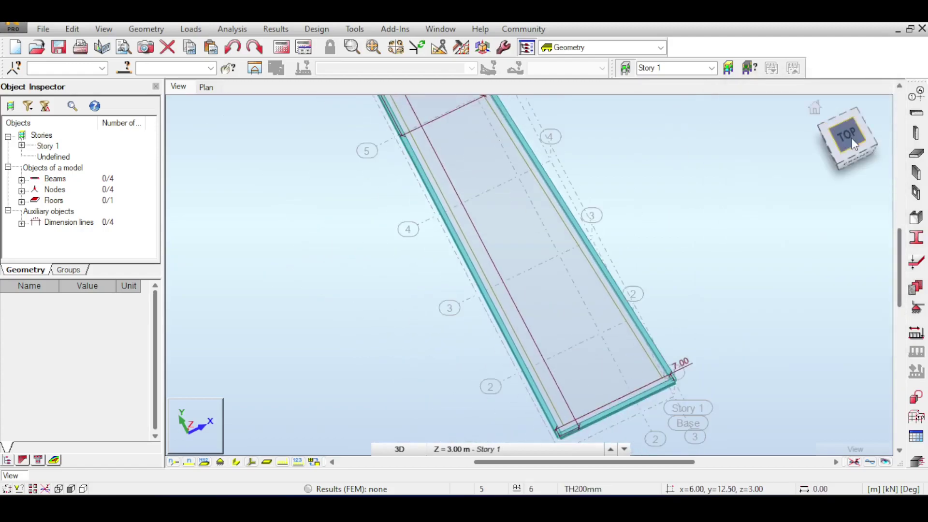
left_click_drag(851, 138, 848, 117)
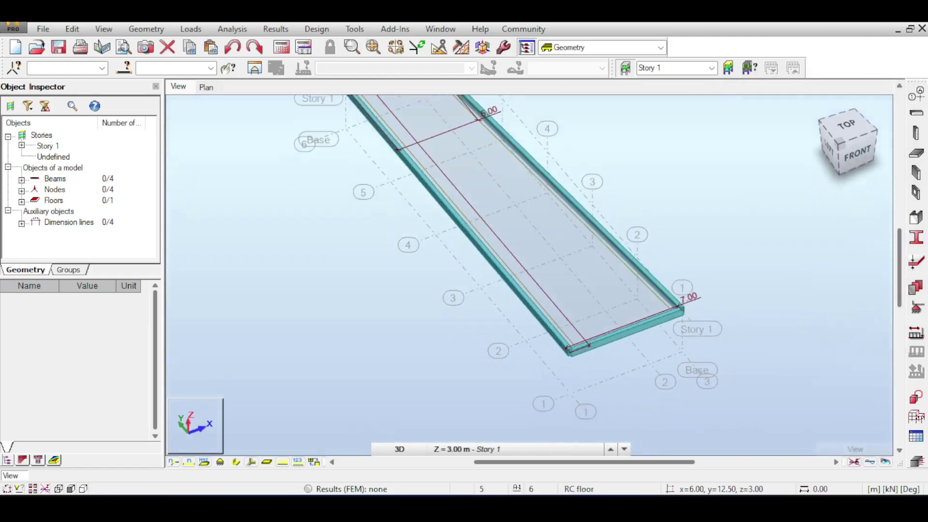
left_click(916, 94)
left_click(694, 175)
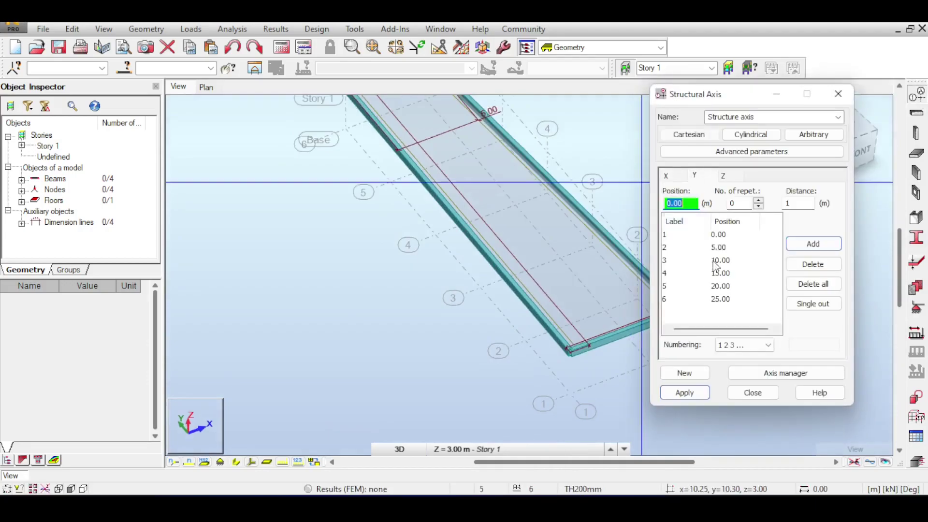
left_click(837, 95)
scroll(563, 187, "down", 3)
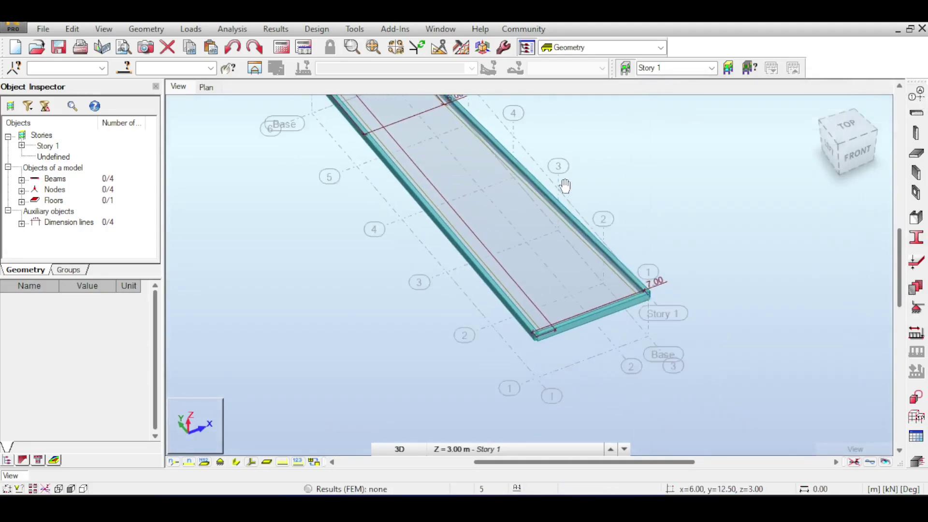
- Select the 7 m end beam on axis 1 and set up a copy translation with 4 repetitions
left_click(597, 317)
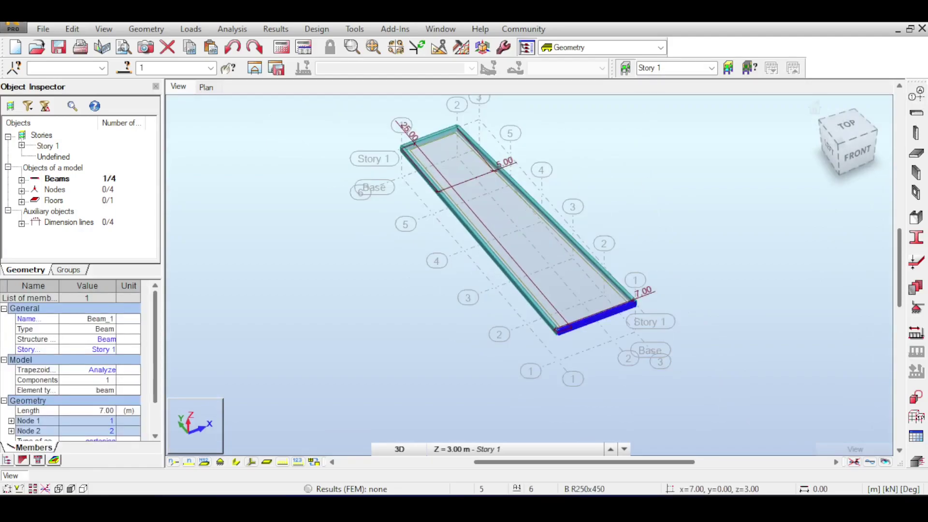
left_click(601, 169)
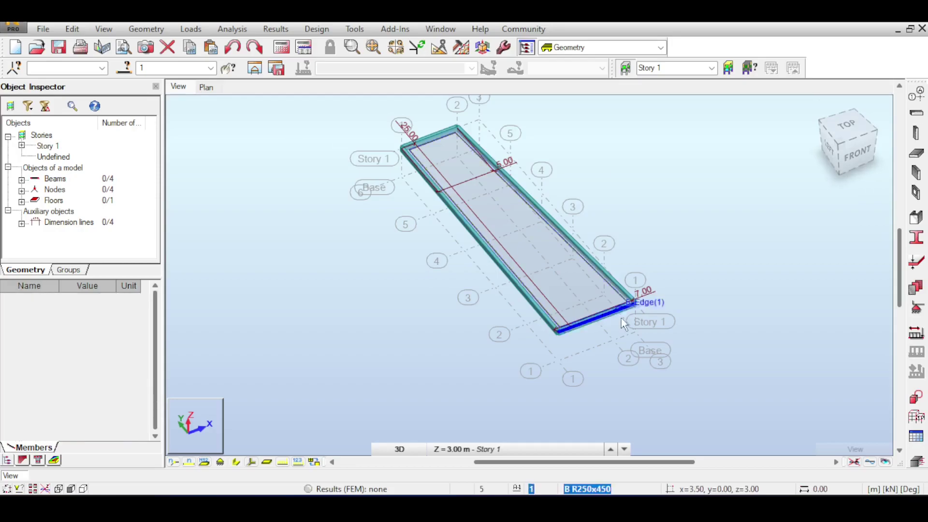
left_click(599, 317)
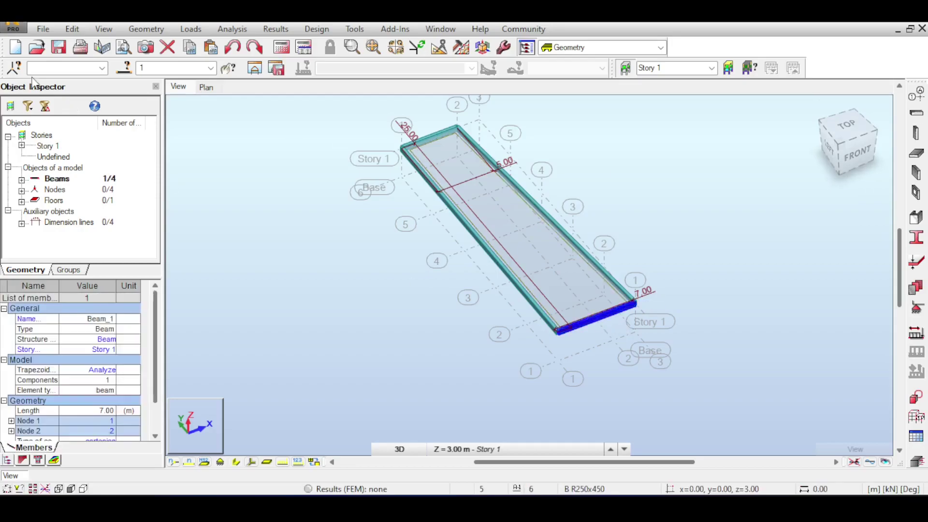
left_click(72, 28)
mouse_move(184, 198)
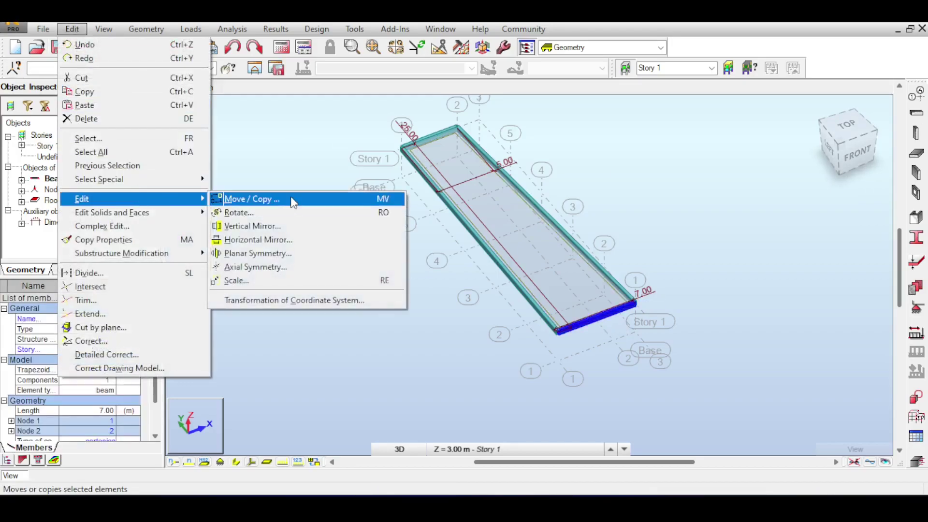
left_click(293, 203)
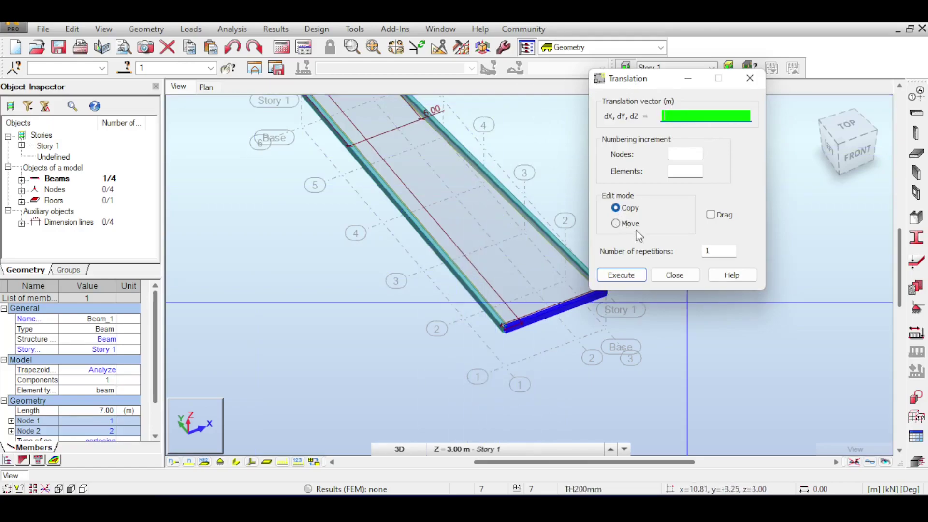
middle_click_drag(491, 169, 428, 253)
middle_click_drag(484, 356, 489, 304)
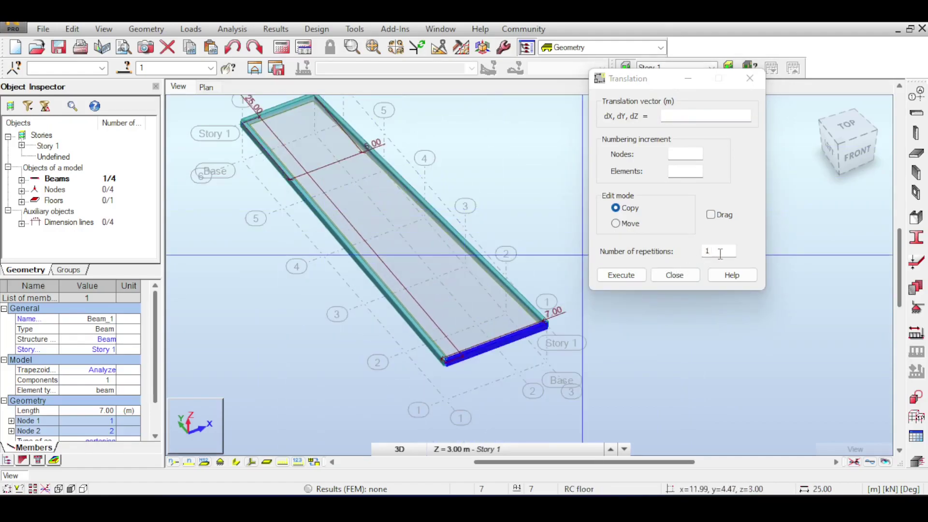
left_click_drag(719, 252, 688, 246)
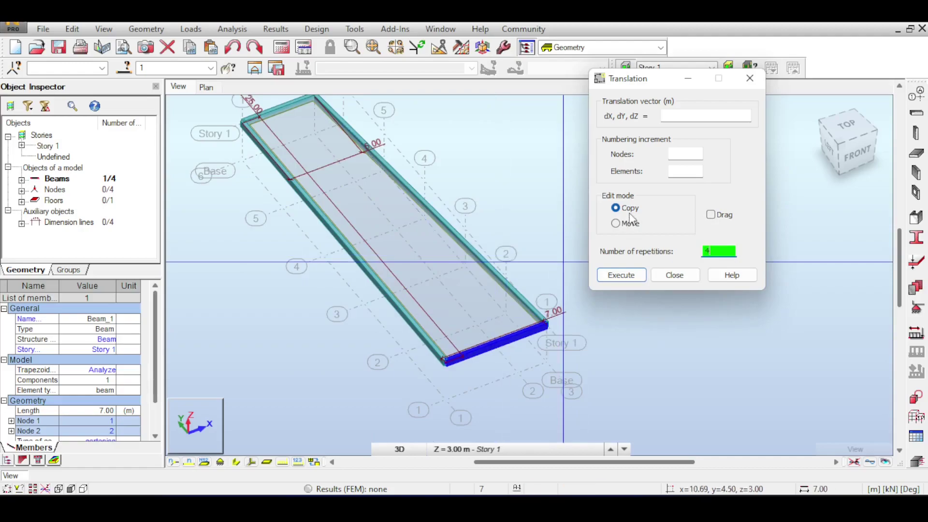
left_click(676, 115)
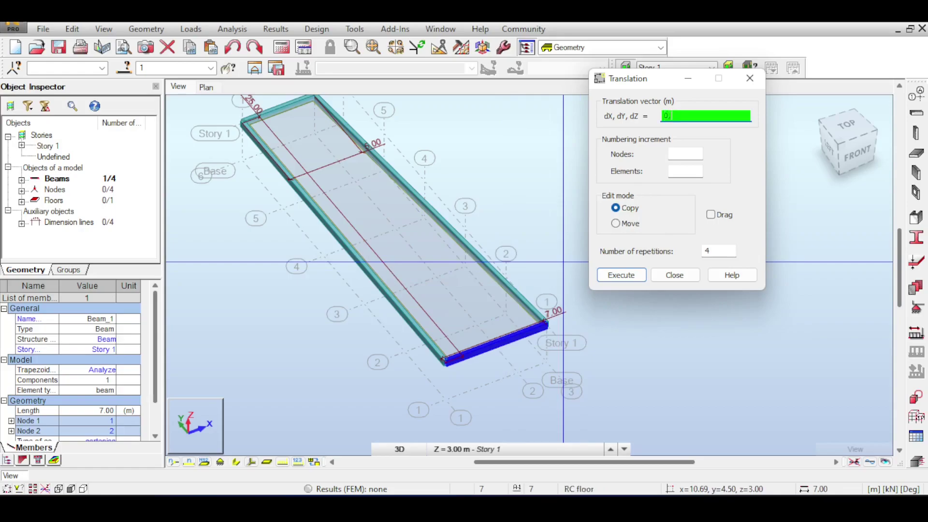
type("0,5,0")
left_click_drag(689, 116, 651, 128)
key("Delete")
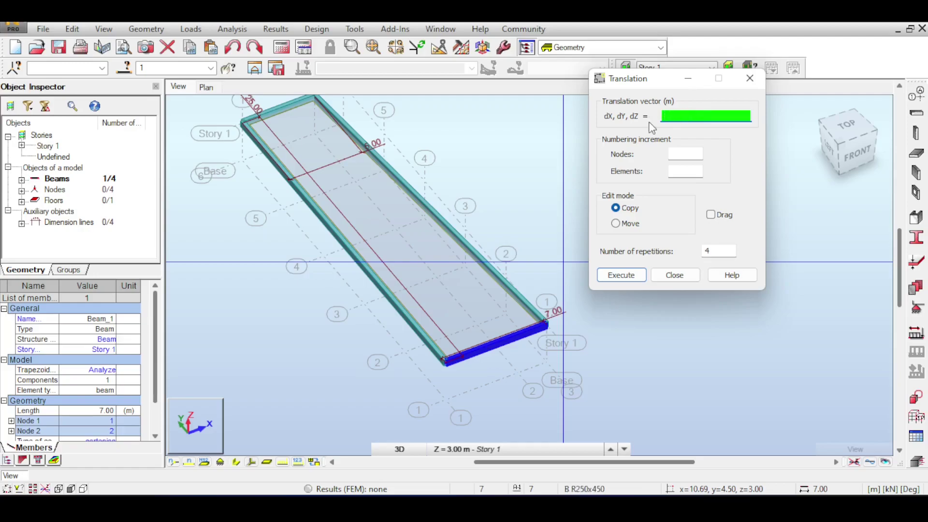
- Copy the beam by a 0, 5, 0 m vector from its end node to axis 2 and finish the translation
left_click(443, 356)
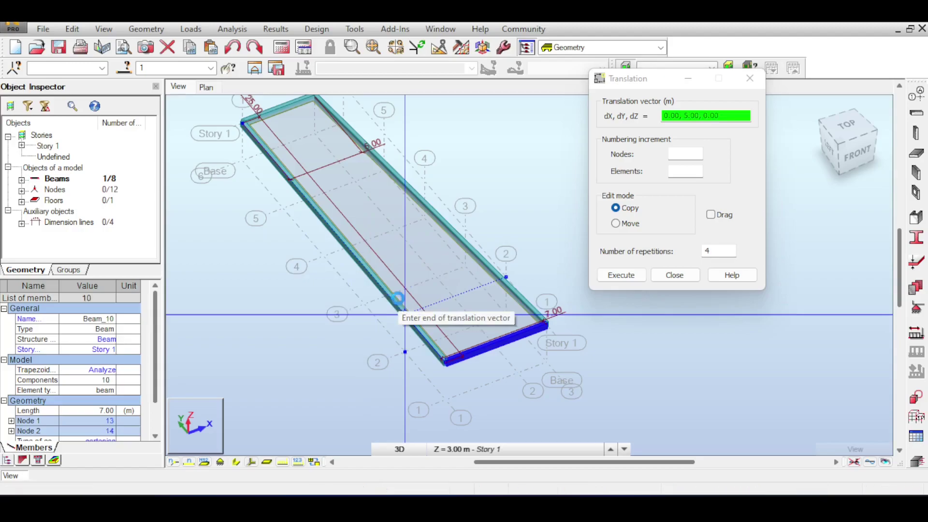
left_click(399, 305)
left_click(674, 275)
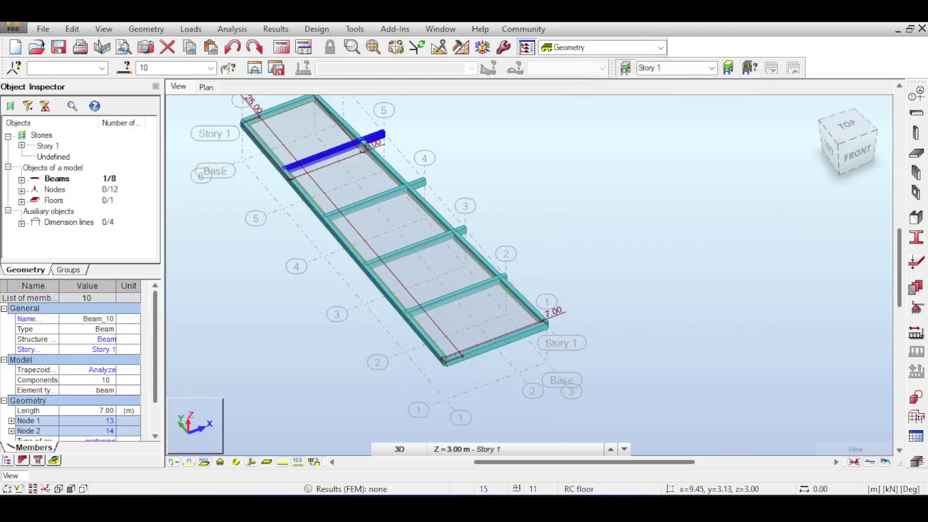
- Inspect the copied cross beams across the floor from above and clear the beam selection
scroll(565, 224, "up", 2)
scroll(676, 193, "down", 1)
left_click(842, 137)
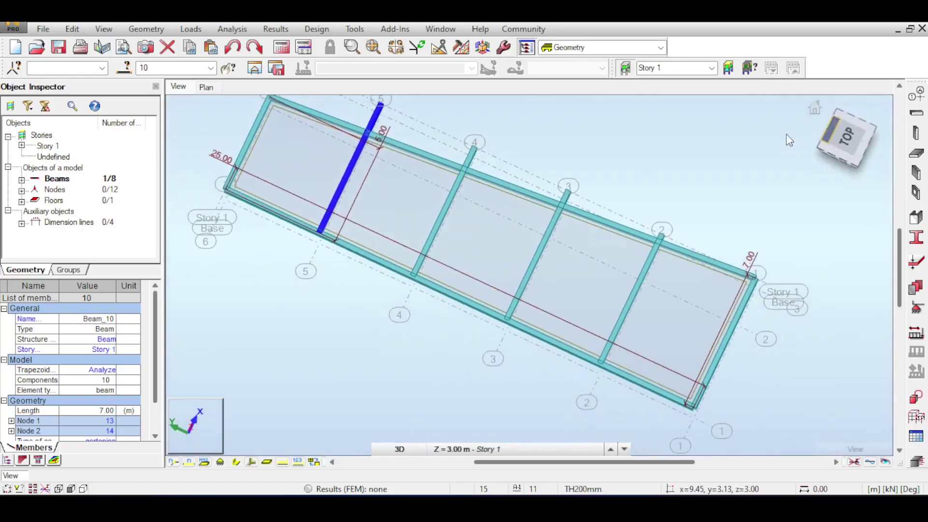
middle_click_drag(666, 210, 621, 195)
middle_click_drag(388, 134, 443, 155)
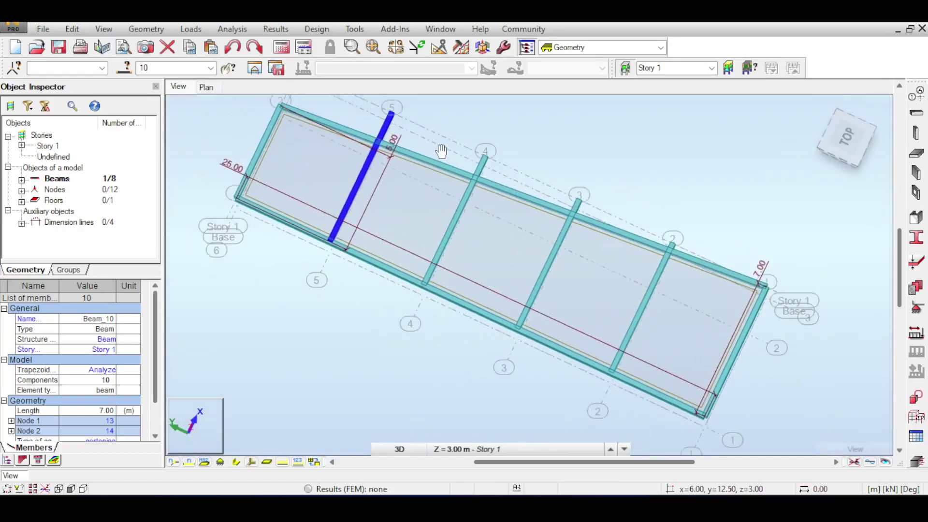
left_click(709, 144)
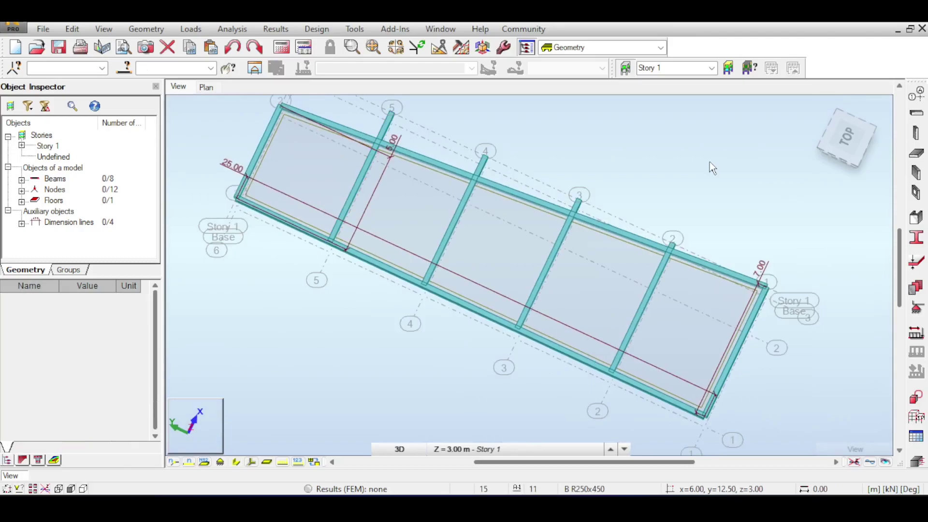
- Start a trim with the slanted long perimeter beam as the cutting object
left_click(843, 134)
left_click(72, 29)
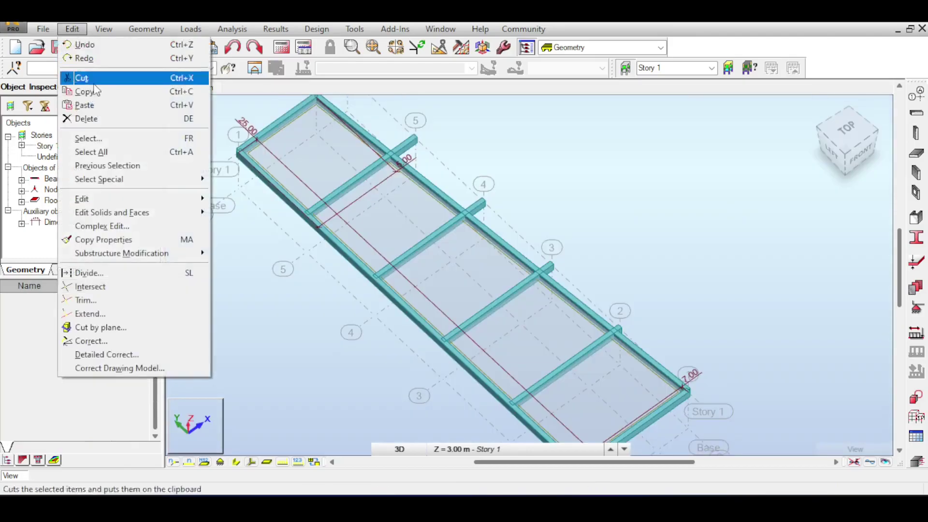
left_click(112, 304)
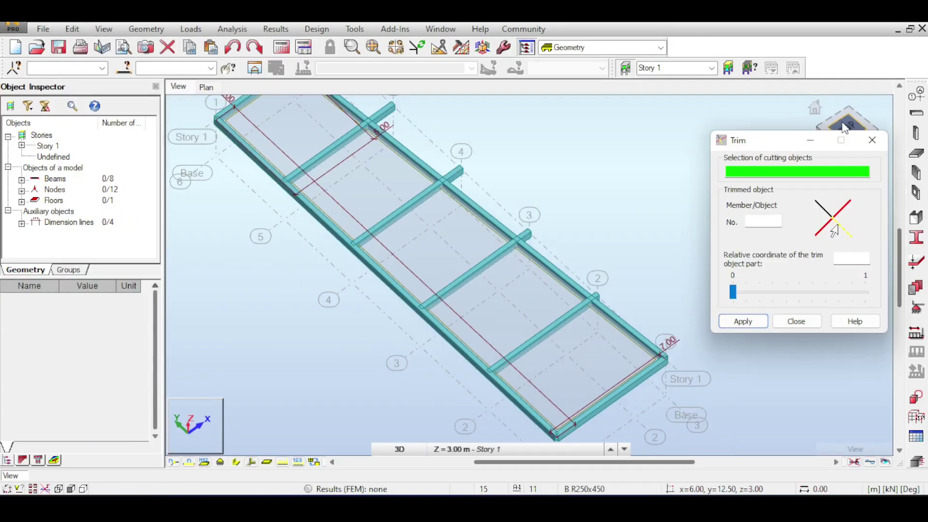
left_click(751, 168)
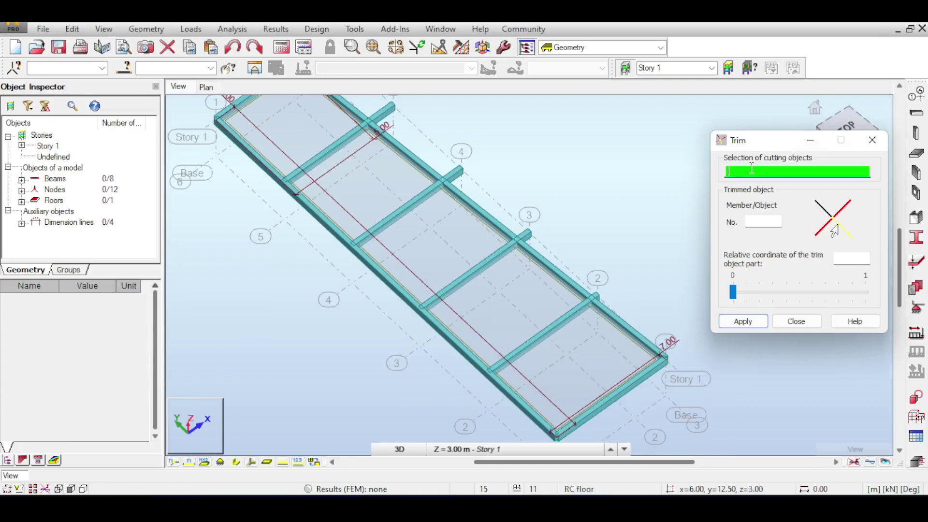
left_click(539, 266)
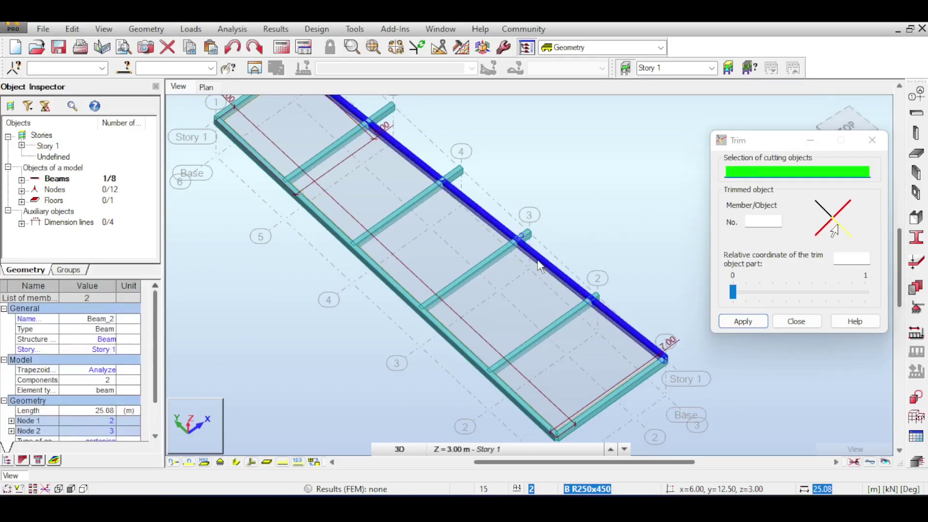
middle_click_drag(594, 138, 586, 186)
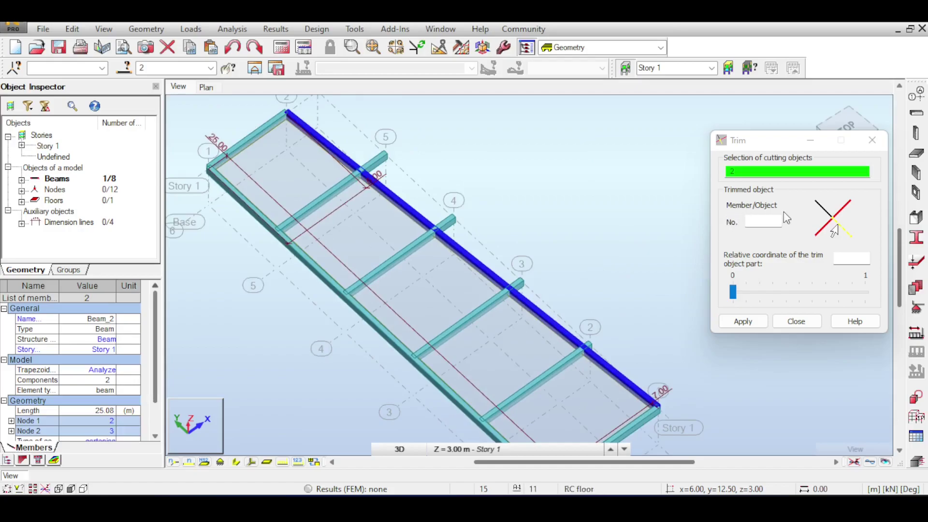
- Trim the overhanging ends of the cross beams on axes 2 and 3 back to the slanted perimeter beam
left_click(748, 223)
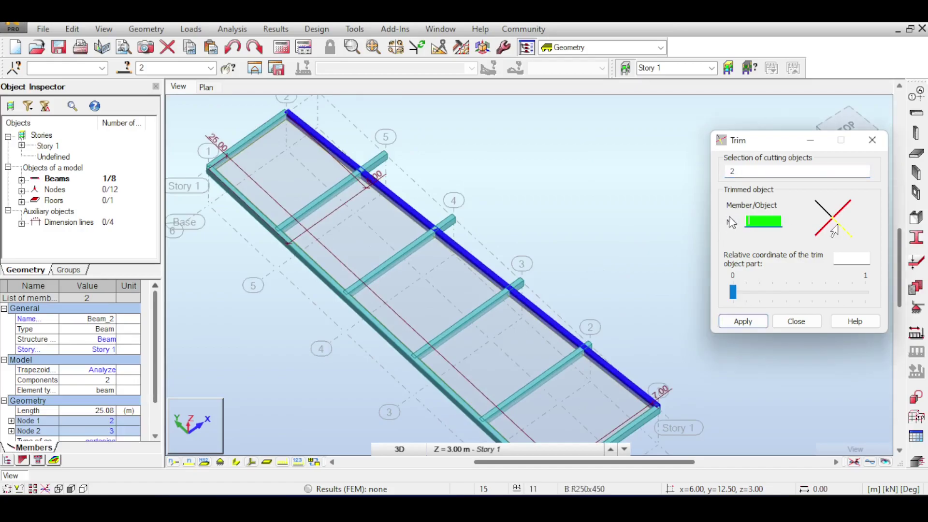
scroll(517, 285, "up", 5)
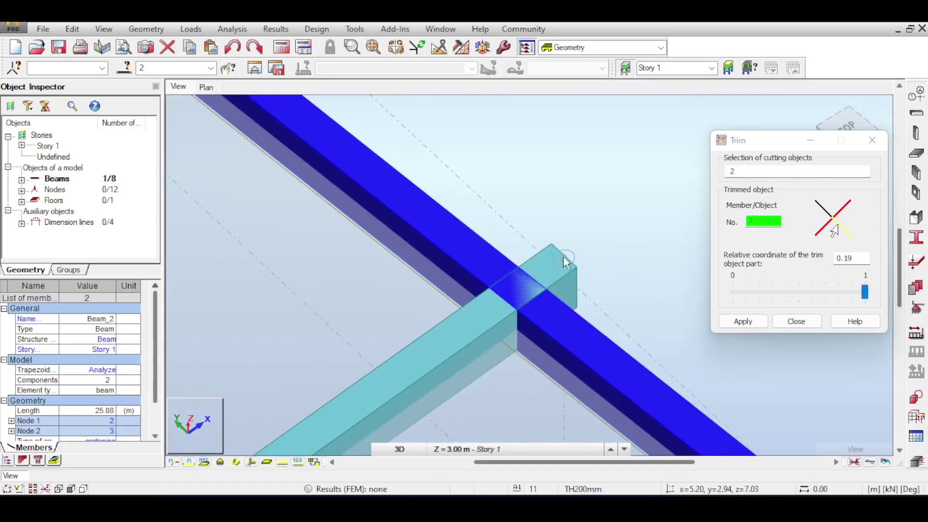
left_click(544, 280)
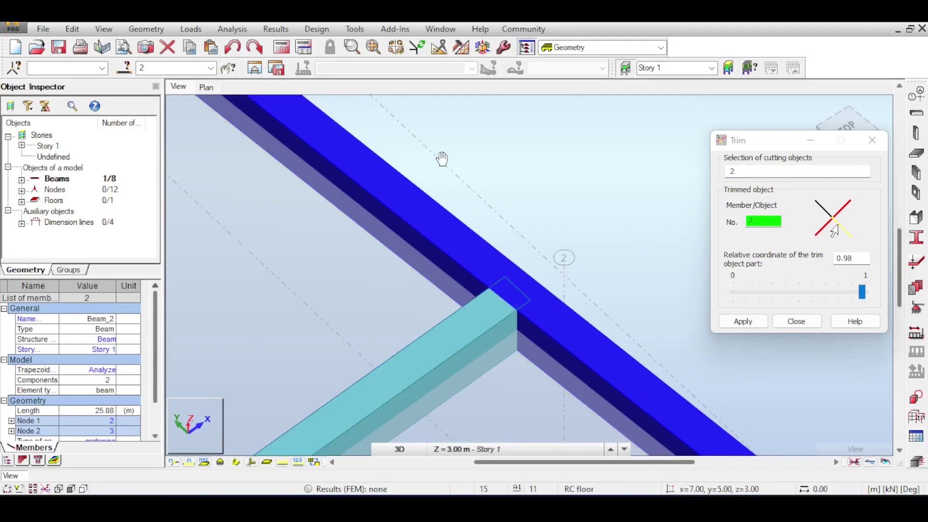
middle_click_drag(442, 159, 596, 340)
middle_click_drag(468, 228, 681, 371)
left_click(500, 260)
scroll(492, 243, "down", 1)
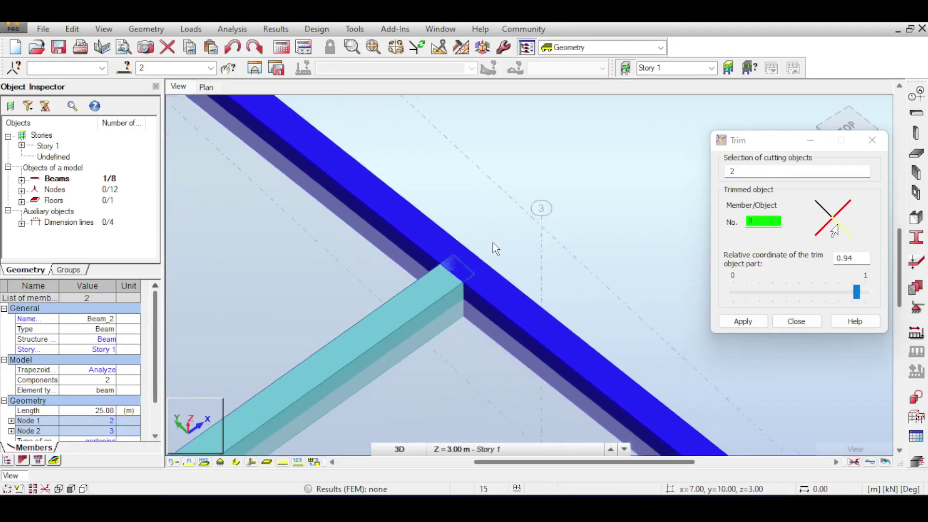
- Trim the overhanging ends of the cross beams on axes 4 and 5 back to the slanted beam and finish trimming
scroll(493, 243, "down", 1)
middle_click_drag(412, 178, 506, 248)
scroll(506, 248, "down", 1)
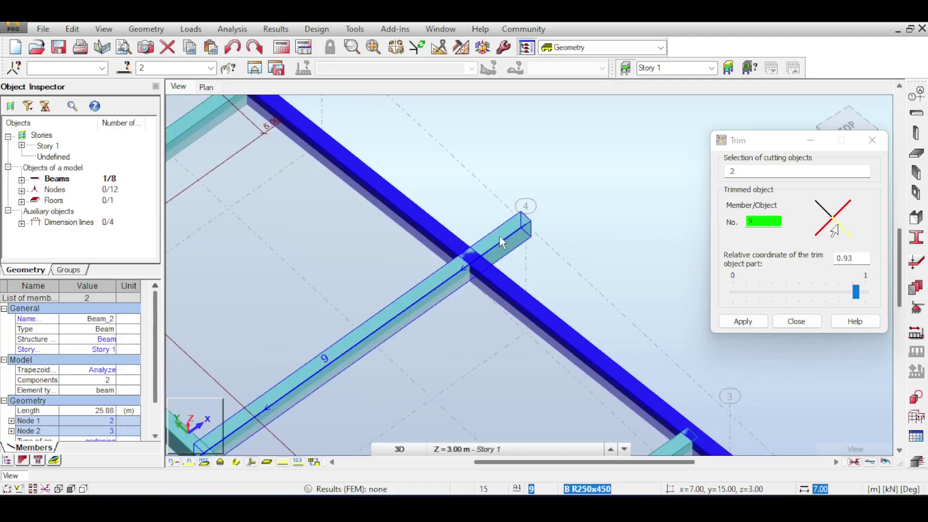
middle_click_drag(457, 263, 492, 206)
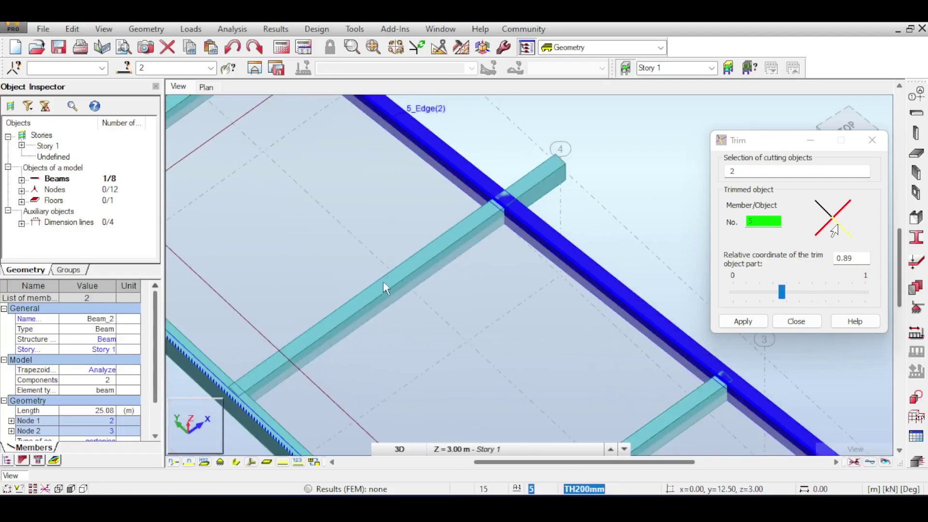
left_click(381, 296)
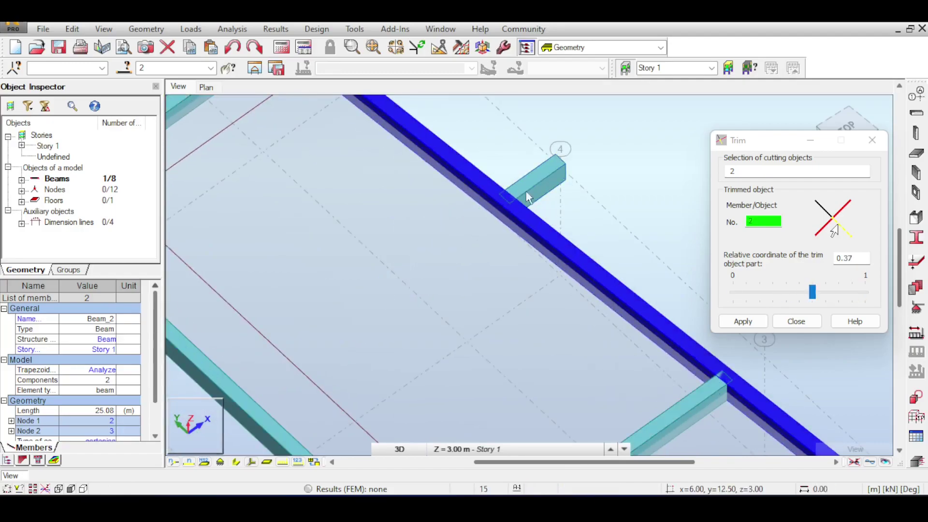
scroll(502, 245, "down", 6)
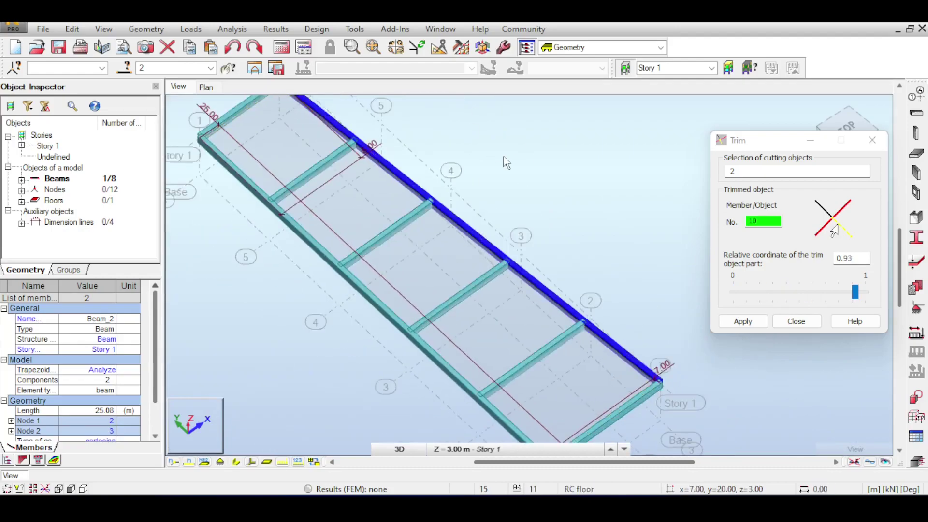
scroll(612, 143, "down", 2)
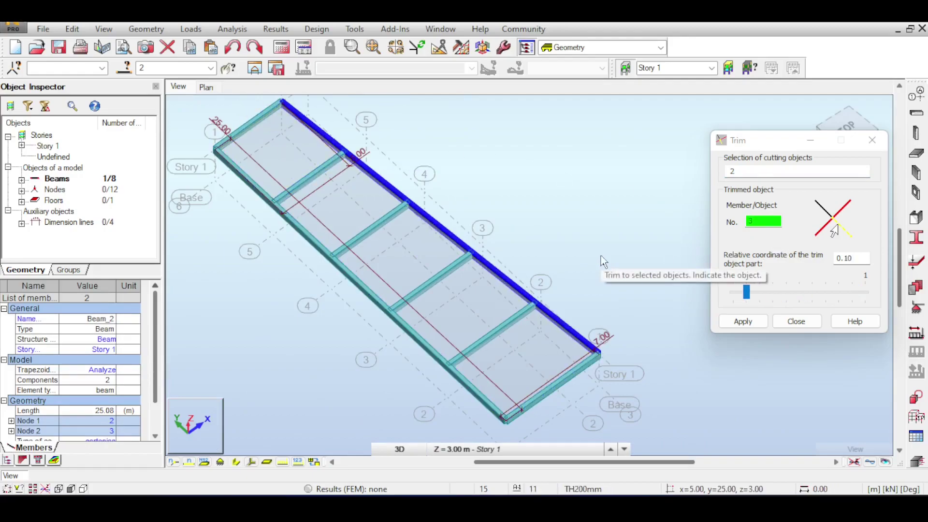
left_click(796, 325)
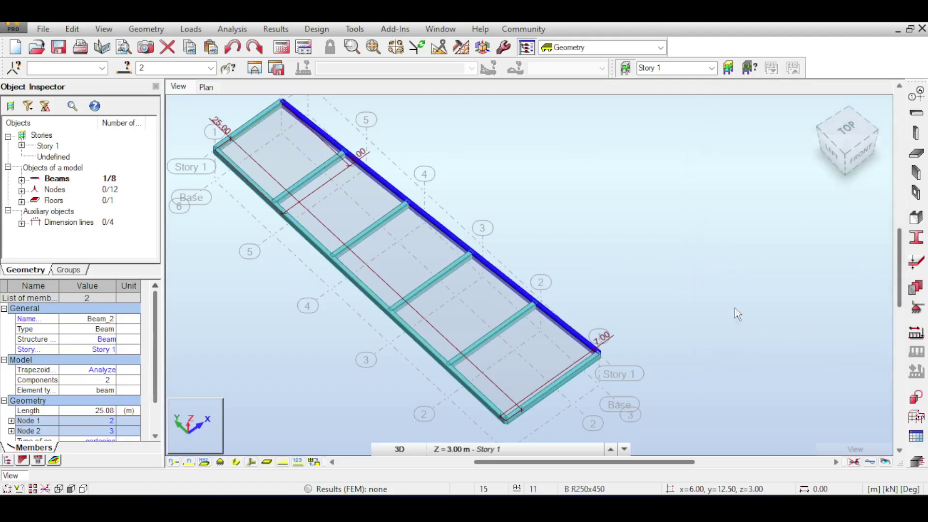
- Clear the beam selection and set up a new column of type RC column with section C R350x350
middle_click_drag(681, 215, 654, 174)
left_click(523, 166)
middle_click_drag(534, 144, 623, 172)
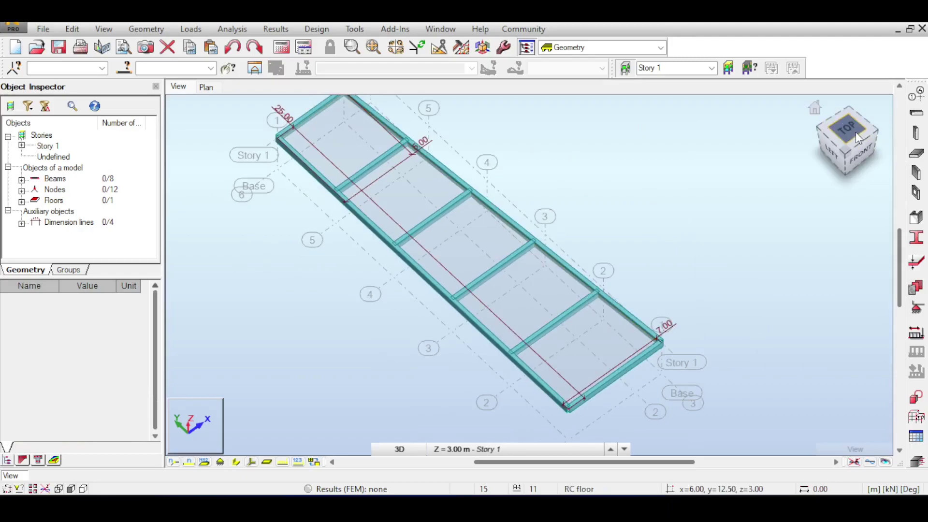
left_click_drag(855, 132, 802, 116)
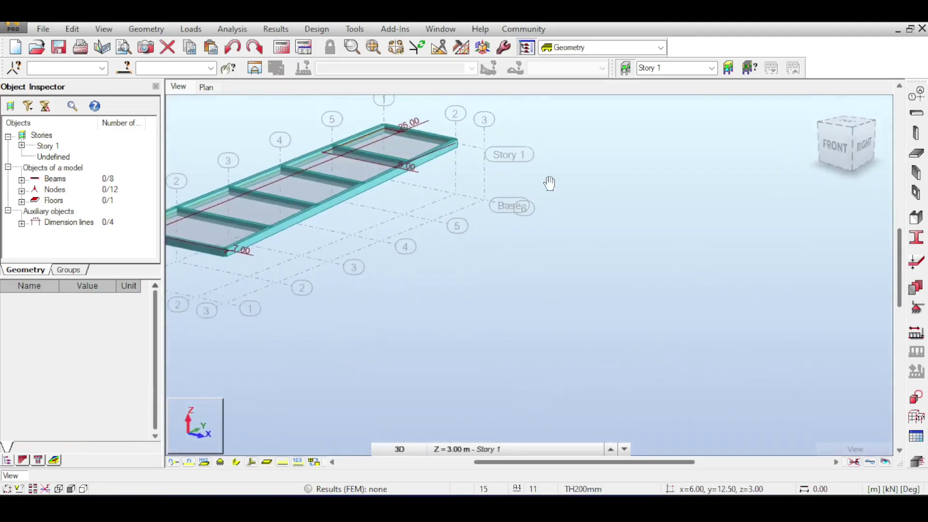
middle_click_drag(548, 182, 667, 190)
left_click(916, 132)
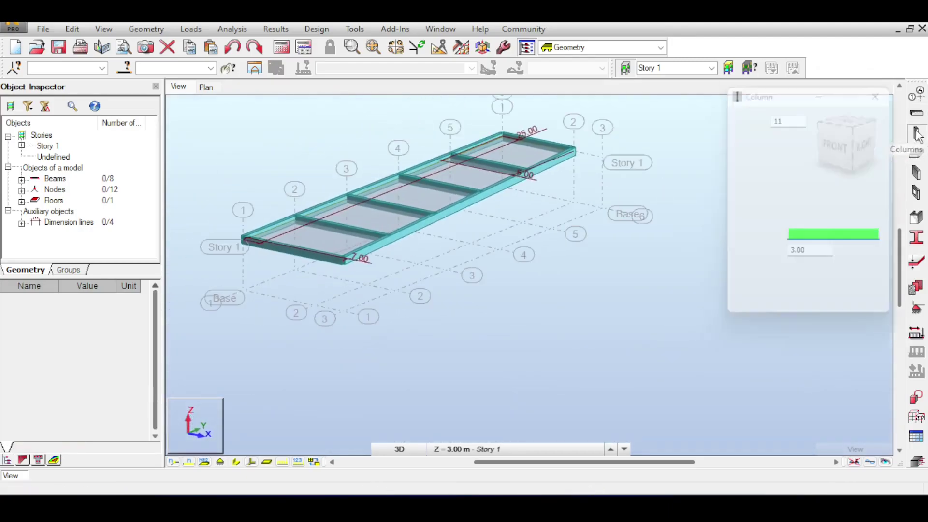
left_click(884, 163)
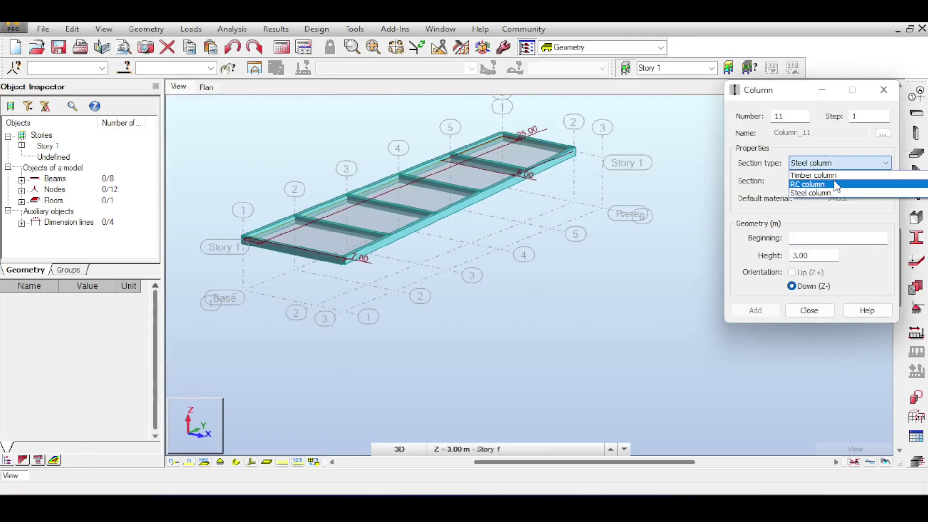
left_click(821, 184)
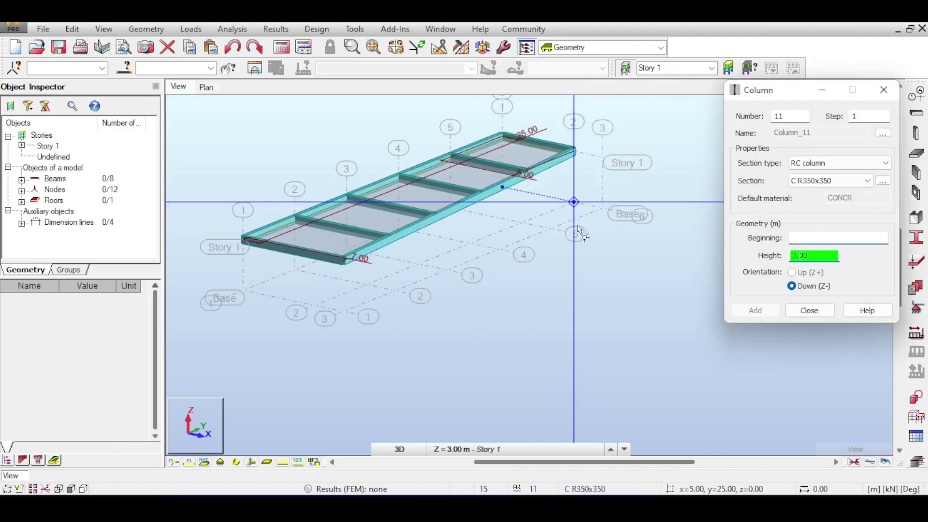
- Place 3 m high columns downward from the slab corners and cross beam ends along both long edges, and end column placement
left_click(573, 151)
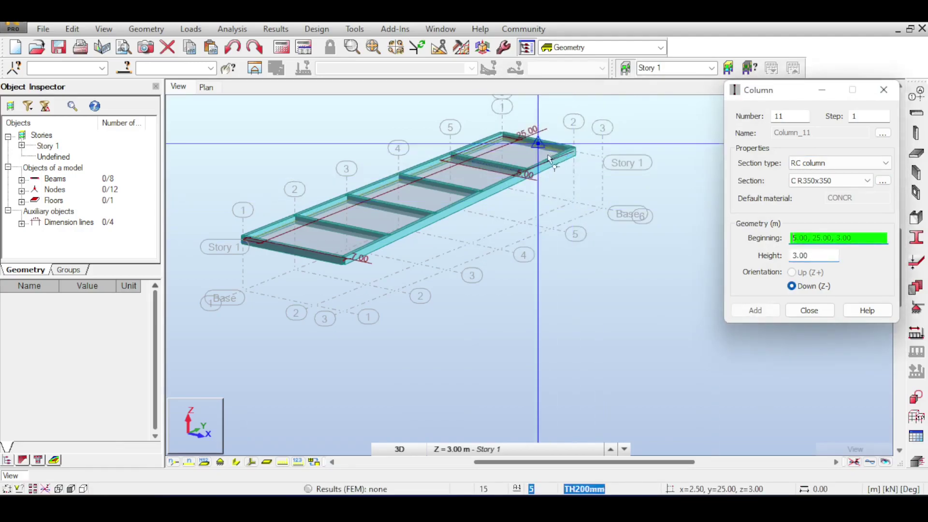
left_click(574, 151)
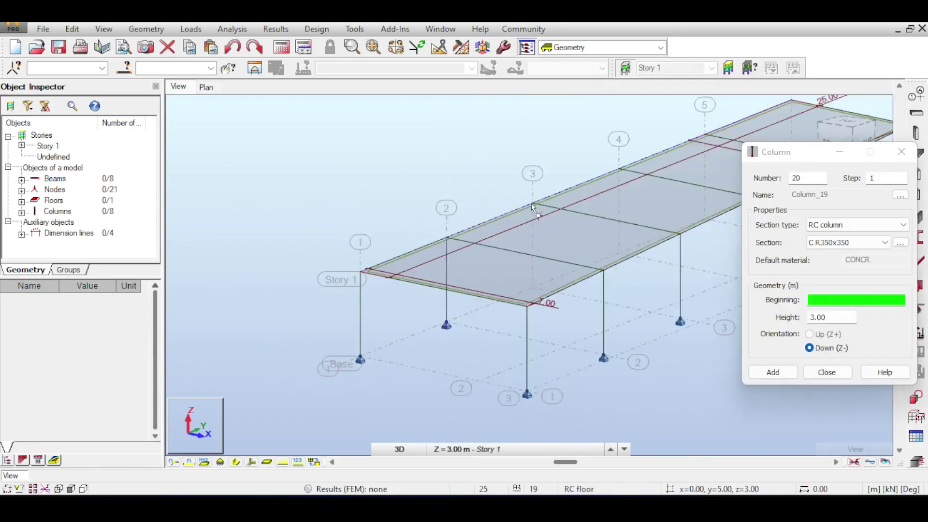
left_click(532, 204)
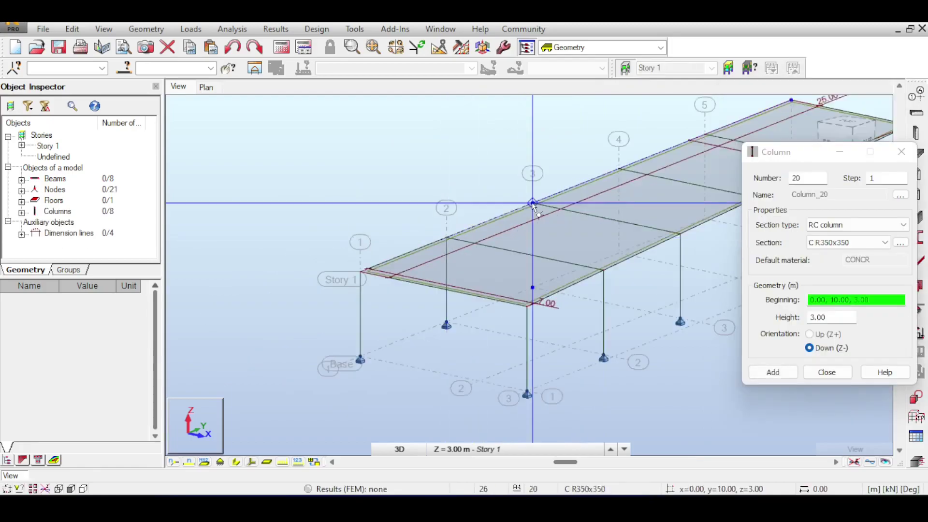
left_click(619, 168)
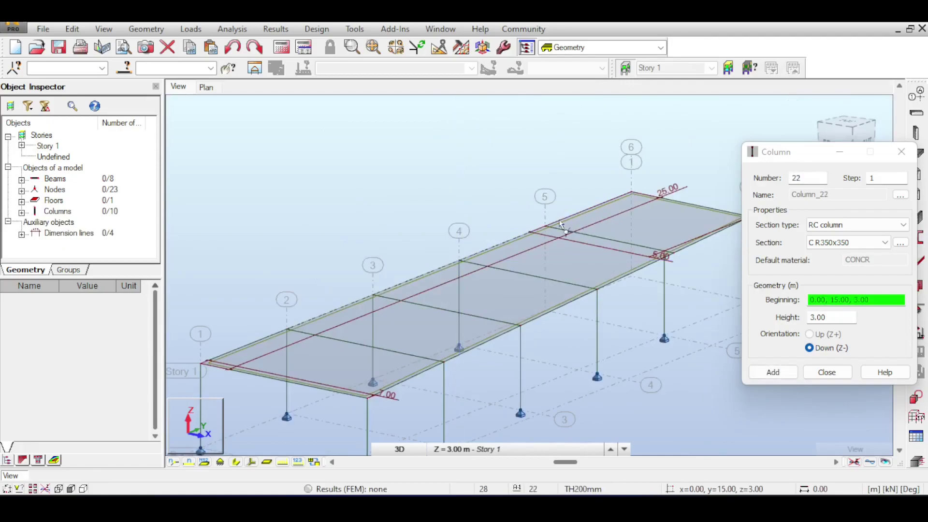
left_click(72, 29)
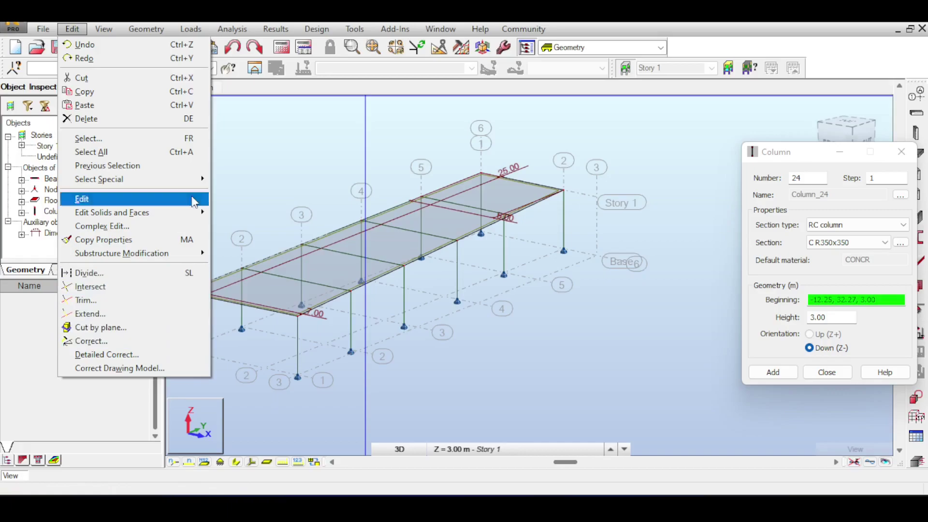
left_click(311, 177)
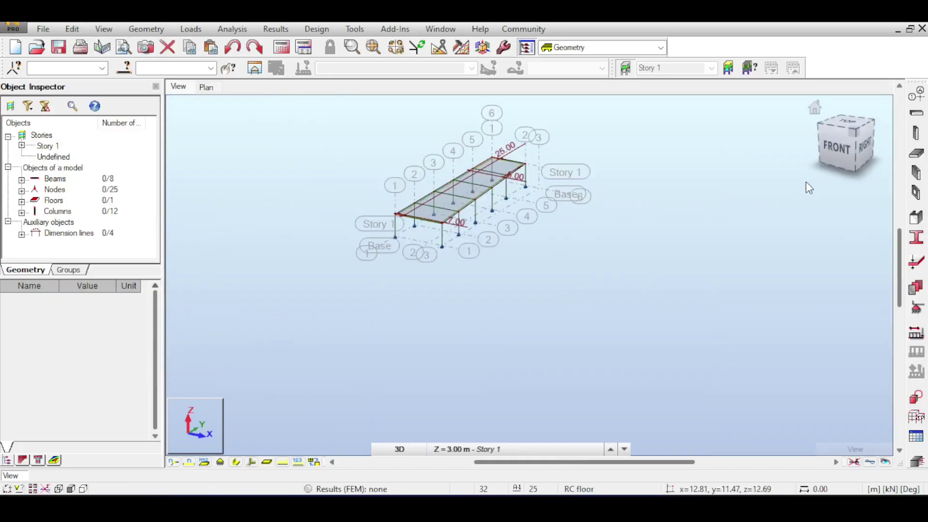
right_click(247, 133)
left_click(260, 138)
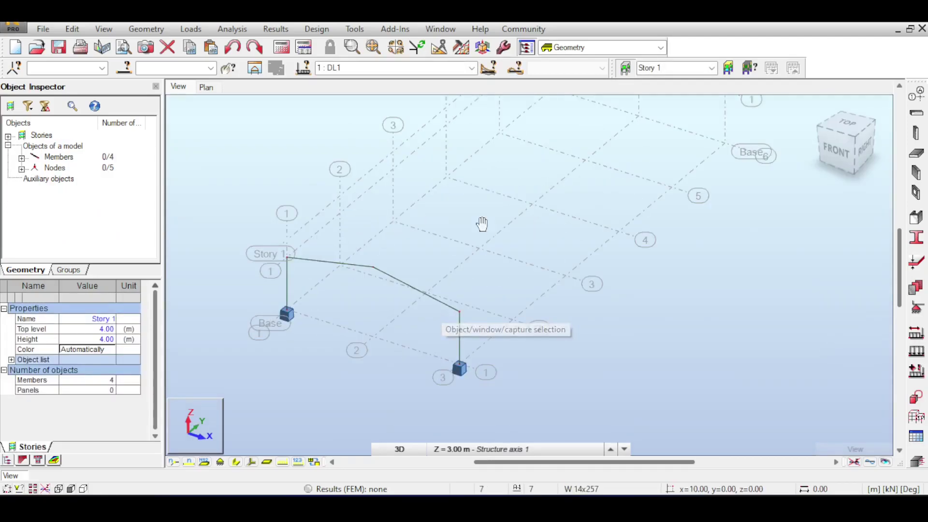
- Display the section shapes of the portal frame members on axis 1 and view the frame from its front-left side
scroll(471, 265, "down", 1)
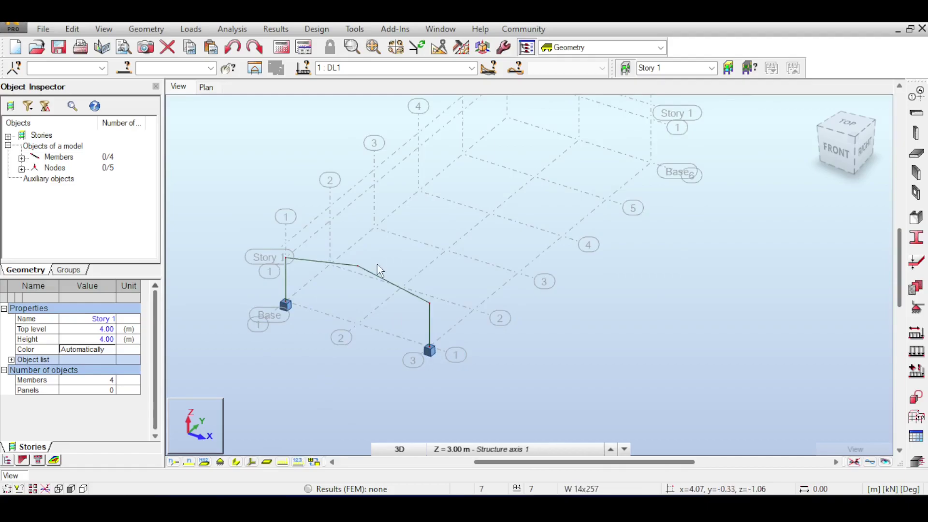
left_click(235, 462)
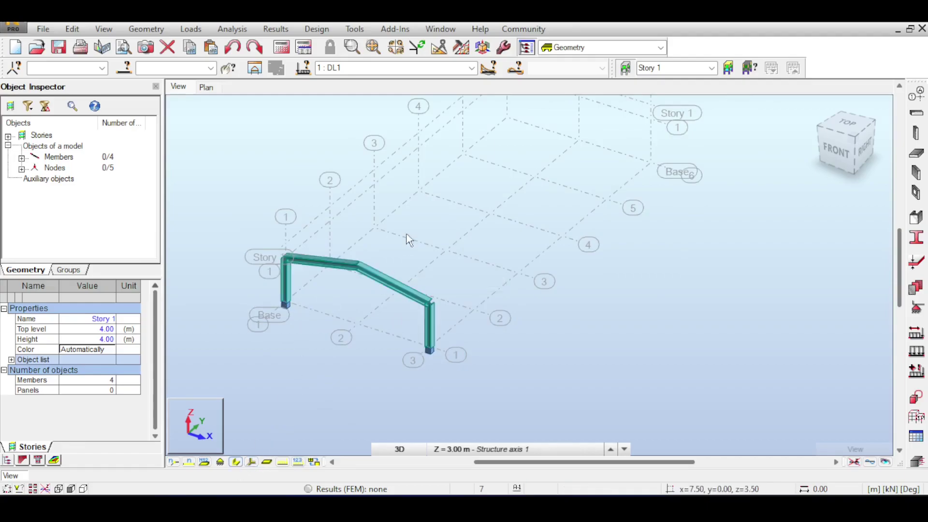
left_click_drag(842, 150, 899, 140)
scroll(632, 182, "down", 2)
middle_click_drag(627, 187, 574, 199)
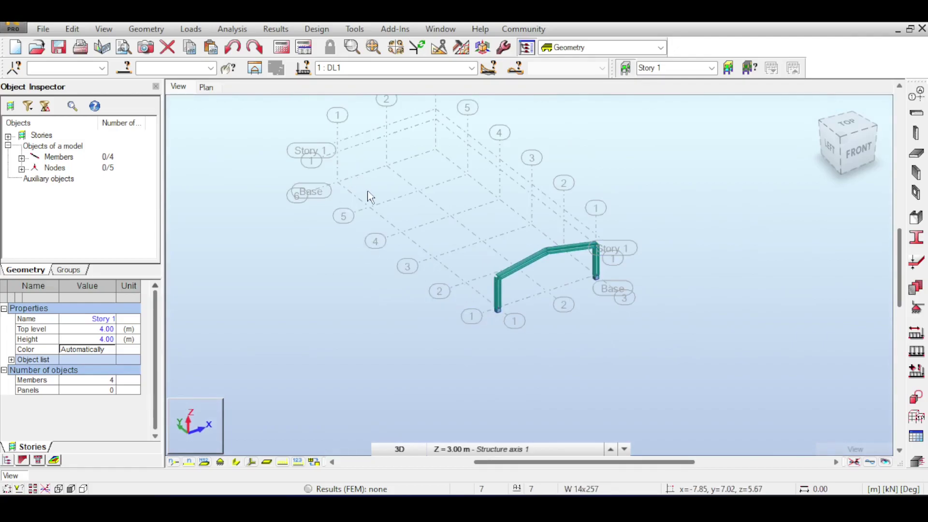
- Copy the entire portal frame with five repetitions along the translation vector 0.00, 5.00, 0.00, with Drag off
key("ctrl+a")
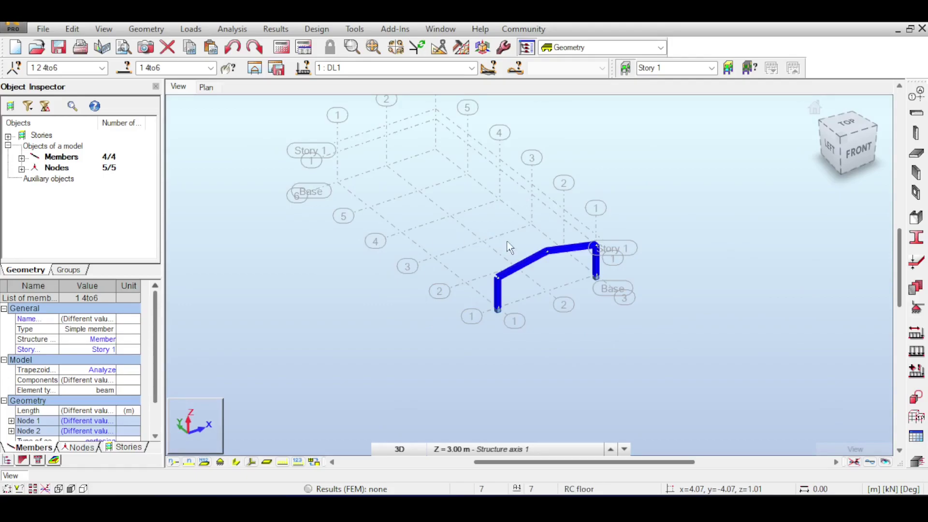
left_click(72, 29)
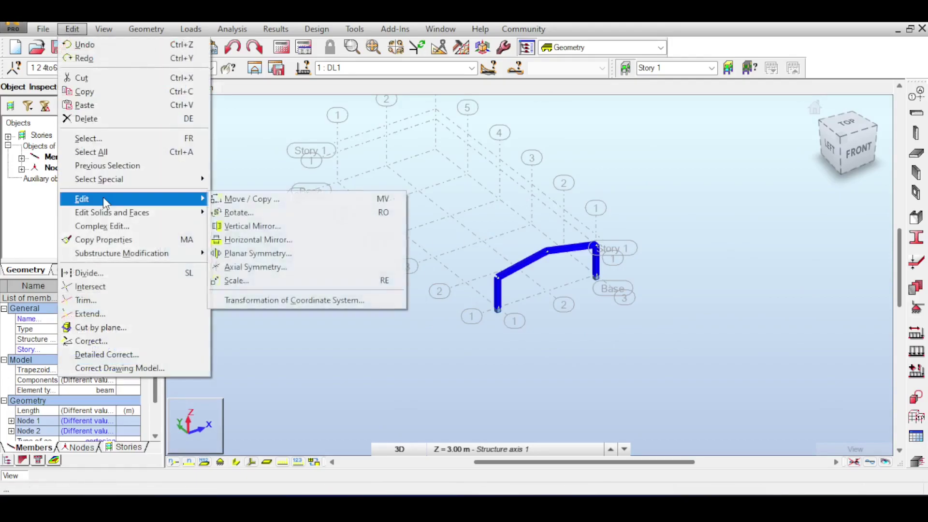
mouse_move(193, 198)
left_click(237, 198)
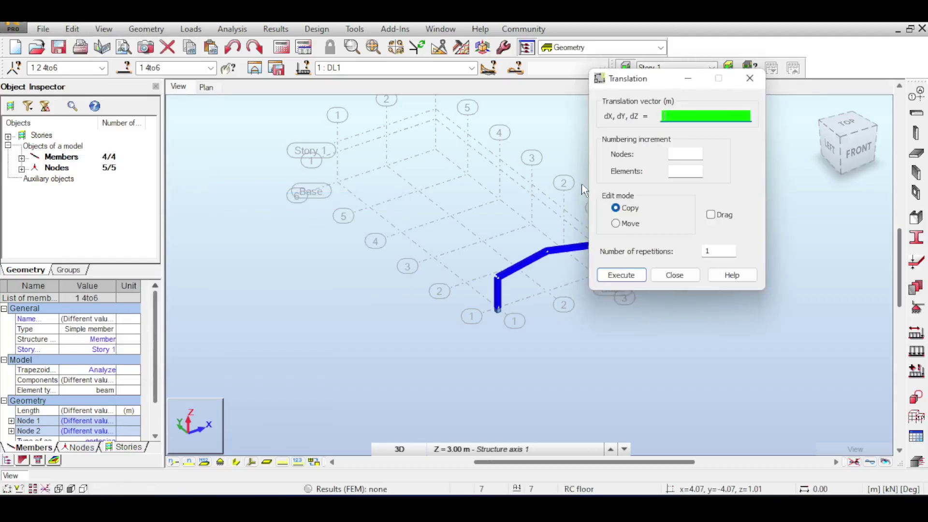
left_click(715, 249)
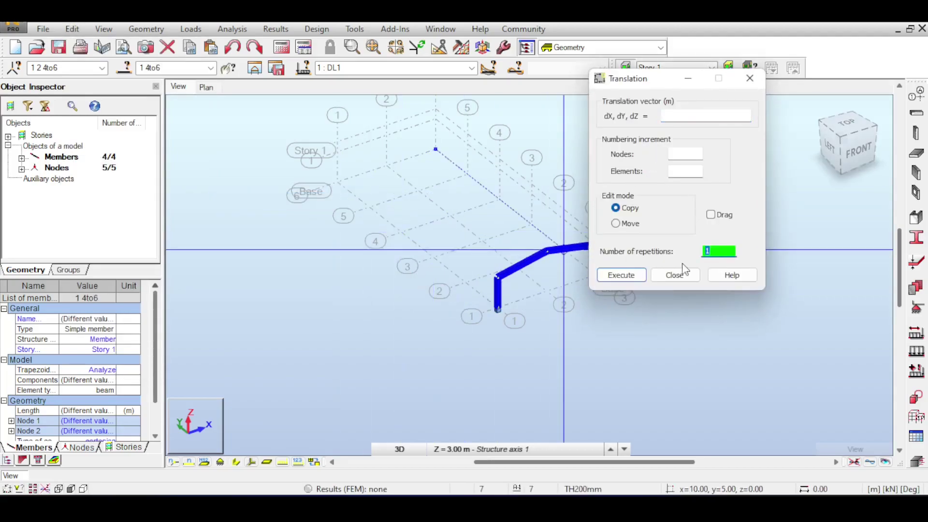
left_click(683, 115)
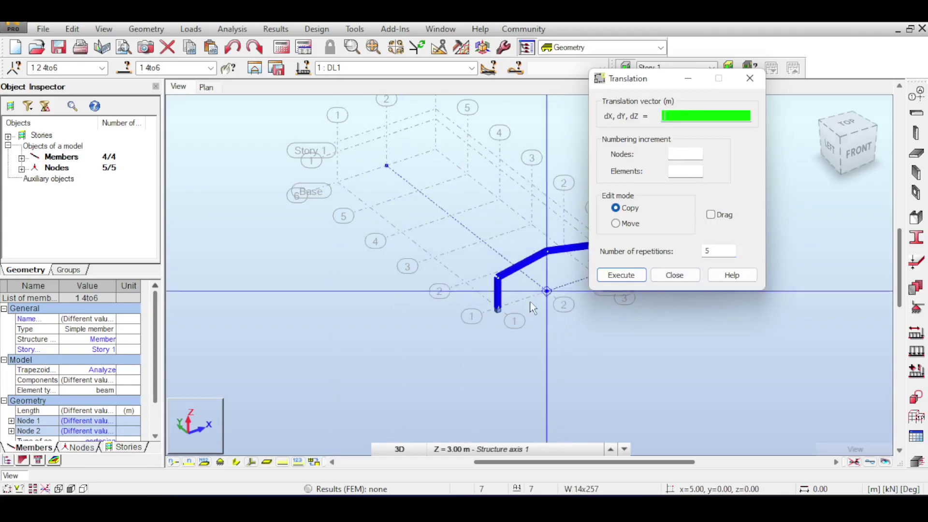
left_click(498, 309)
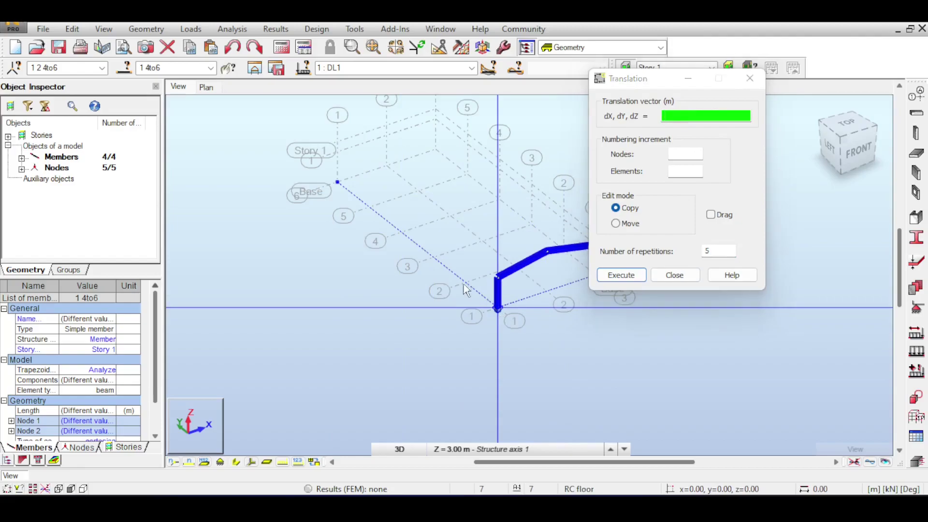
left_click(465, 283)
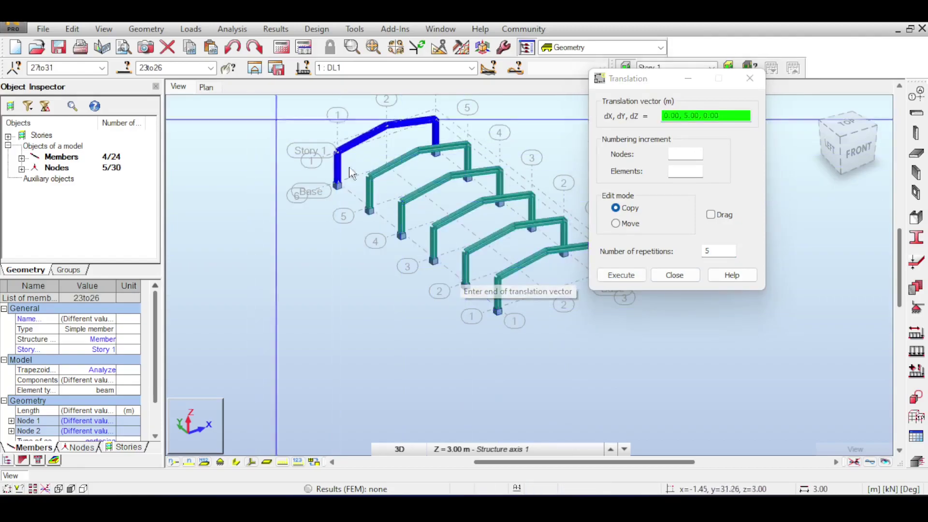
left_click(674, 275)
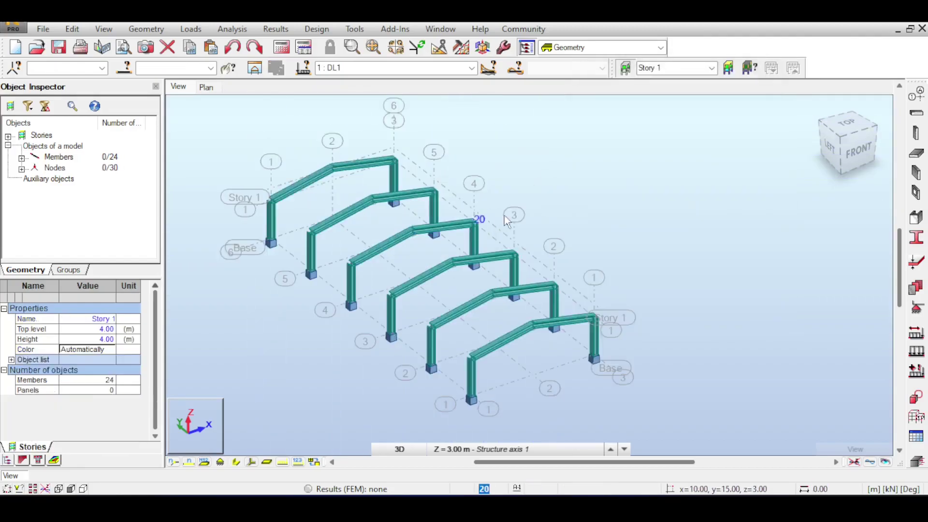
- Inspect the row of copied portal frames, and undo the copy operation
left_click_drag(841, 137, 843, 135)
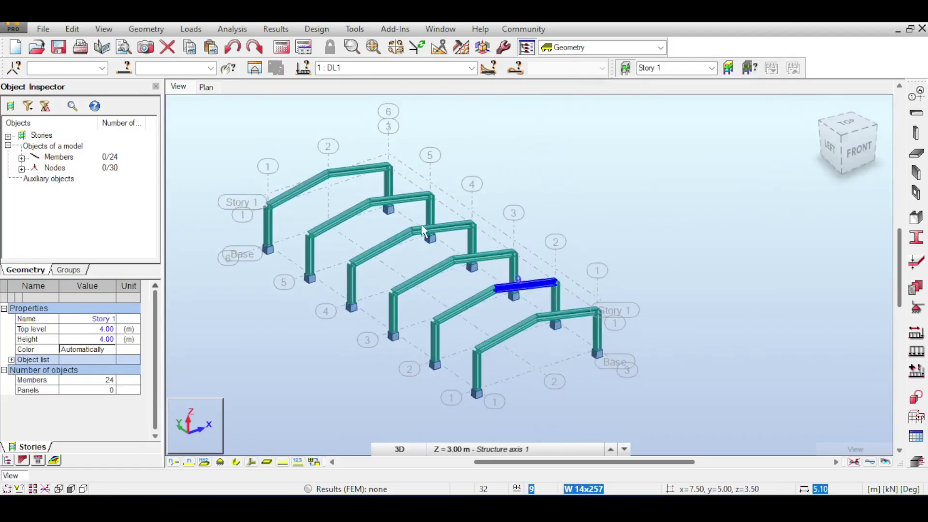
middle_click_drag(396, 165, 358, 120)
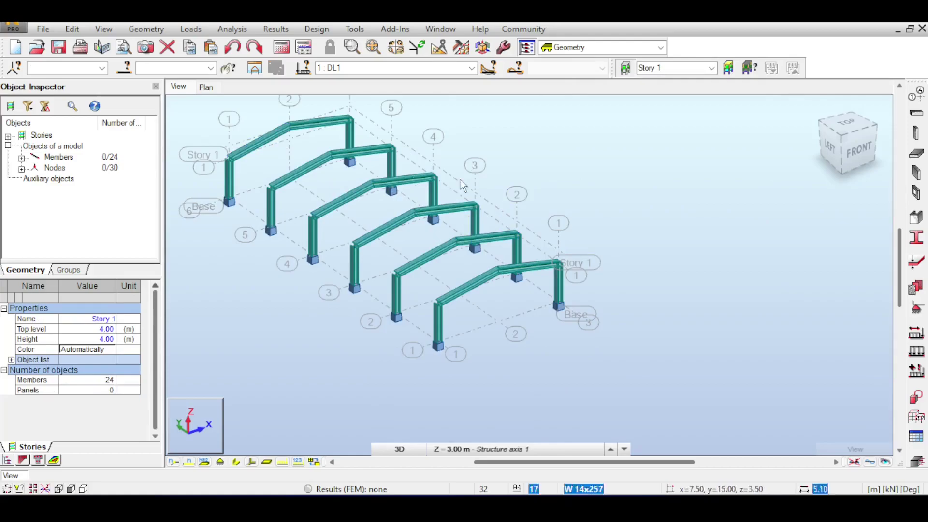
scroll(442, 312, "up", 3)
middle_click_drag(426, 311, 537, 282)
scroll(424, 179, "down", 2)
scroll(552, 221, "down", 1)
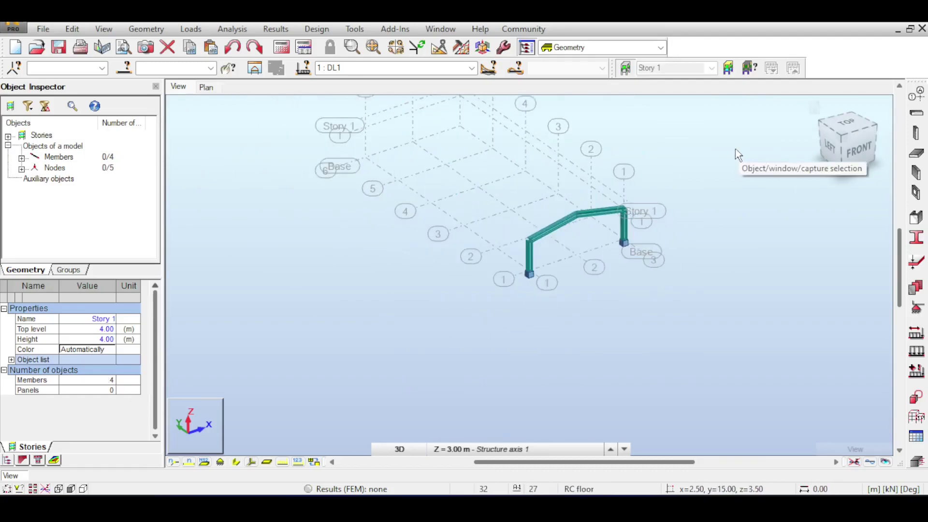
middle_click_drag(661, 143, 622, 133)
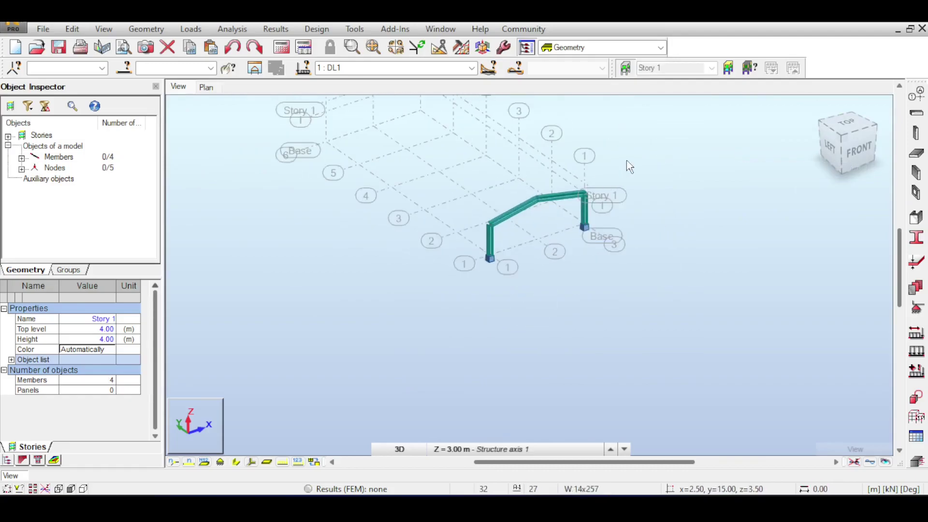
- Copy the whole portal frame with Drag enabled, using five repetitions and the translation vector 0.00, 5.00, 0.00
left_click_drag(659, 133, 441, 309)
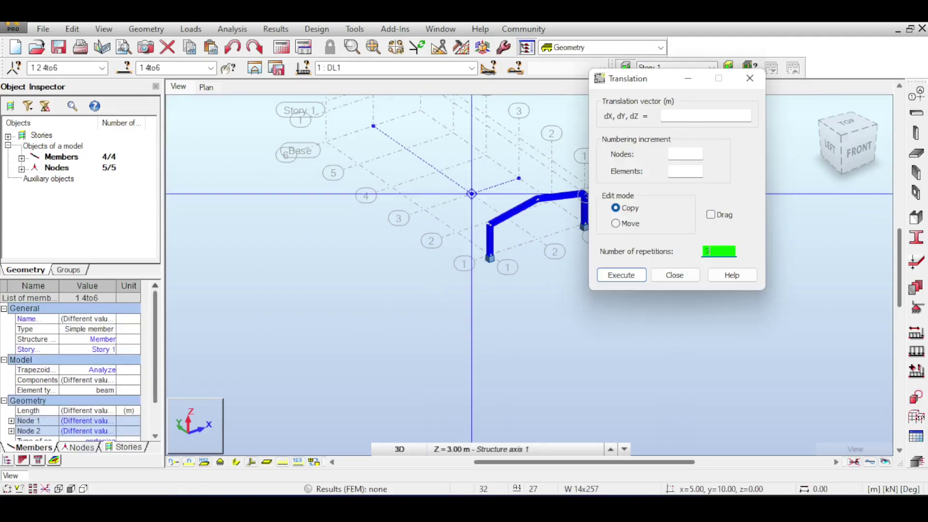
left_click(710, 214)
left_click(686, 115)
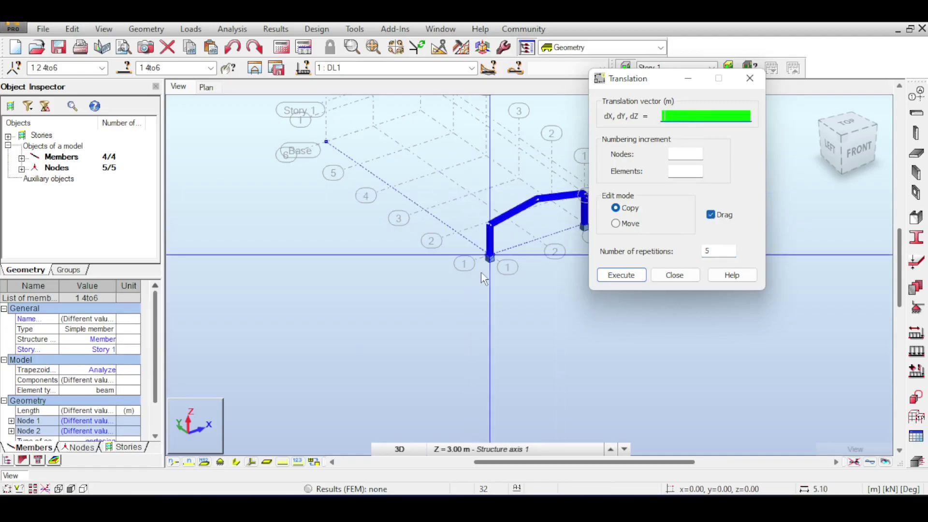
left_click(489, 258)
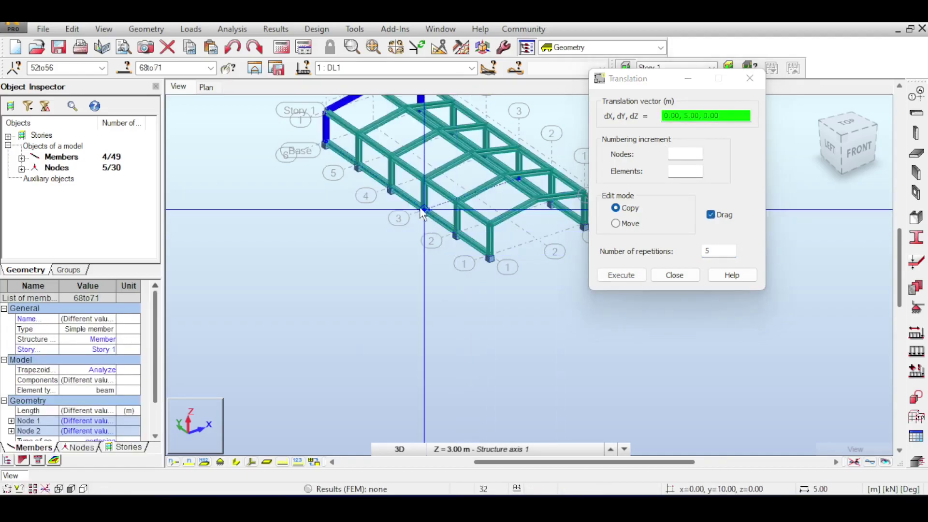
left_click(674, 275)
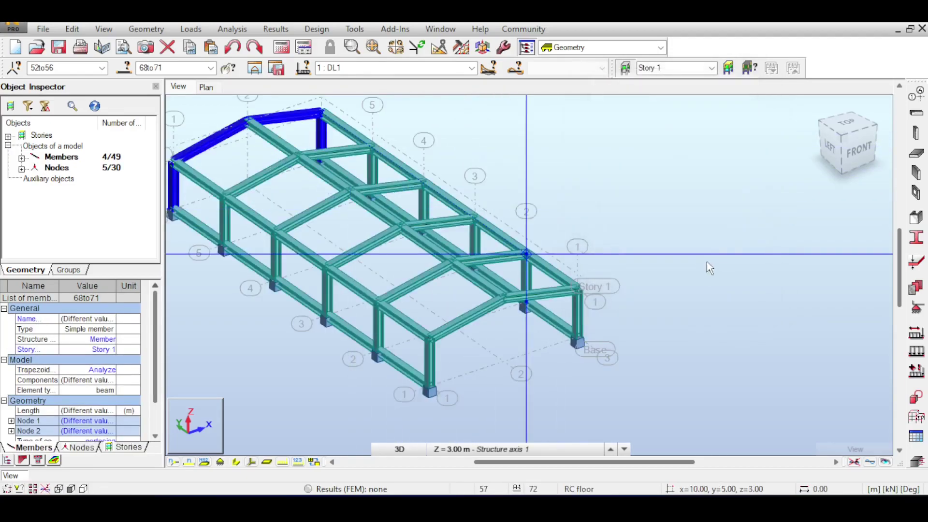
- Hide the section shapes, clear the selection and display the node numbers on the frame model
left_click(856, 150)
left_click_drag(846, 144, 867, 147)
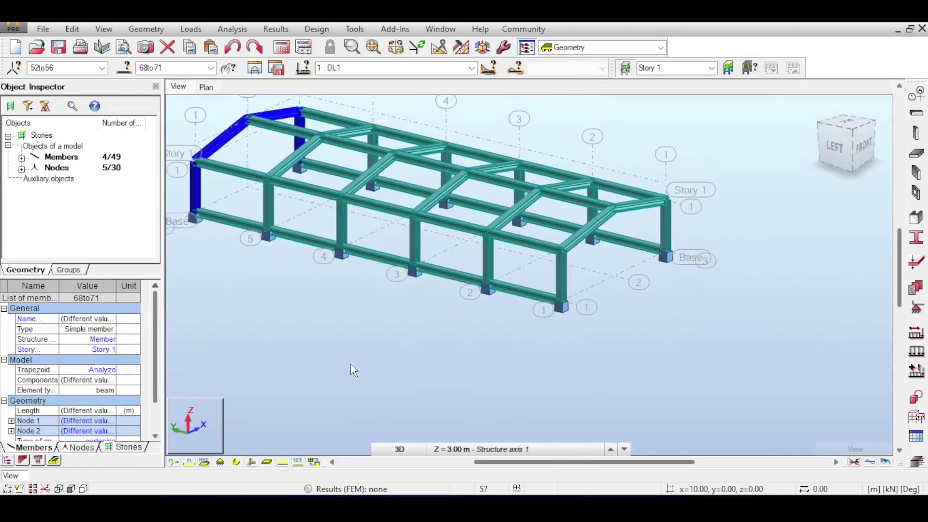
left_click(236, 461)
scroll(608, 254, "up", 3)
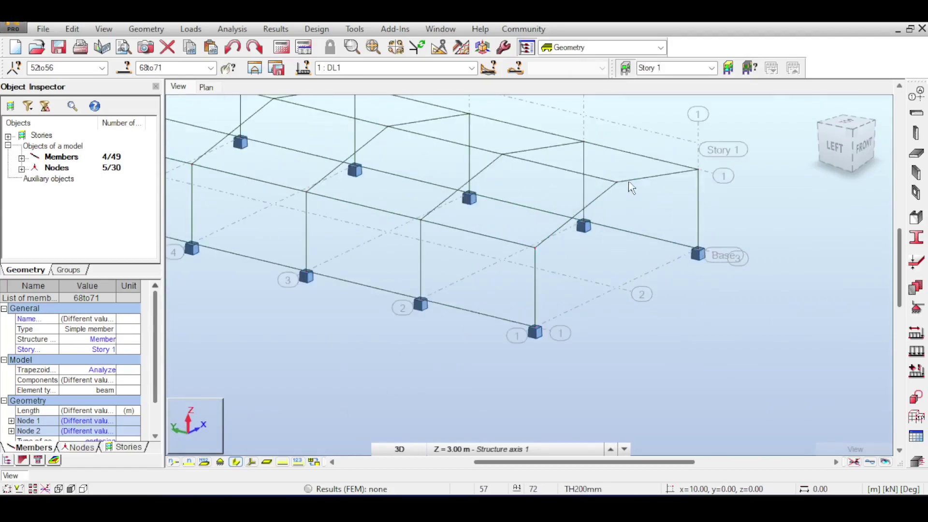
left_click(615, 205)
left_click(193, 463)
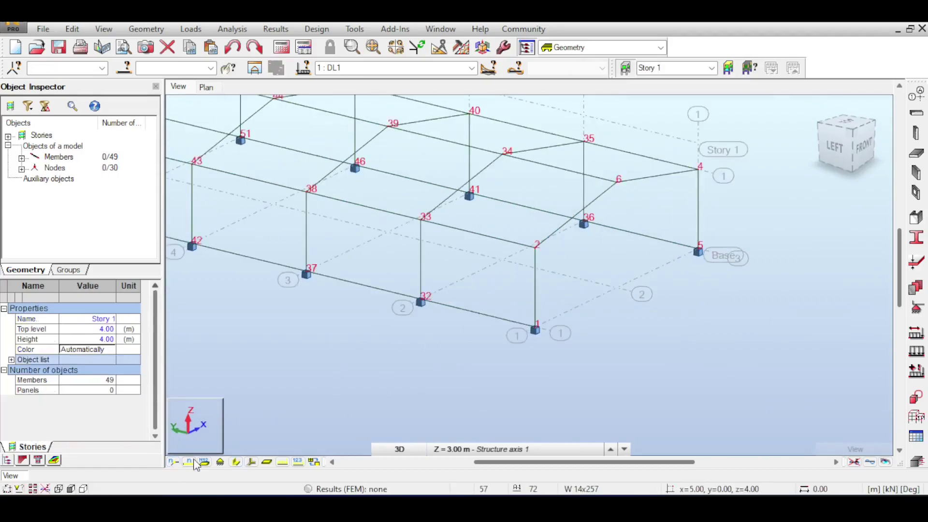
- Select base nodes 1 and 5 in turn to examine them, and show the section shapes again
left_click_drag(508, 303, 559, 354)
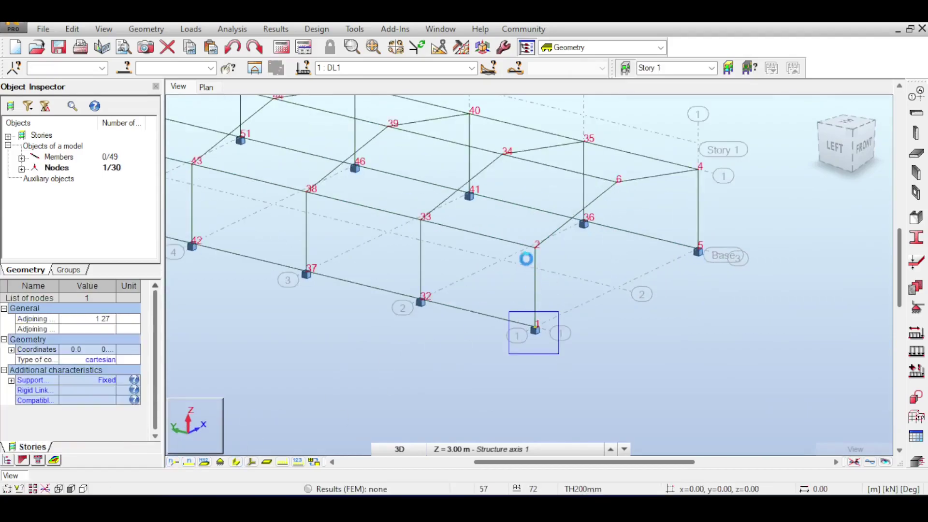
left_click(559, 286)
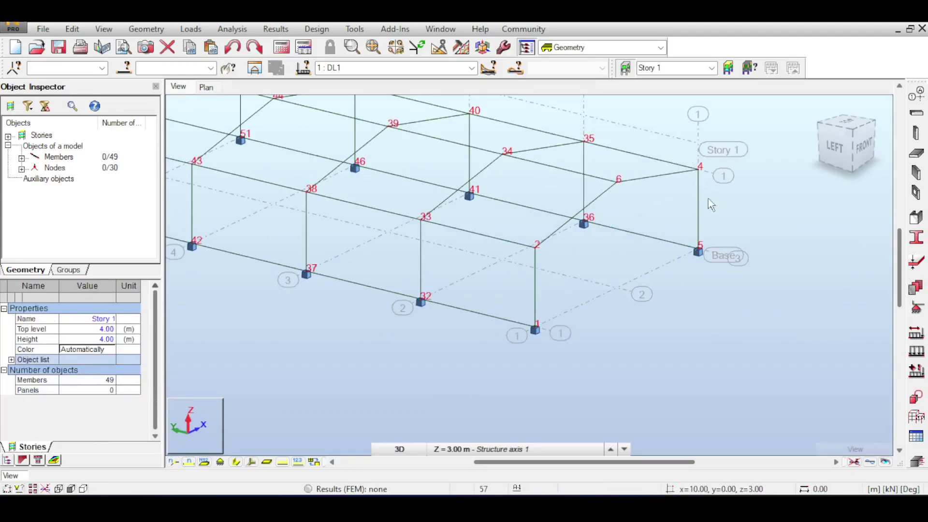
left_click_drag(713, 277, 714, 275)
scroll(715, 273, "down", 2)
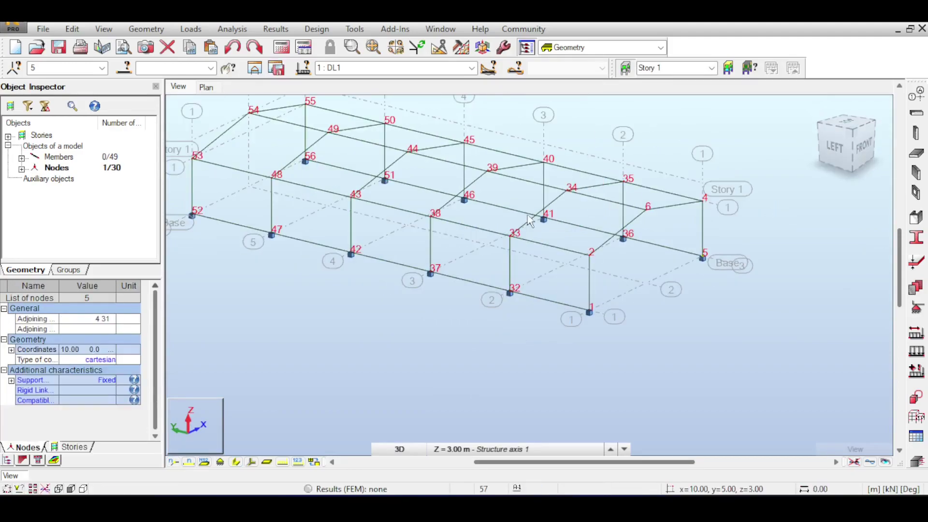
left_click(219, 463)
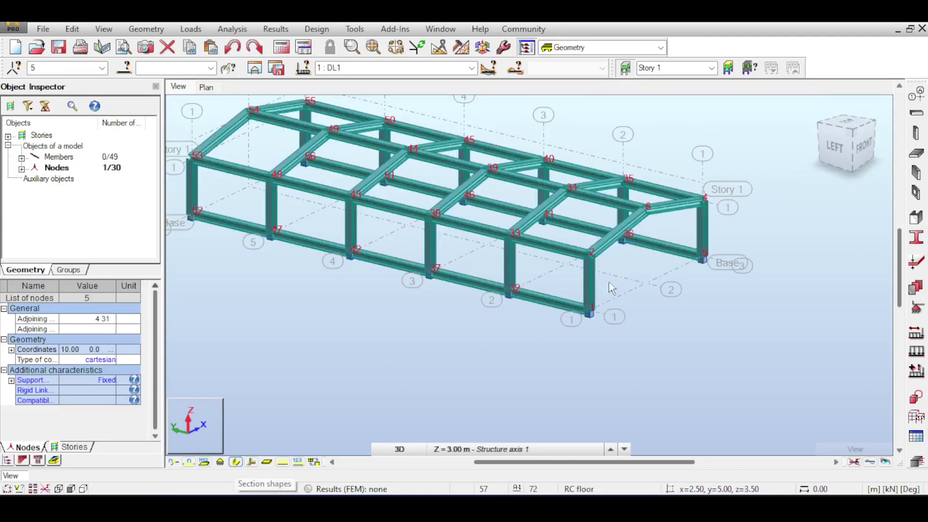
- Inspect the longitudinal members at the base nodes, and undo the dragged copy of the frame
left_click(856, 143)
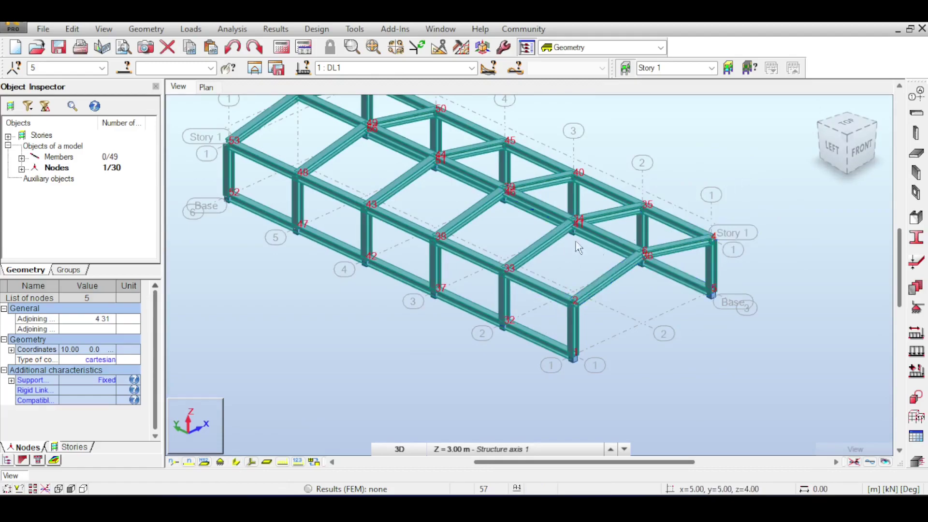
scroll(502, 174, "up", 1)
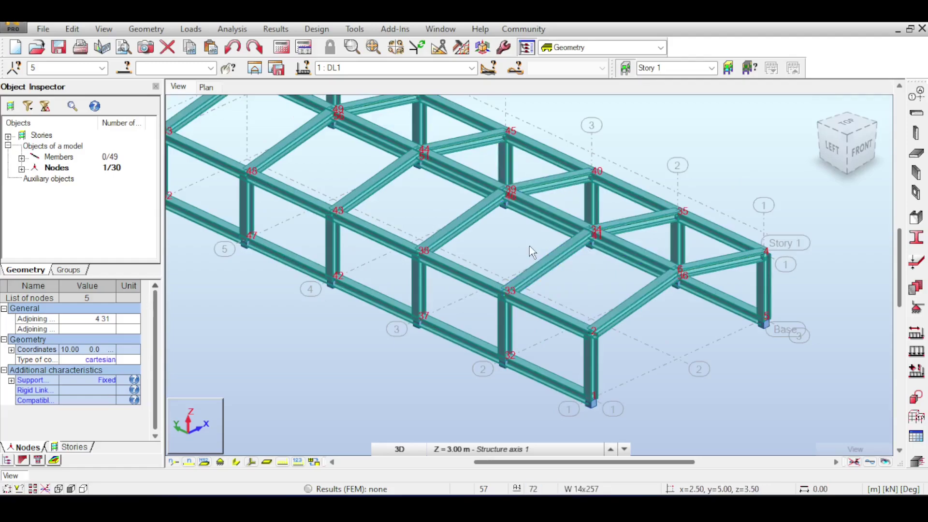
middle_click_drag(554, 355, 568, 224)
scroll(568, 224, "up", 1)
left_click(568, 225)
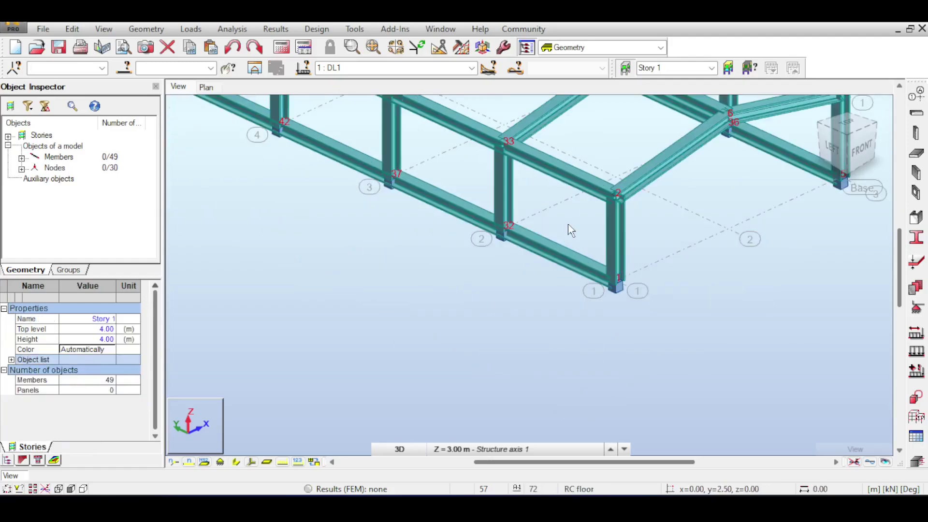
left_click_drag(569, 217, 540, 270)
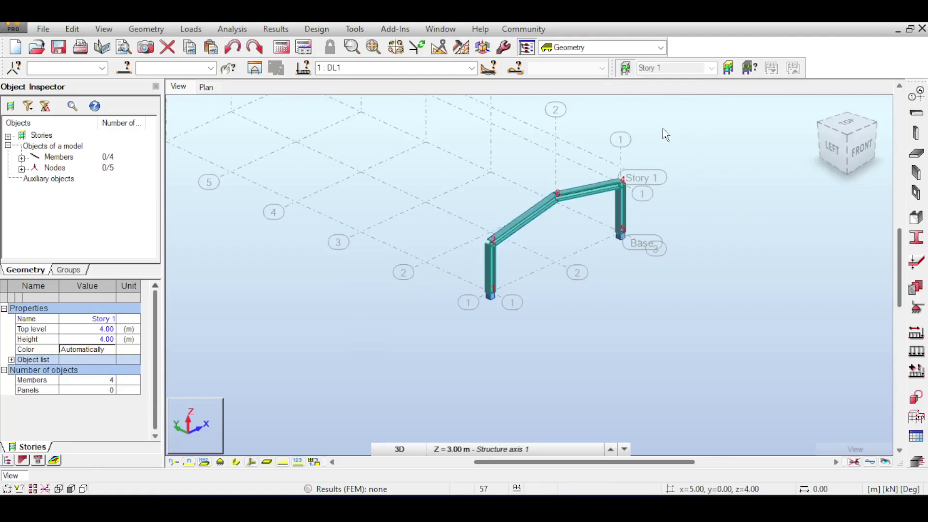
- Select the whole portal frame, list its selected nodes in the object tree, and clear the selection
left_click_drag(663, 130, 462, 286)
scroll(466, 303, "up", 3)
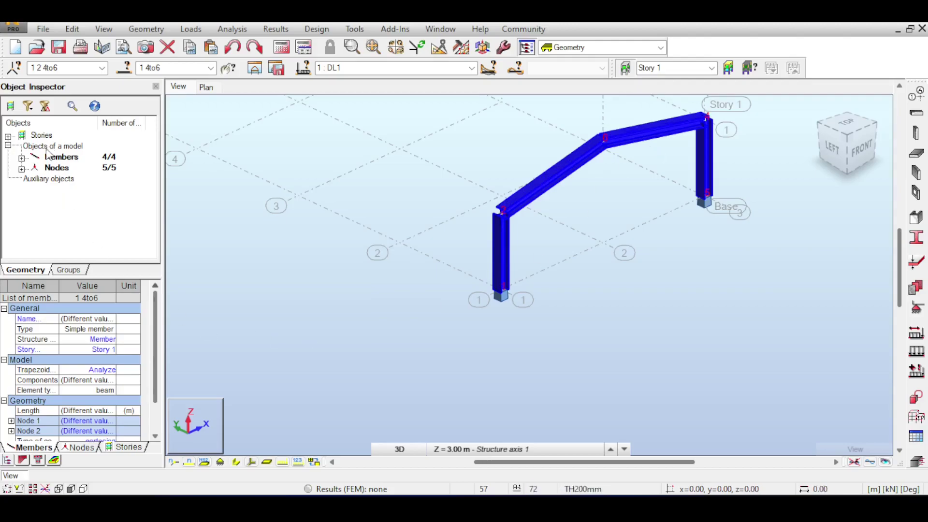
left_click(47, 172)
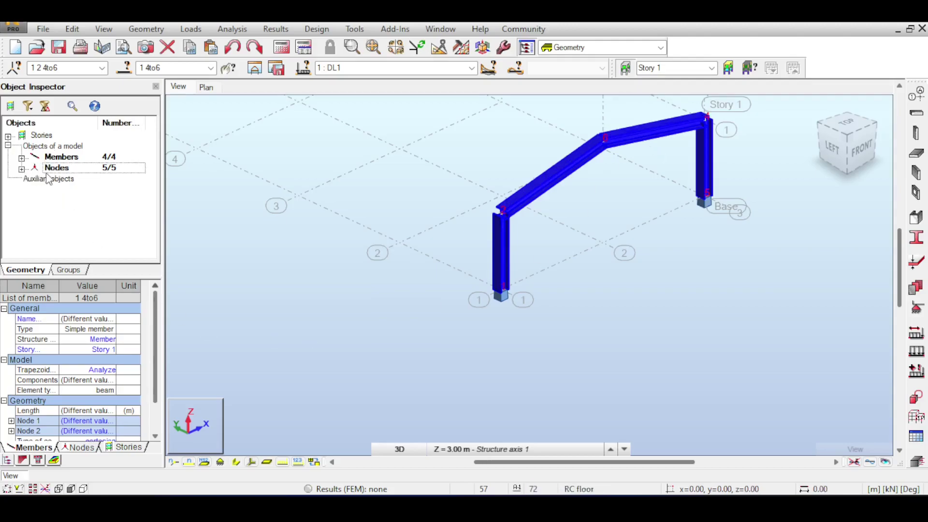
left_click(22, 170)
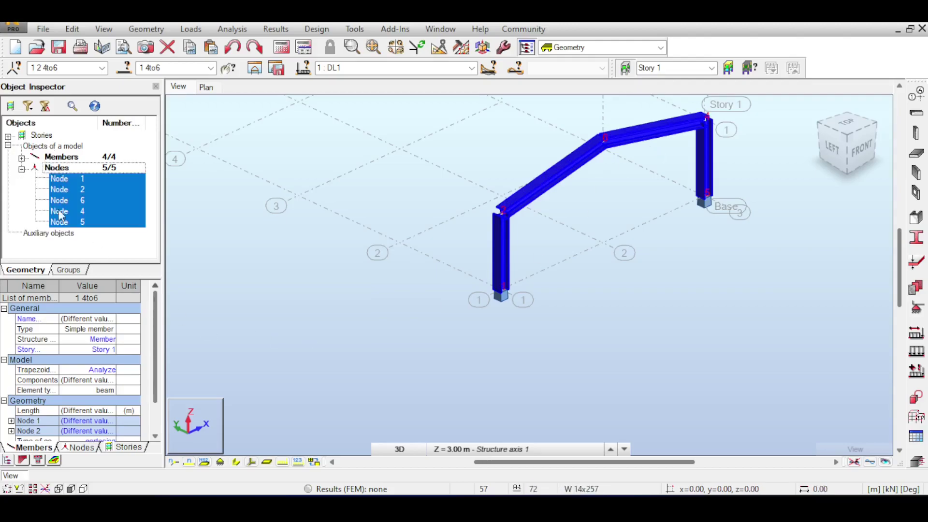
left_click(22, 170)
scroll(524, 237, "down", 2)
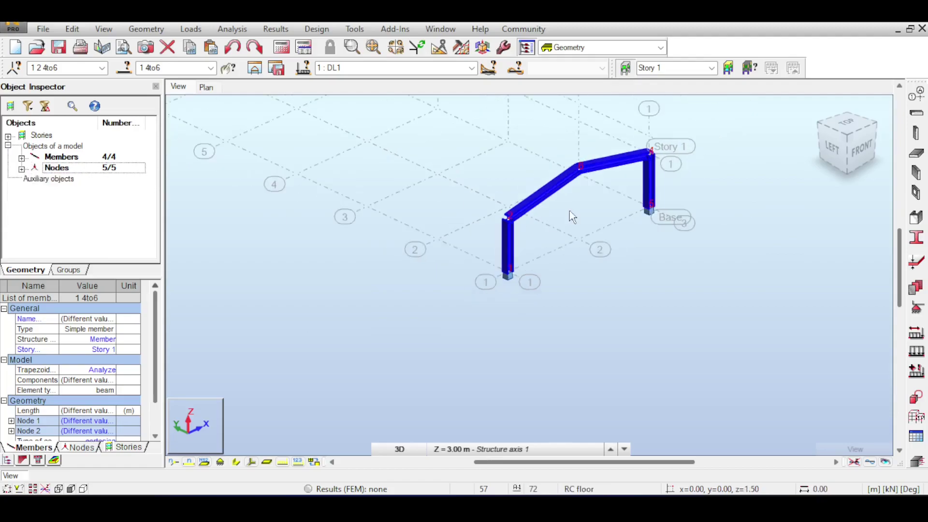
left_click(611, 192)
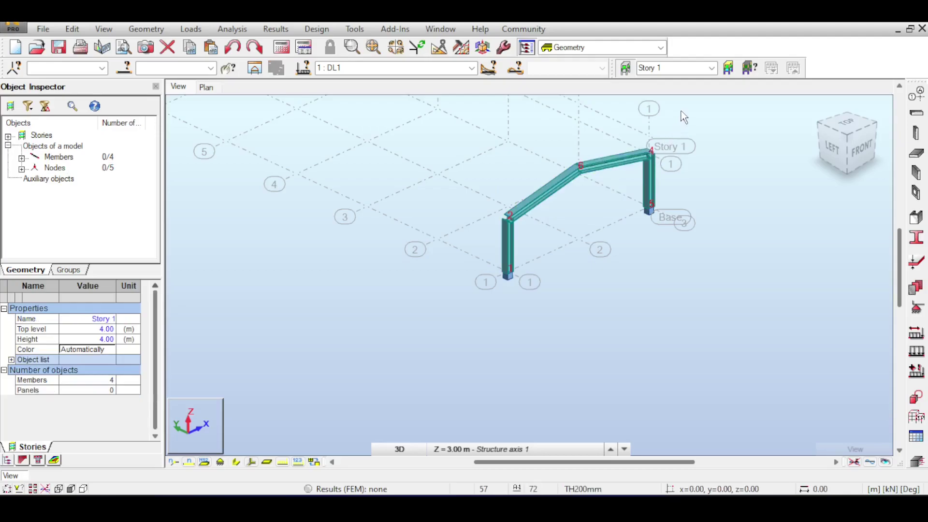
- Select the portal frame without its base nodes and copy it 5 times by 0, 5, 0 m with dragging enabled
left_click_drag(676, 96, 414, 202)
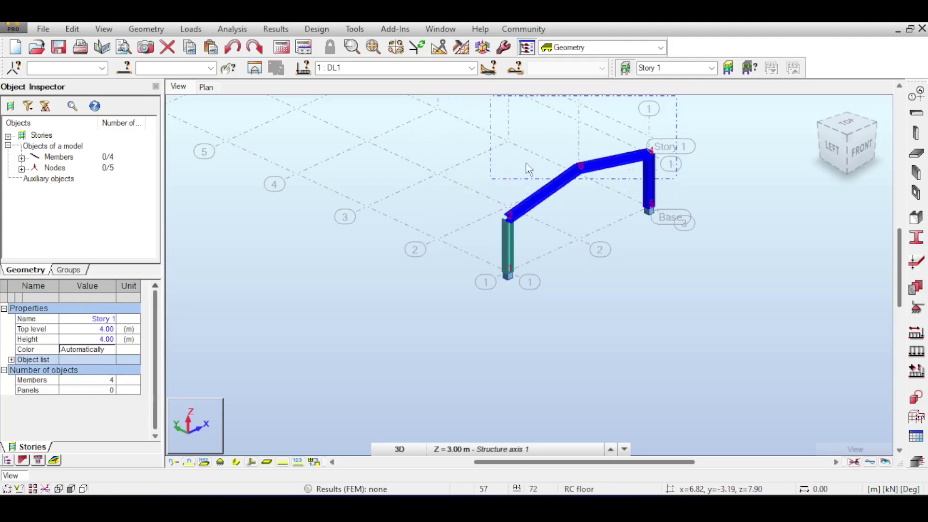
left_click_drag(526, 166, 527, 159)
left_click_drag(843, 135, 792, 137)
left_click_drag(711, 116, 412, 200)
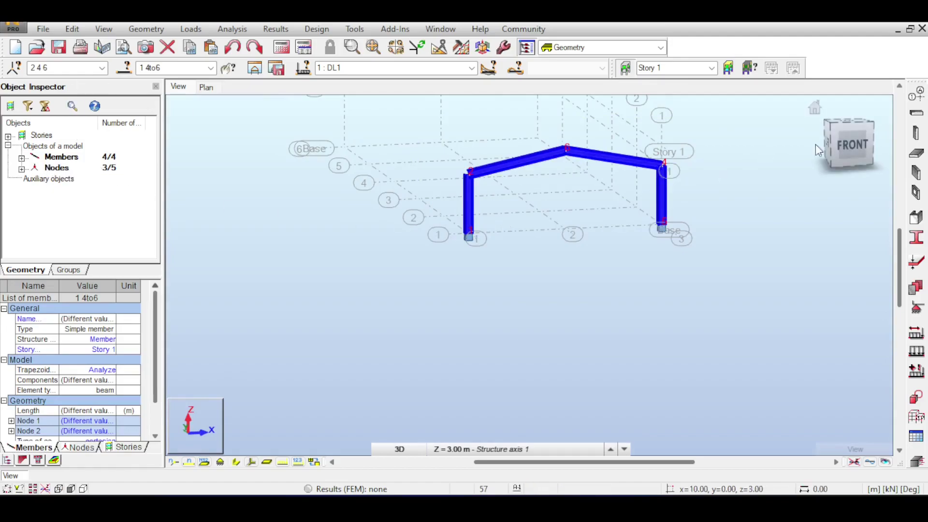
left_click(825, 122)
left_click(70, 28)
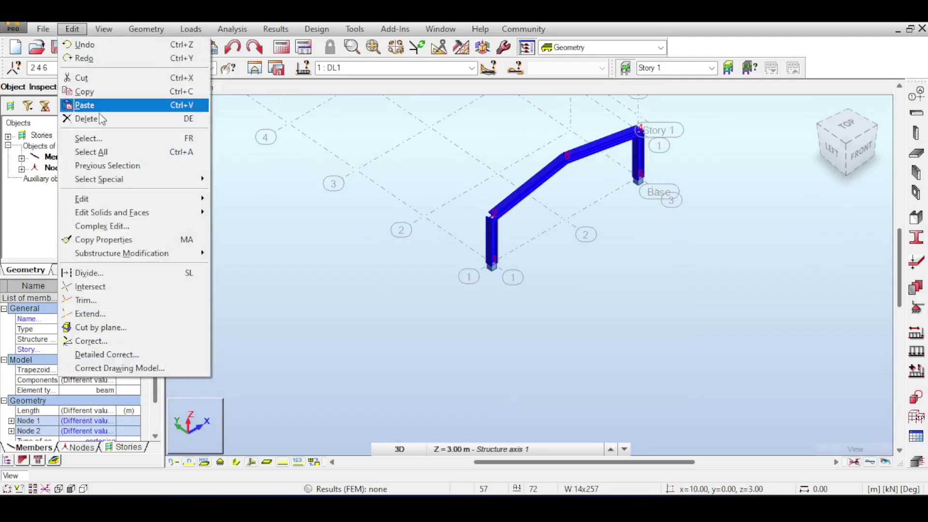
mouse_move(82, 199)
left_click(234, 199)
left_click(716, 252)
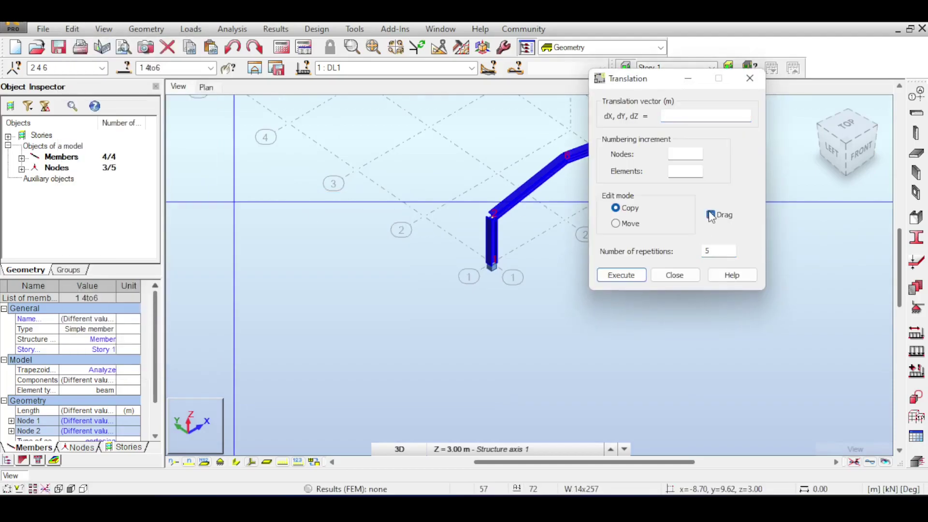
left_click(677, 112)
left_click(493, 266)
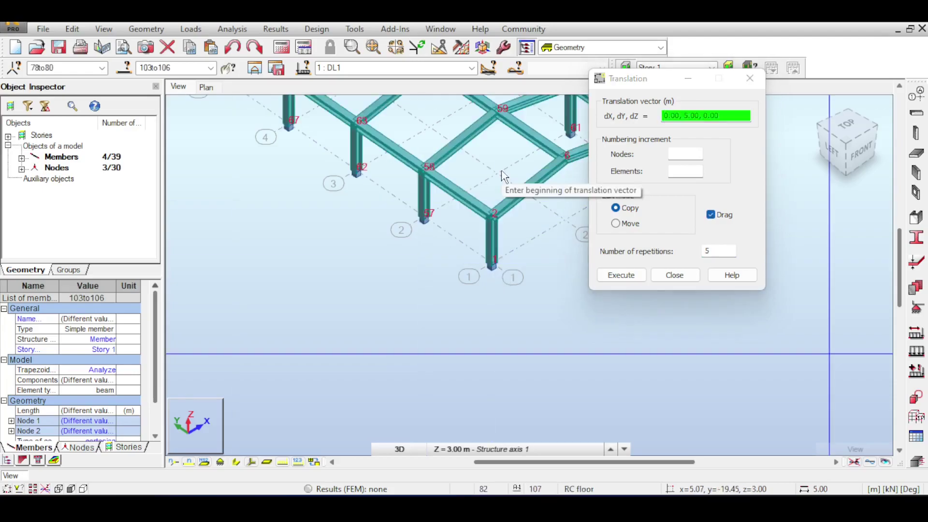
- Inspect the longitudinal beams at the upper nodes of the copied frames, and undo the copy
middle_click_drag(514, 205, 399, 220)
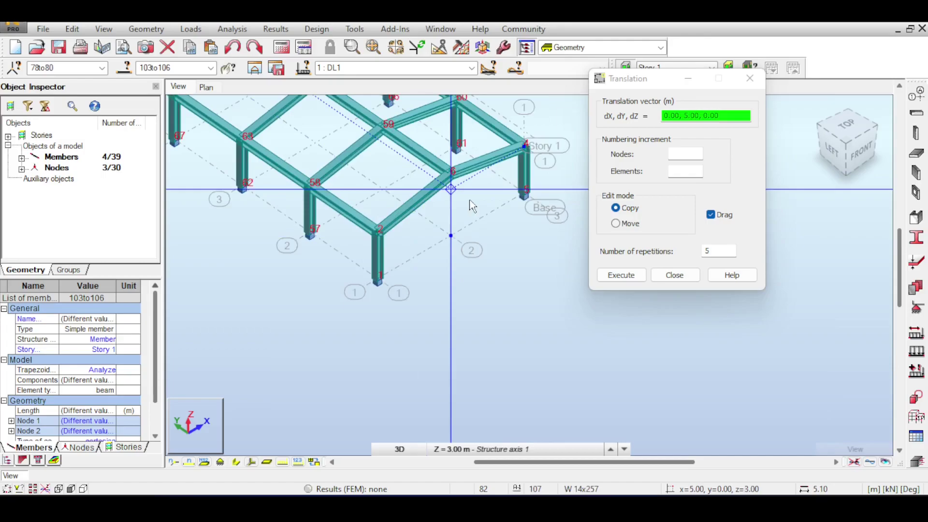
middle_click_drag(392, 166, 429, 180)
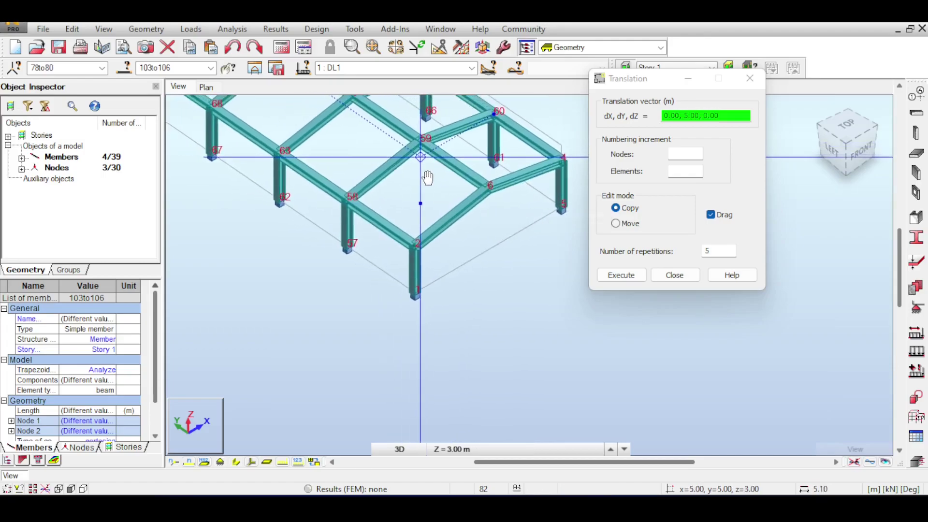
middle_click_drag(373, 150, 448, 215)
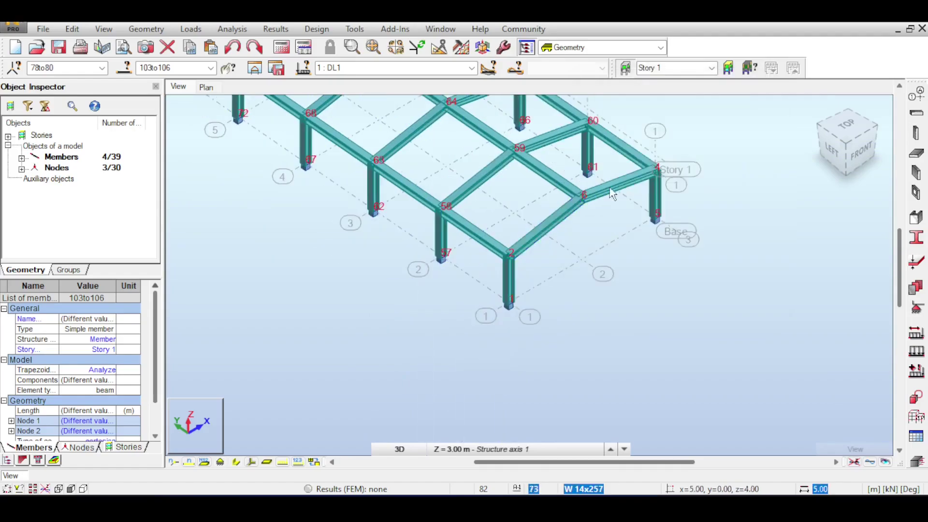
scroll(655, 168, "down", 2)
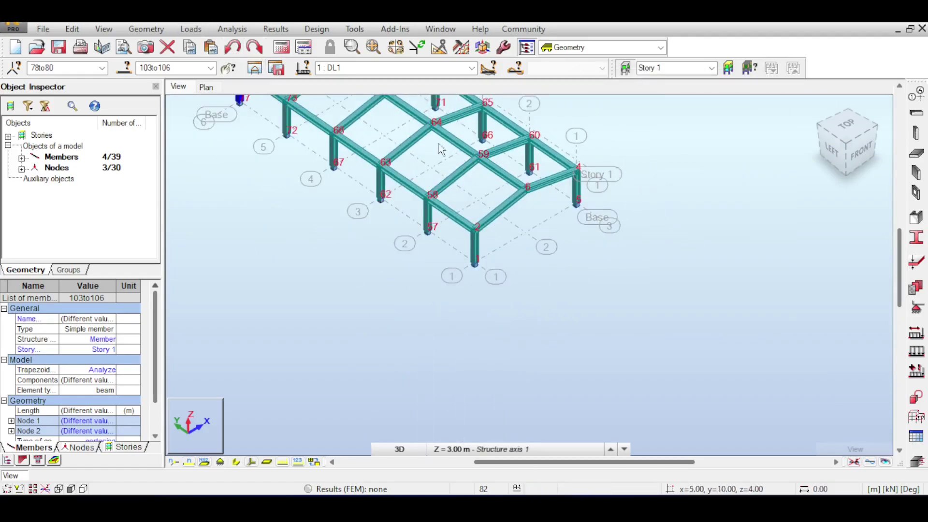
left_click(230, 50)
left_click(231, 51)
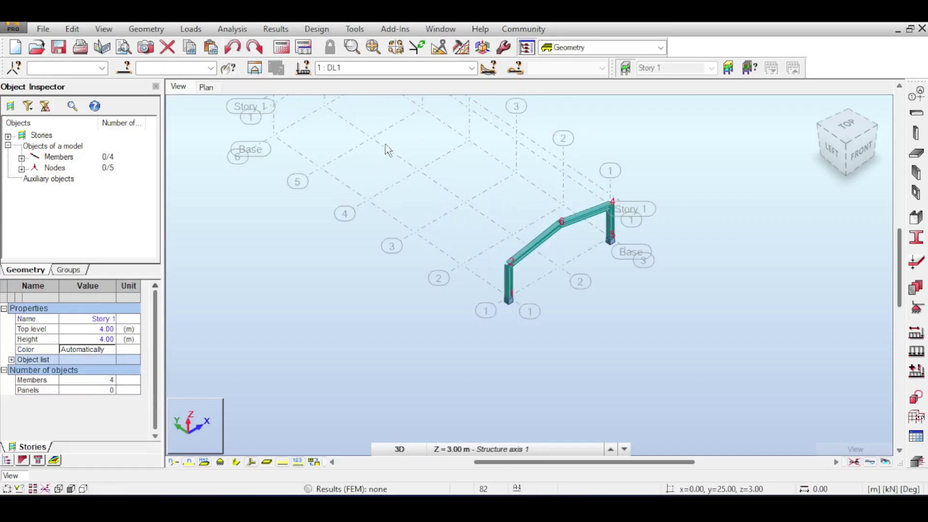
- Select the two rafters with upper nodes 2, 4 and 6 to examine them, and clear the selection
scroll(588, 227, "up", 3)
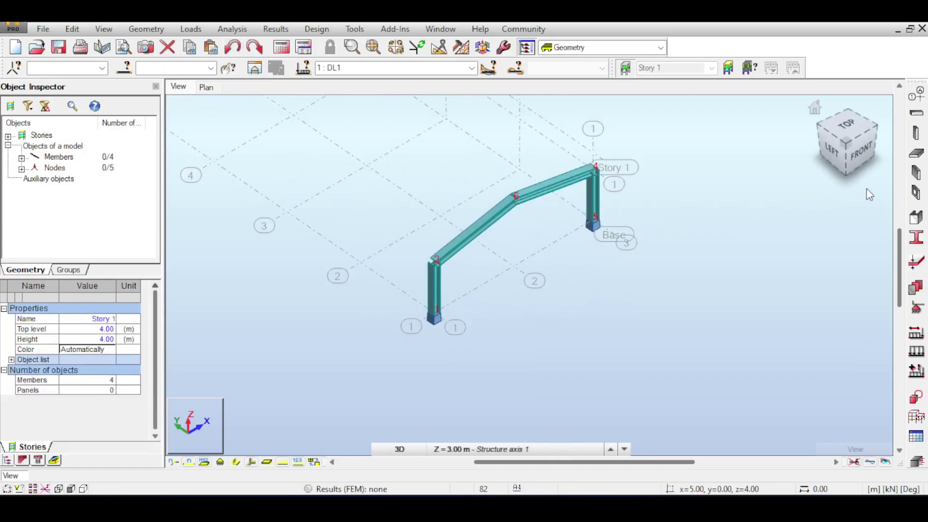
left_click(853, 151)
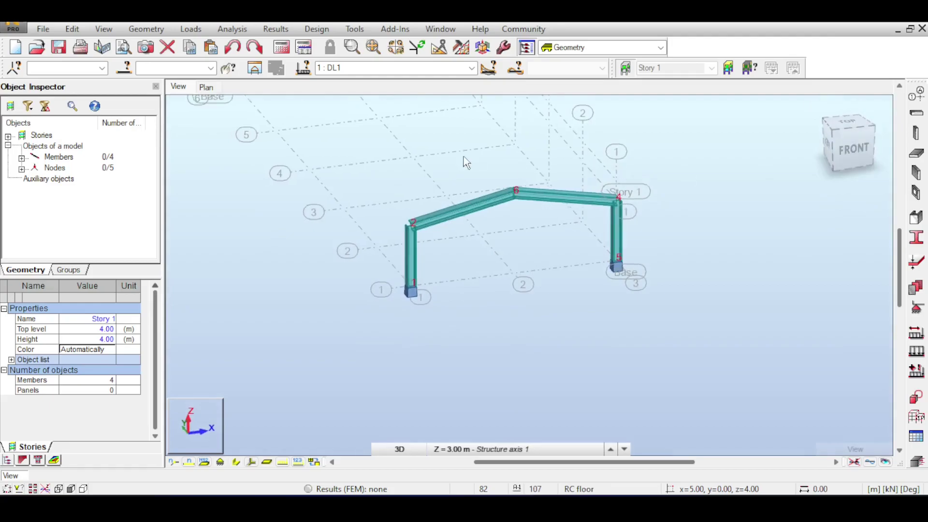
left_click_drag(347, 145, 701, 242)
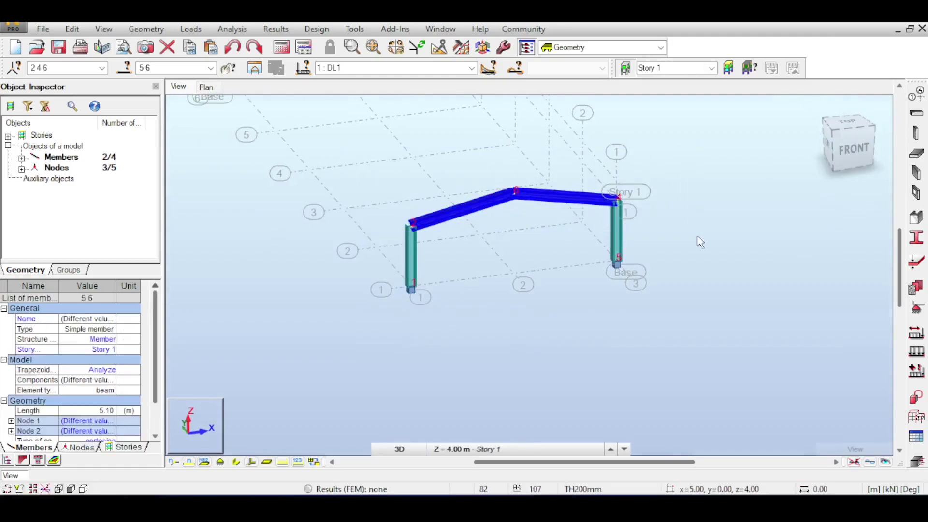
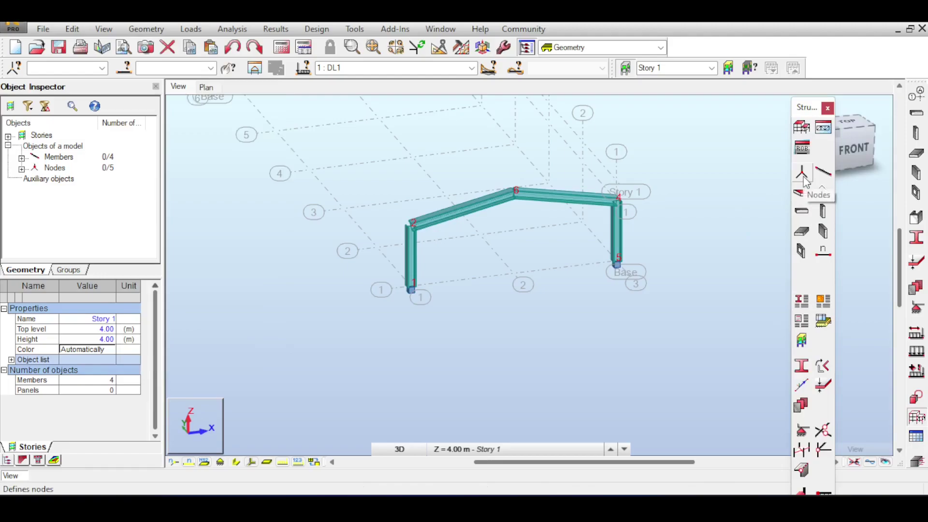
left_click(828, 108)
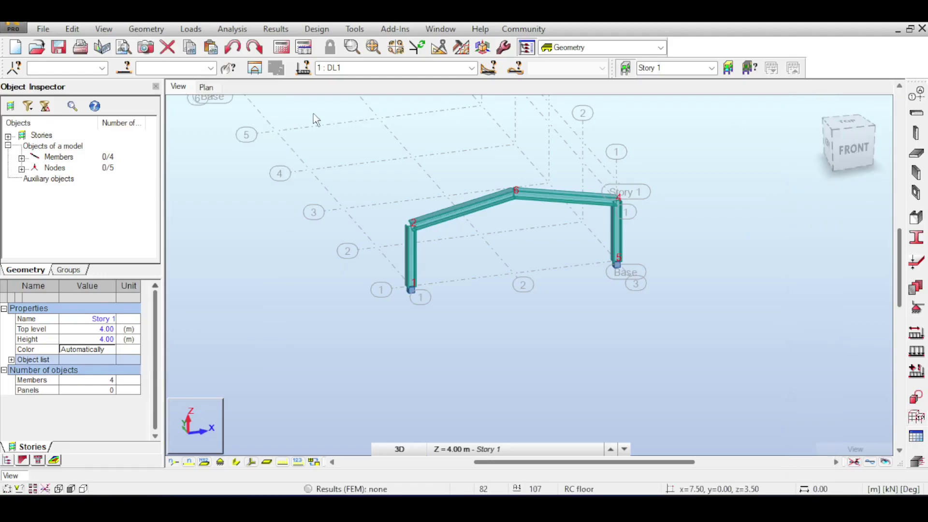
- Generate nodes for 3 segments on the column between nodes 4 and 5 and its adjoining rafter, without dividing the members
left_click(73, 29)
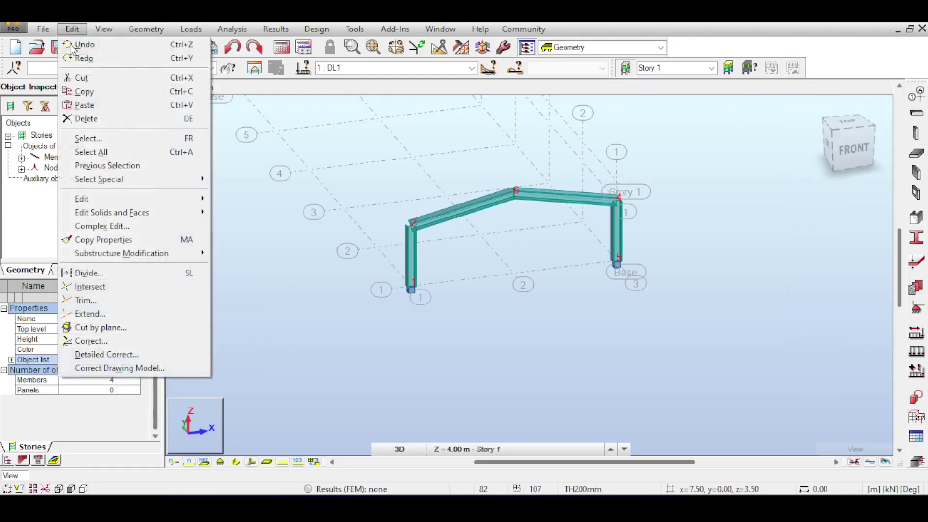
left_click(128, 275)
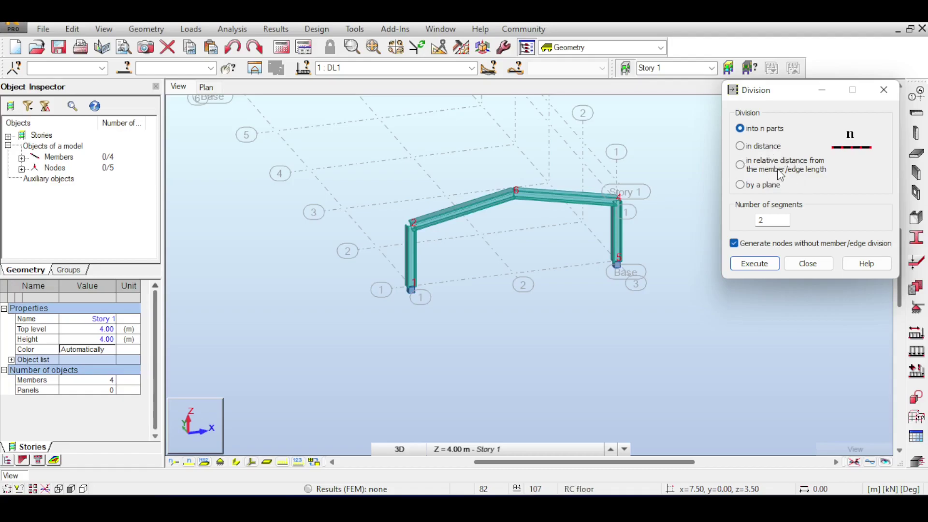
scroll(401, 266, "up", 2)
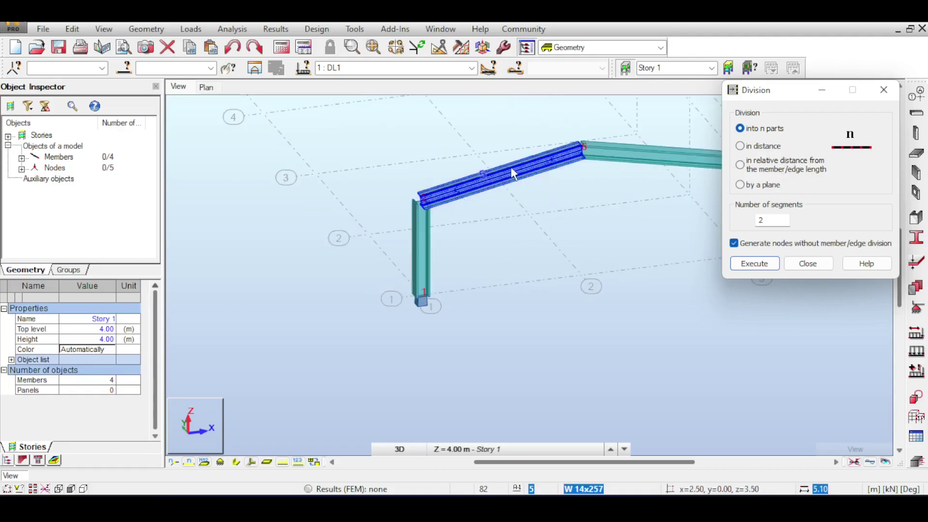
scroll(510, 181, "down", 1)
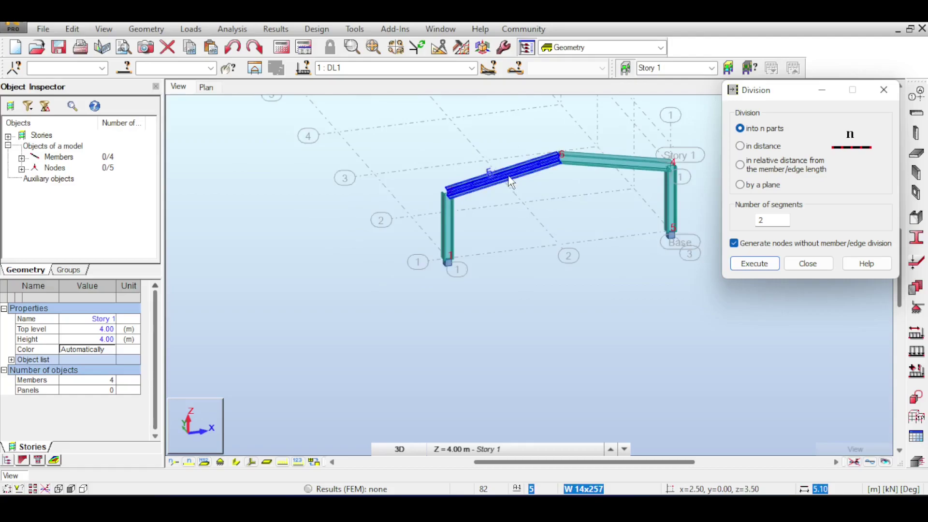
double_click(772, 220)
type("3")
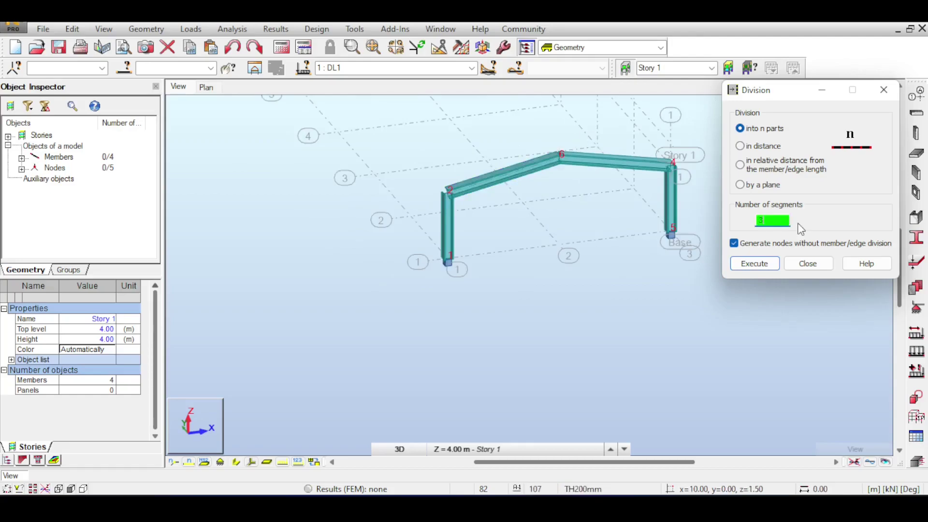
left_click(669, 196)
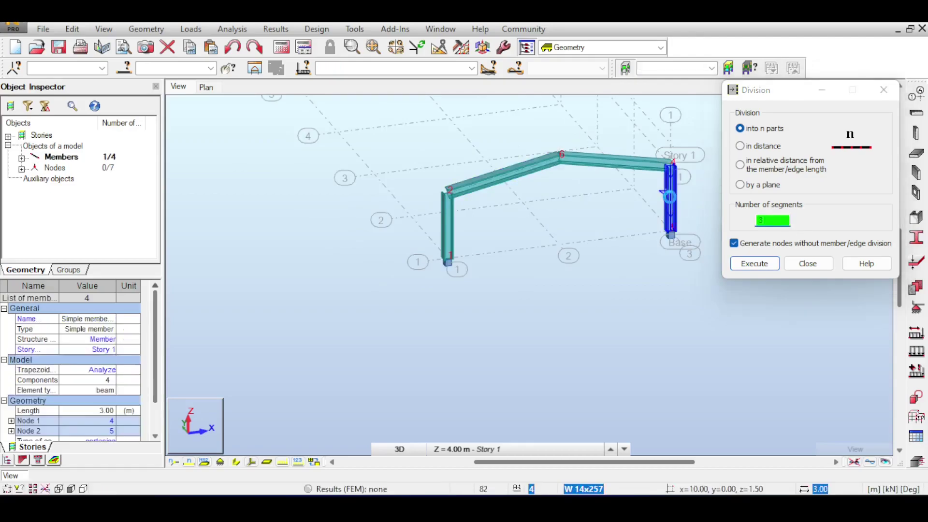
left_click(621, 172)
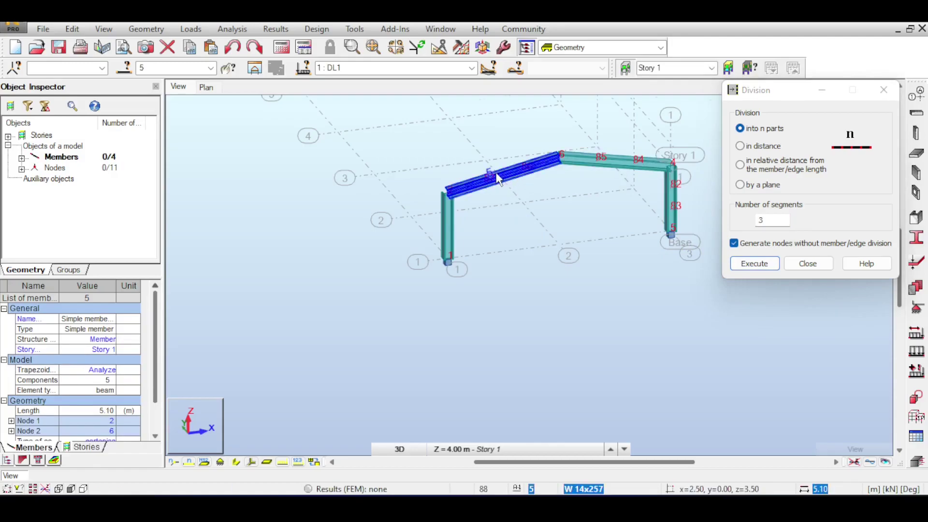
- Generate the same three-segment nodes on the rafter between nodes 2 and 6 and the column below node 2
scroll(499, 179, "up", 2)
left_click(549, 164)
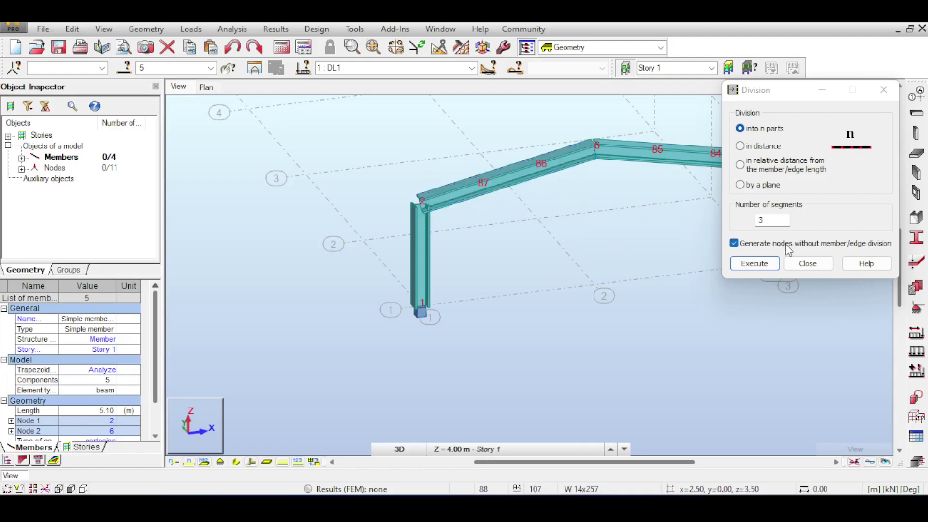
left_click(417, 244)
scroll(306, 227, "down", 3)
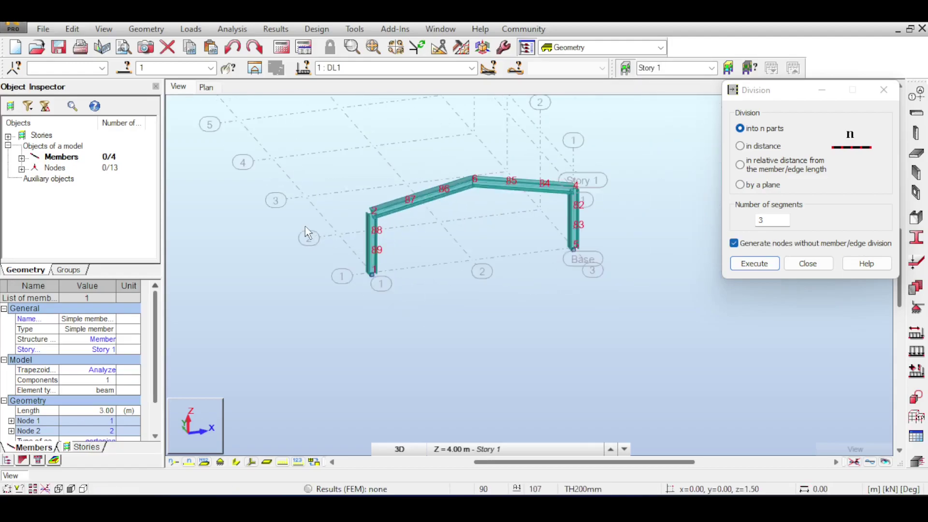
left_click(807, 263)
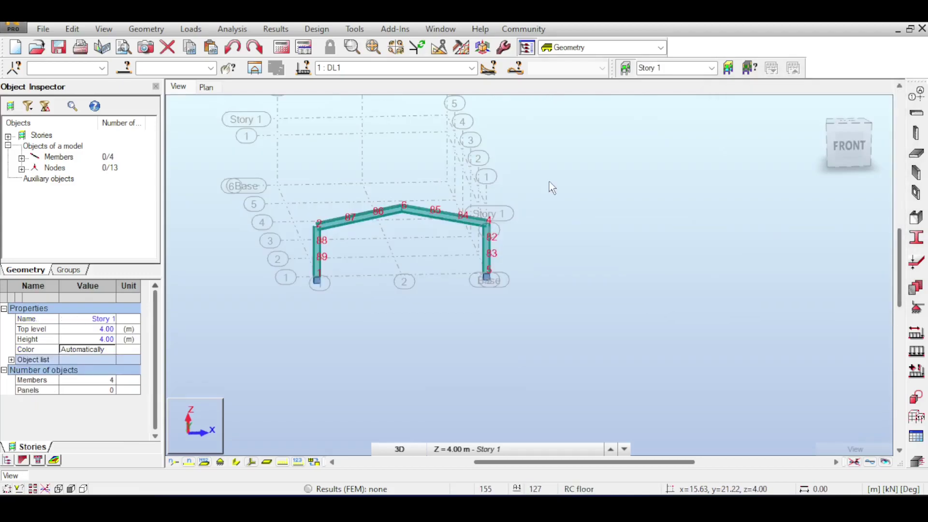
- Select the portal frame with its intermediate nodes but not its base nodes, and copy it 5 times by 0, 5, 0 m with dragging enabled
middle_click_drag(530, 156, 558, 164)
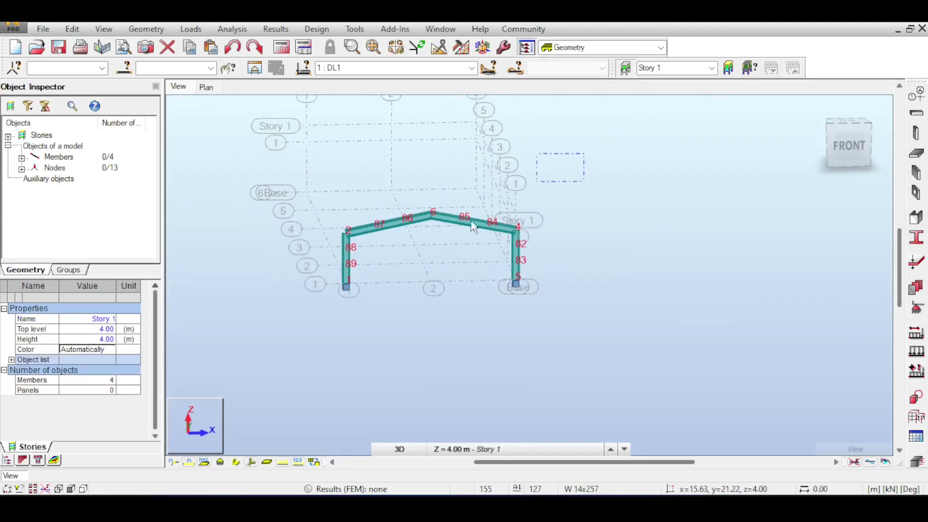
left_click_drag(471, 221, 297, 269)
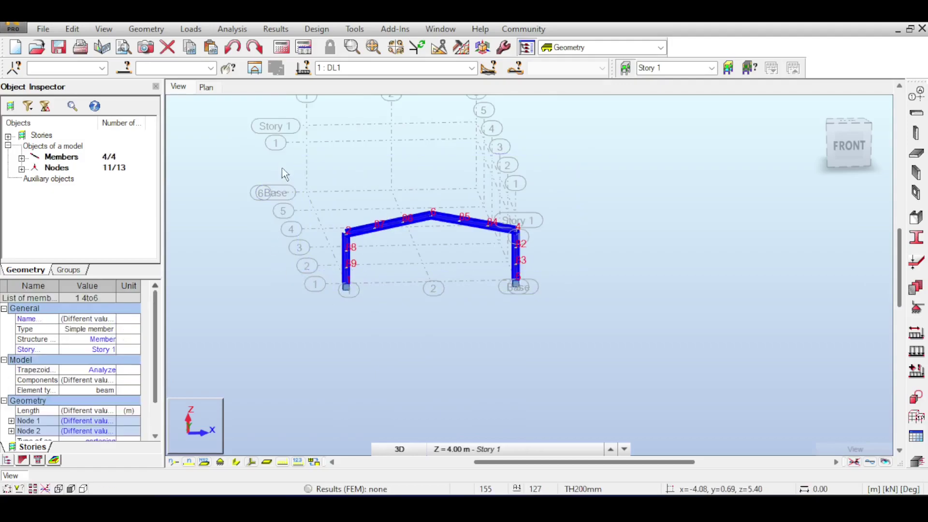
left_click(72, 29)
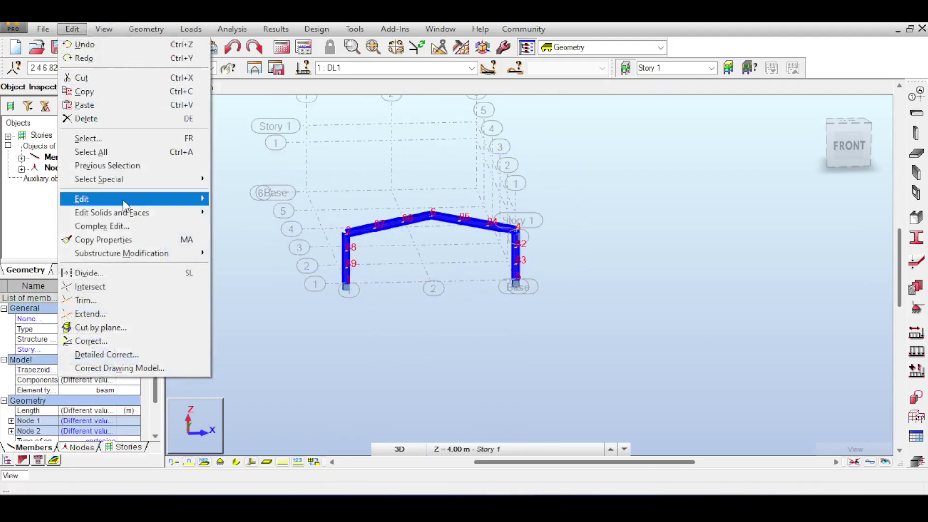
mouse_move(124, 206)
left_click(241, 198)
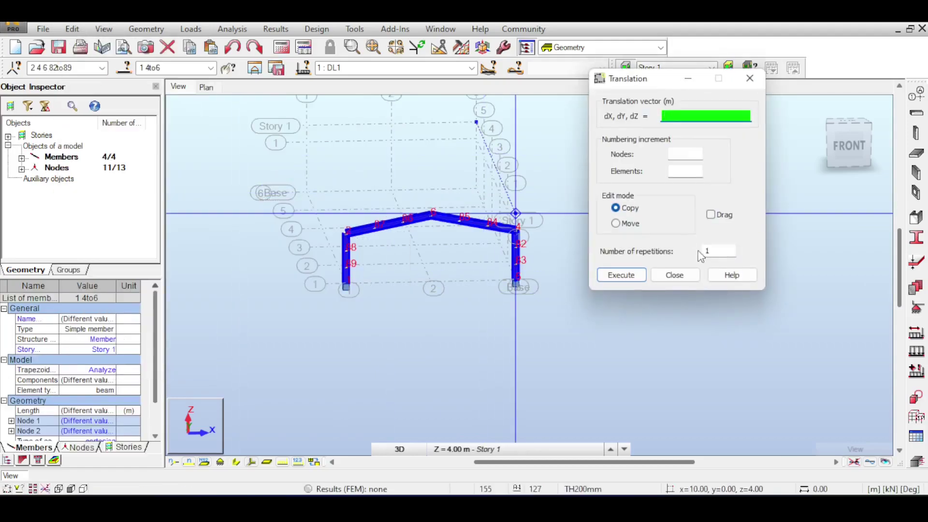
left_click(730, 250)
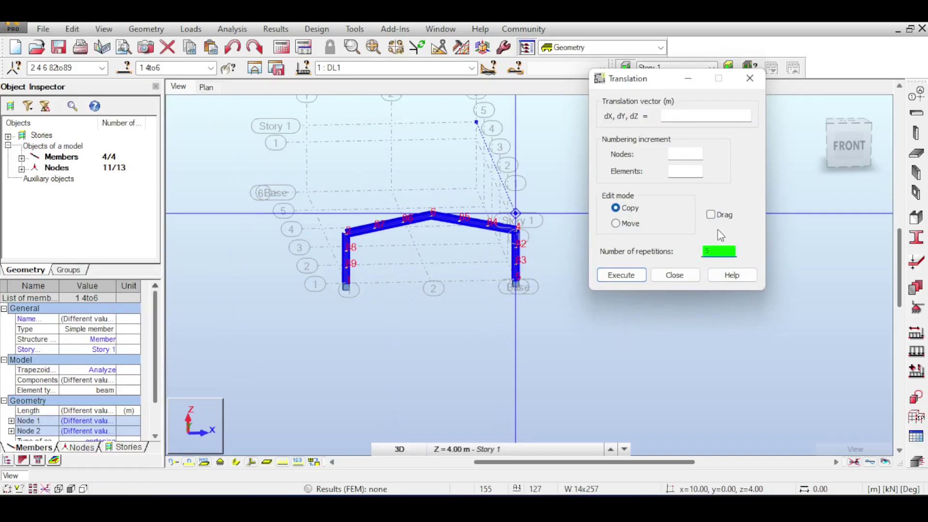
left_click(711, 214)
left_click(684, 117)
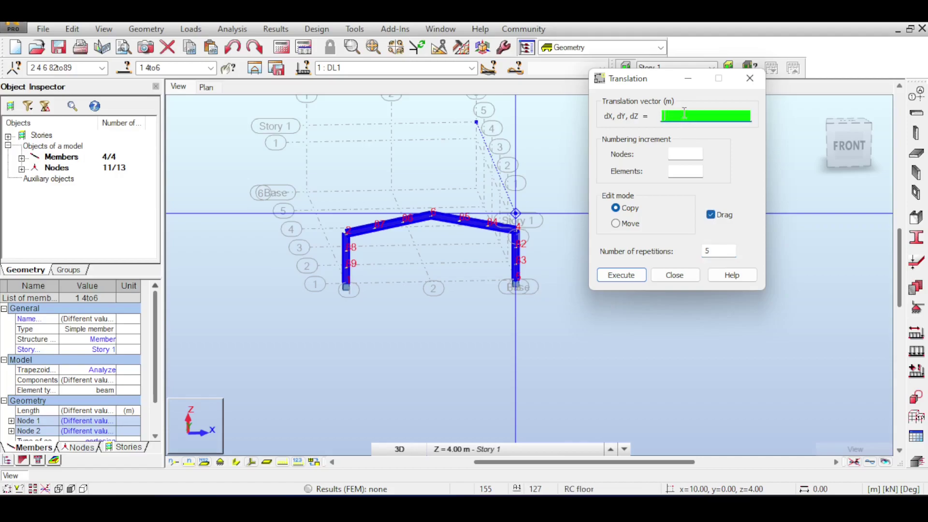
left_click(338, 290)
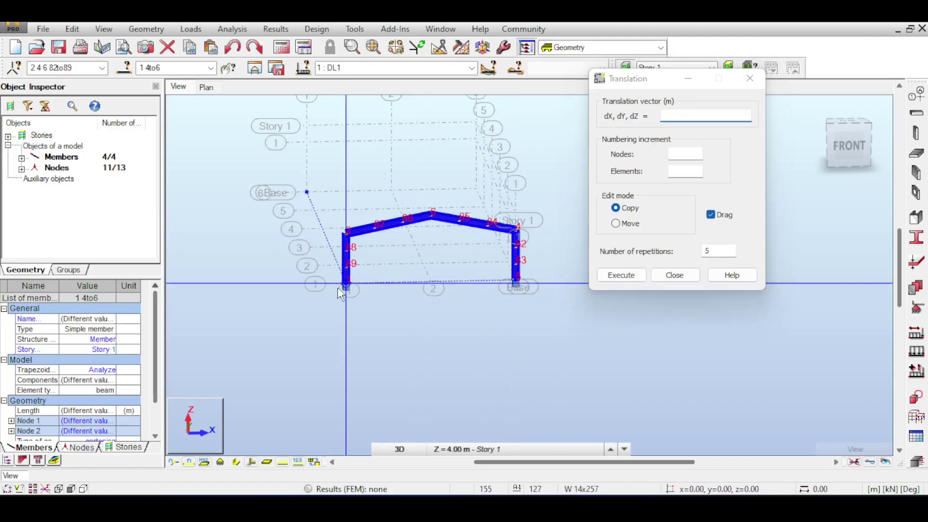
left_click(337, 265)
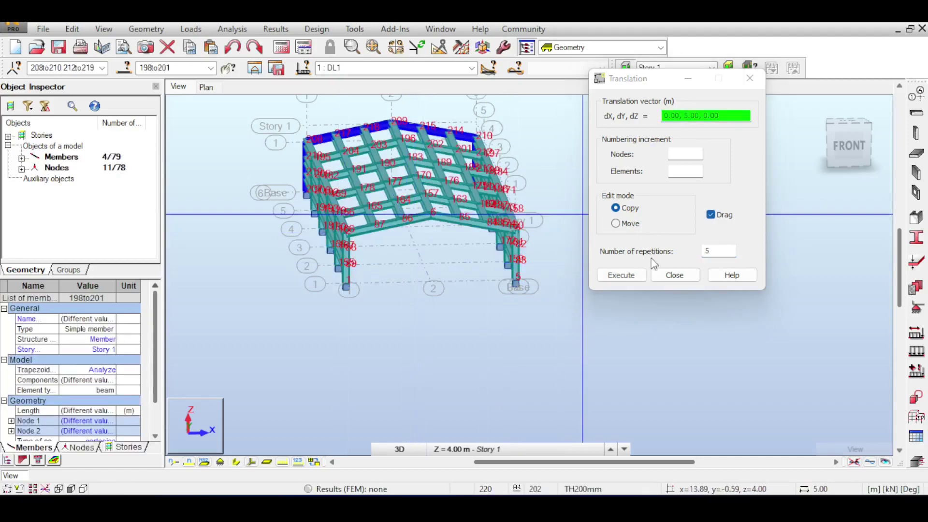
left_click(674, 275)
- Examine the longitudinal beams between the copied frames at the rafter and column nodes
scroll(478, 194, "up", 3)
middle_click_drag(468, 193, 550, 198)
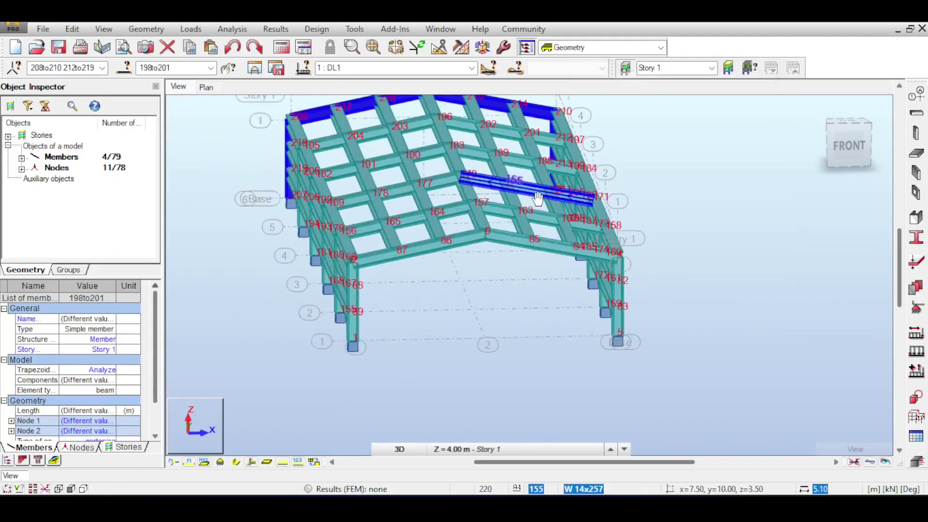
scroll(486, 225, "up", 2)
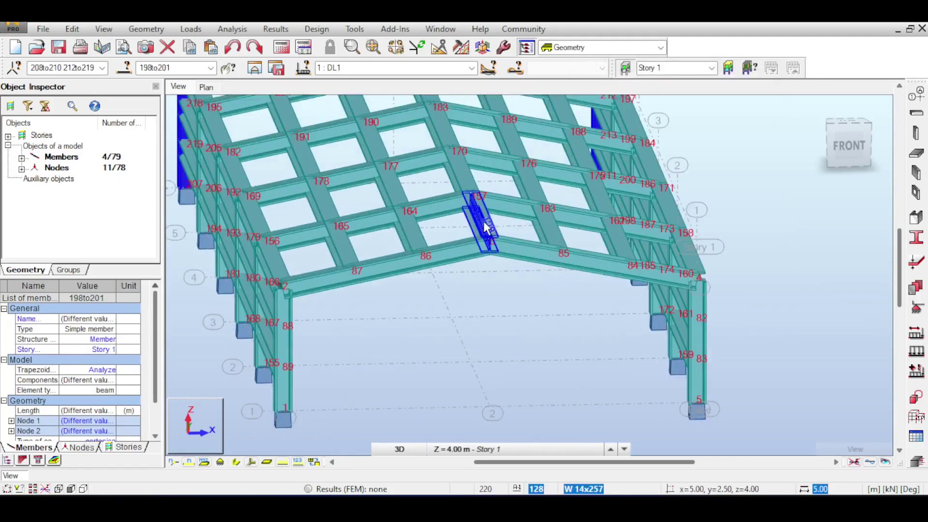
- Start a new section definition for the longitudinal beams and set its section type to Steel
left_click(486, 227)
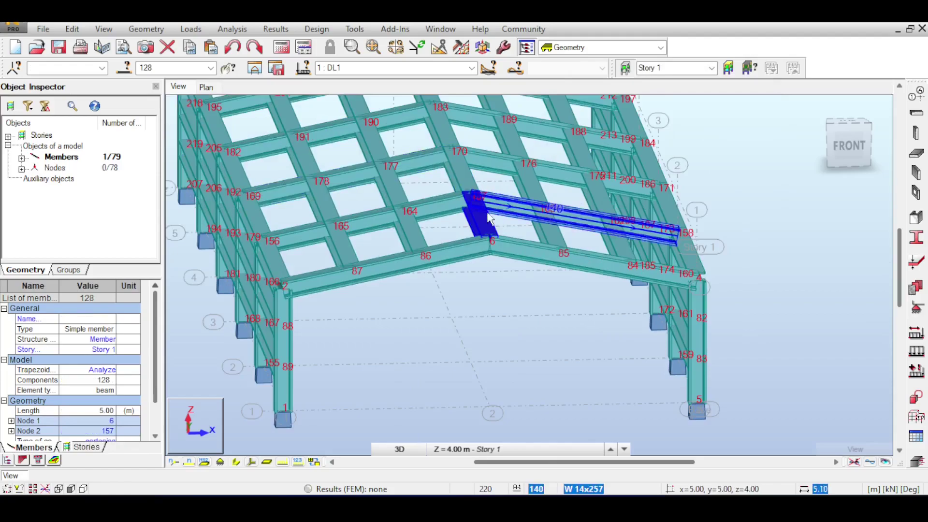
scroll(536, 186, "down", 2)
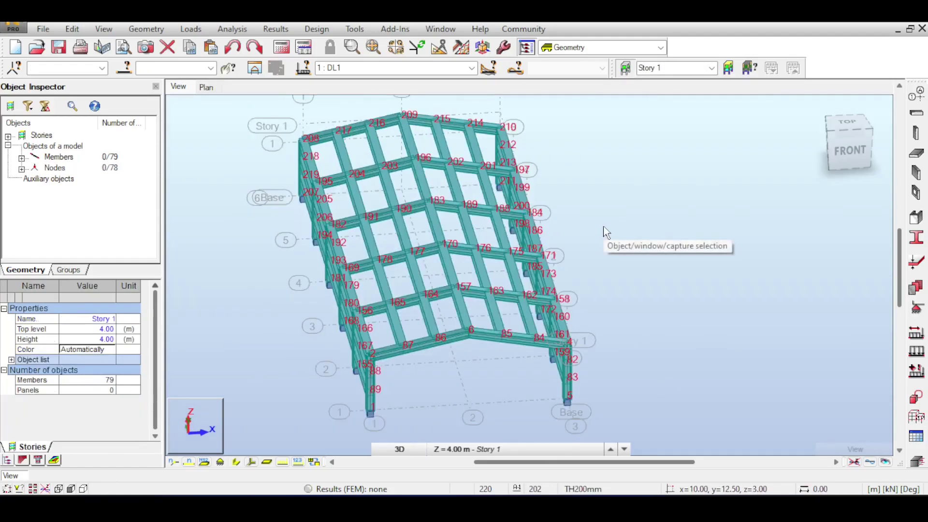
left_click(916, 237)
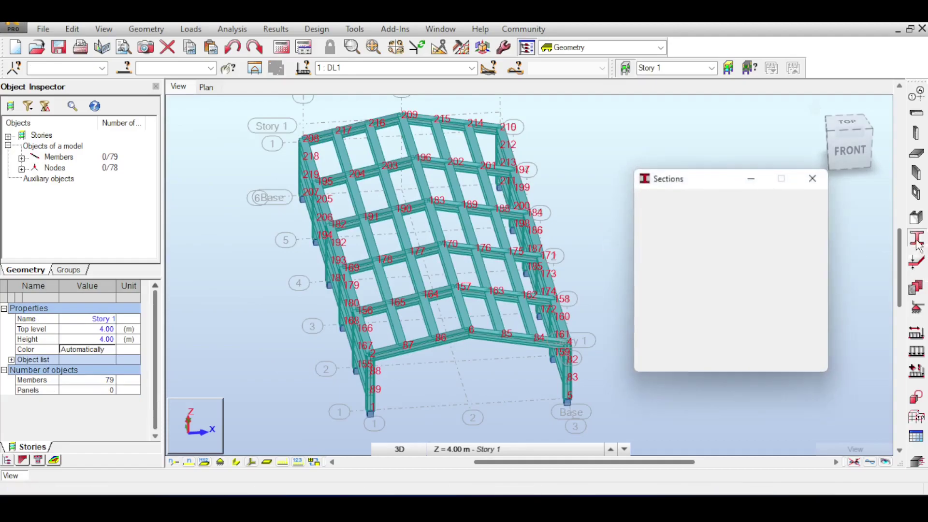
left_click(646, 198)
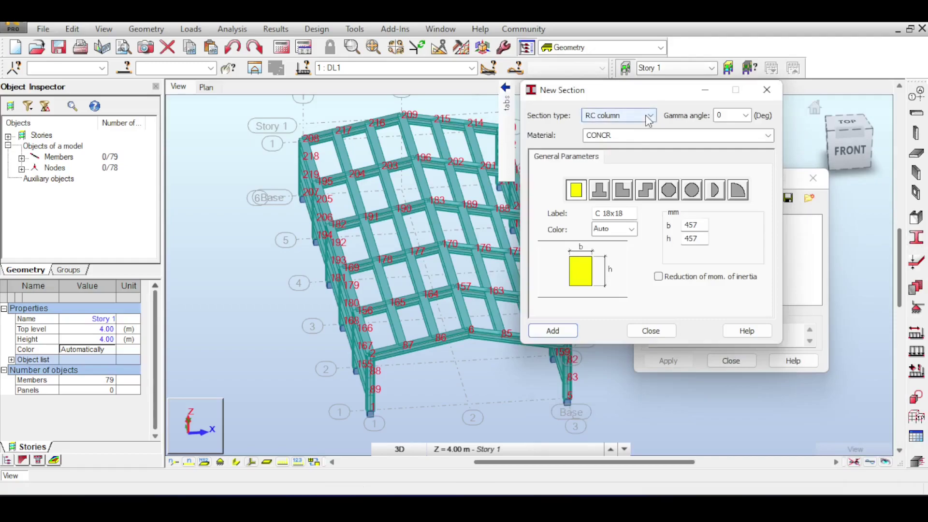
left_click(649, 116)
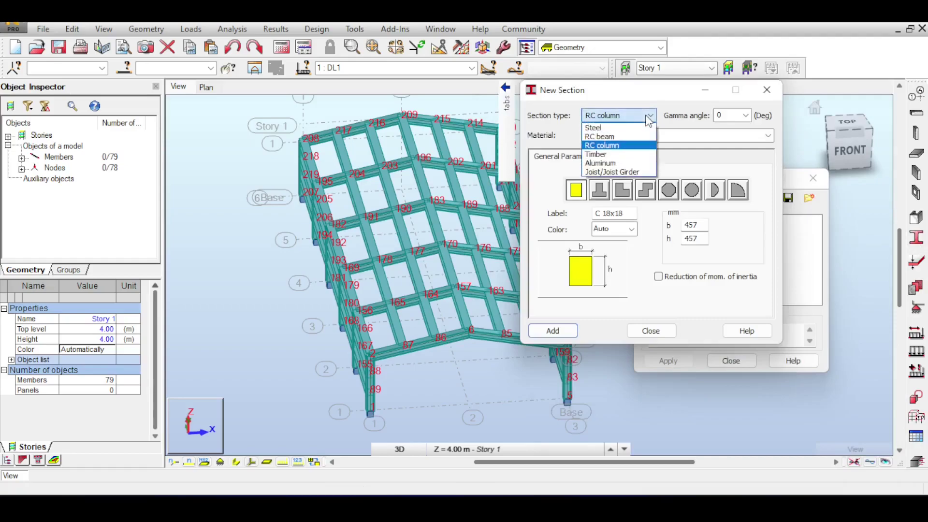
left_click(623, 128)
- Add the C 12x30 channel from the C family to the list of available sections
left_click(729, 244)
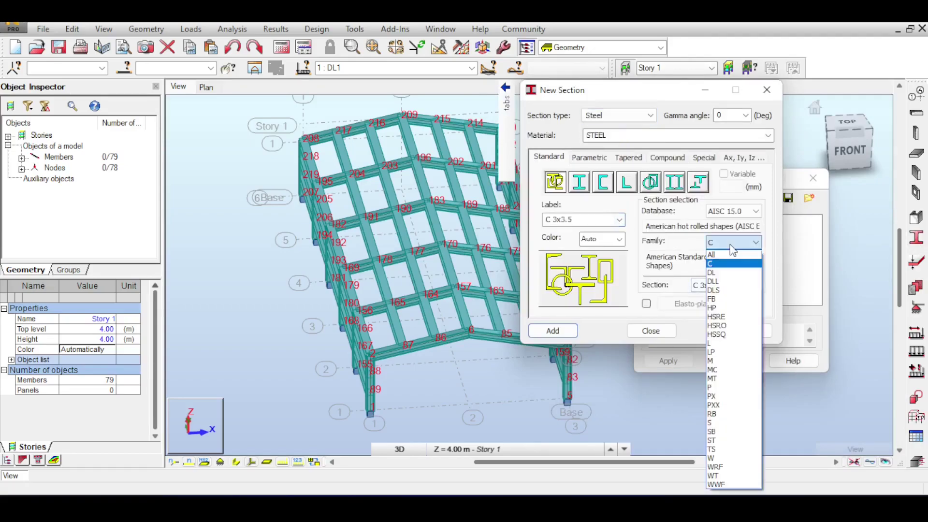
left_click(728, 262)
left_click(756, 286)
scroll(725, 235, "down", 2)
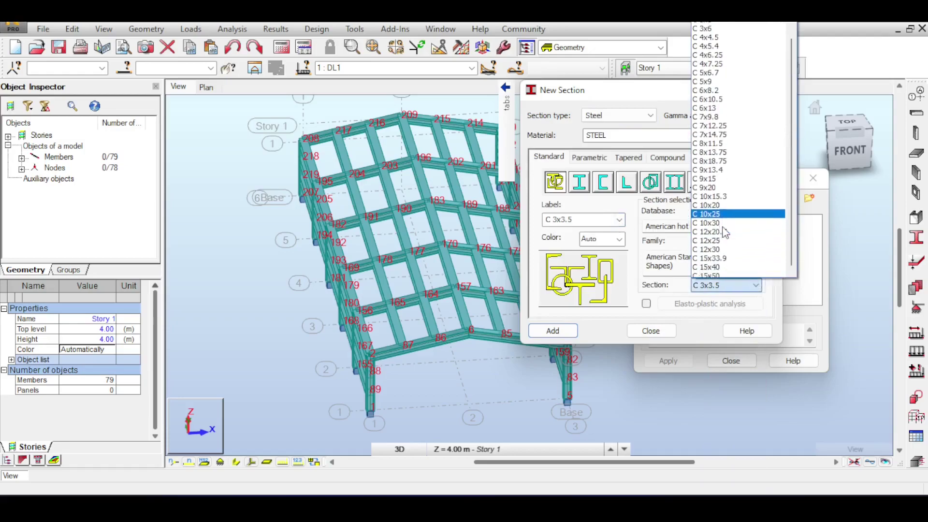
left_click(719, 256)
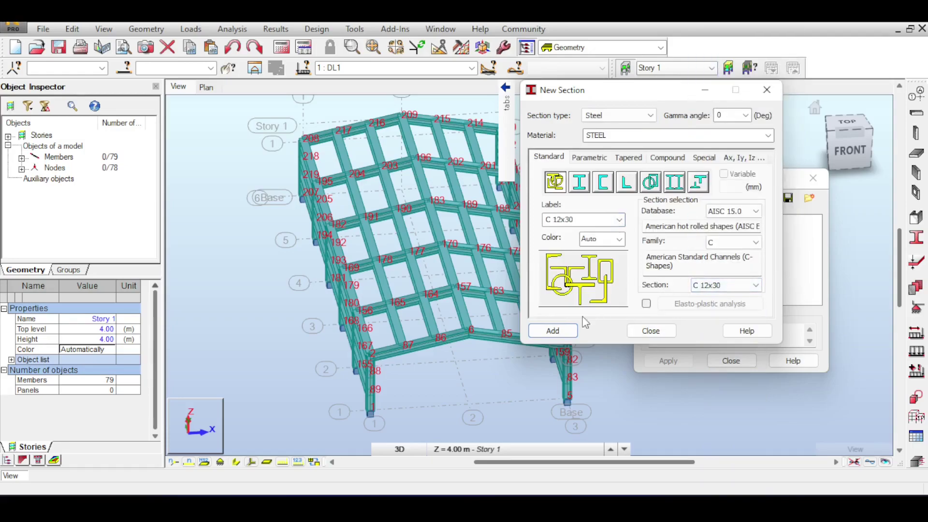
left_click(564, 329)
left_click(641, 330)
left_click(642, 330)
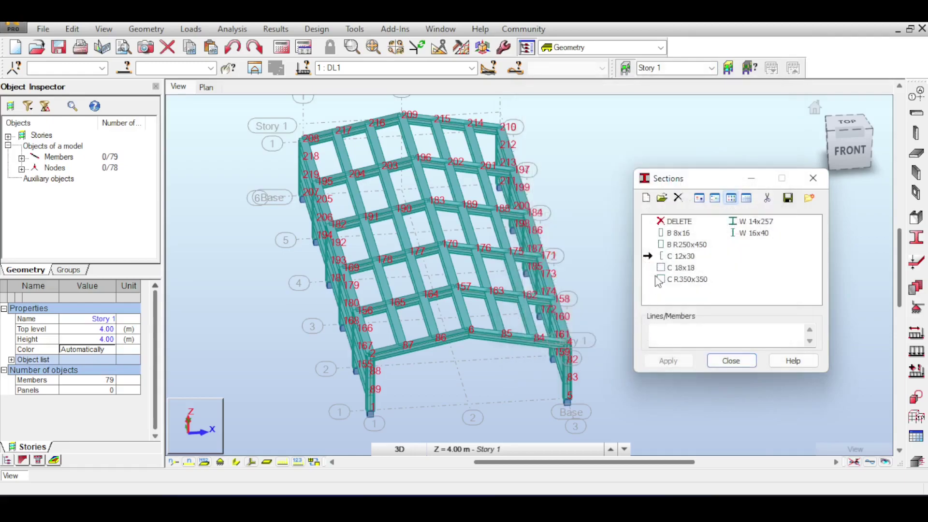
- Assign the C 12x30 section to all longitudinal beams in the five bays between the portal frames
left_click(827, 133)
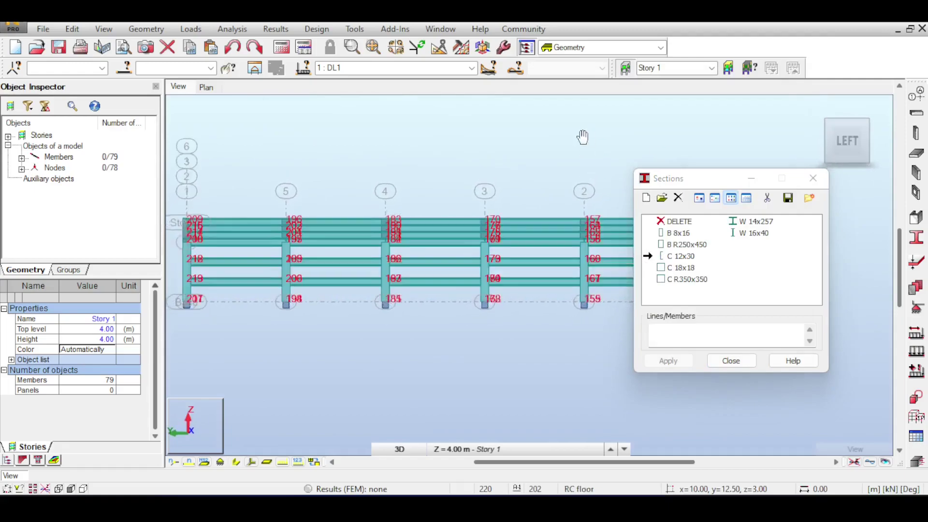
left_click(691, 337)
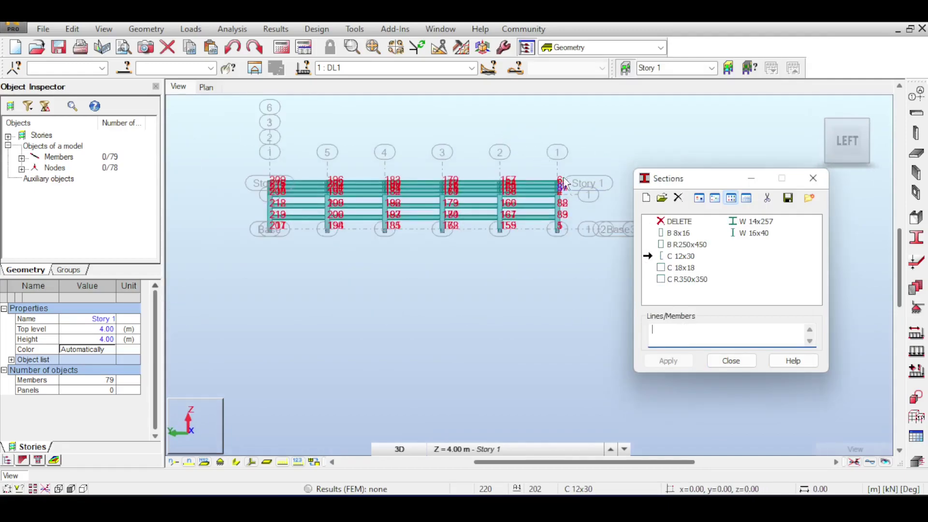
left_click_drag(548, 151, 529, 187)
left_click_drag(522, 233, 522, 233)
left_click_drag(481, 158, 465, 235, "ctrl")
left_click_drag(427, 162, 406, 225, "ctrl")
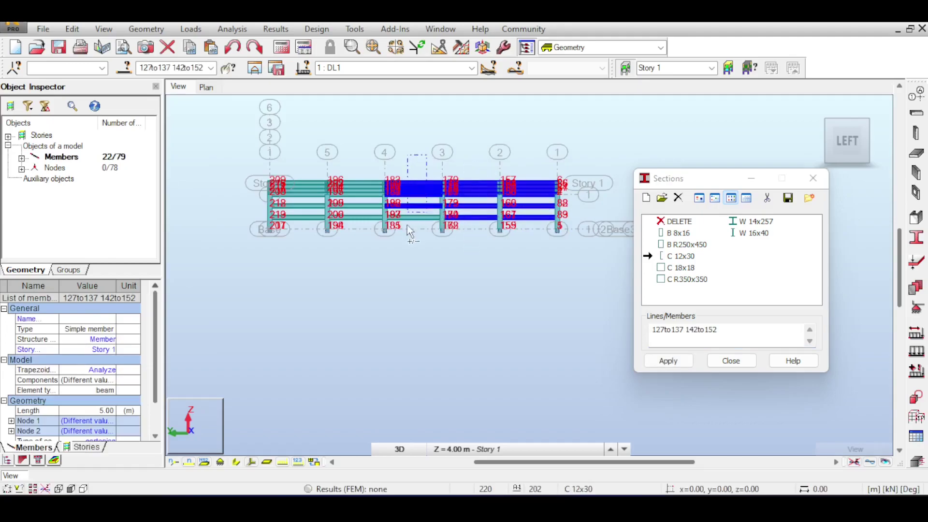
left_click_drag(368, 153, 344, 231, "ctrl")
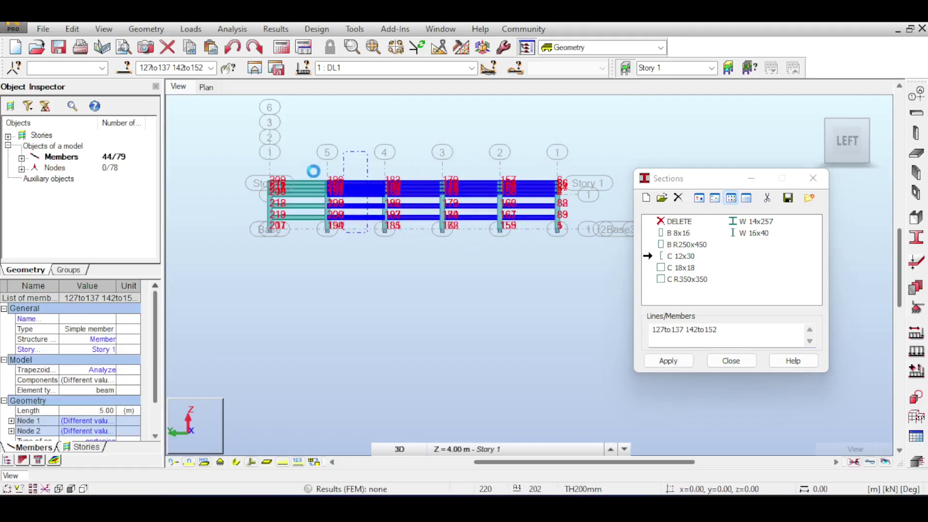
left_click_drag(309, 157, 292, 242, "ctrl")
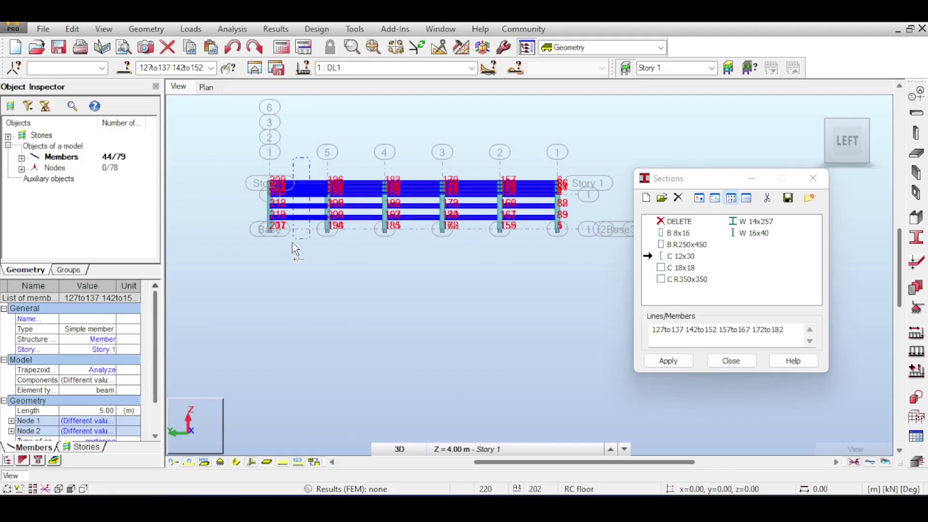
left_click(827, 120)
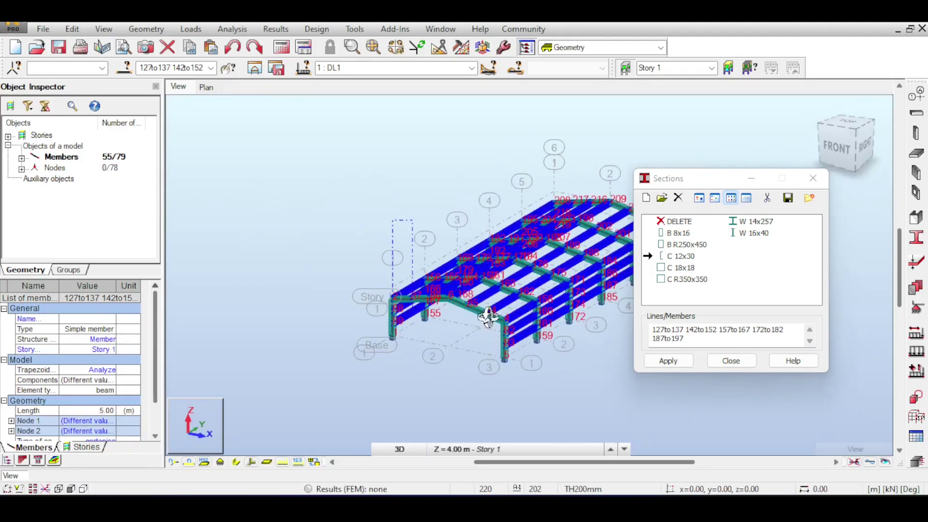
left_click(660, 360)
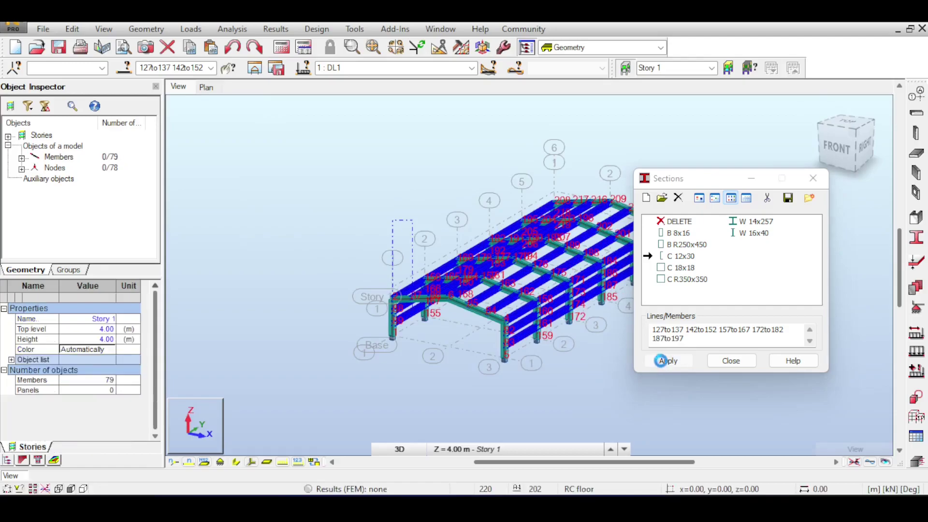
scroll(546, 309, "up", 6)
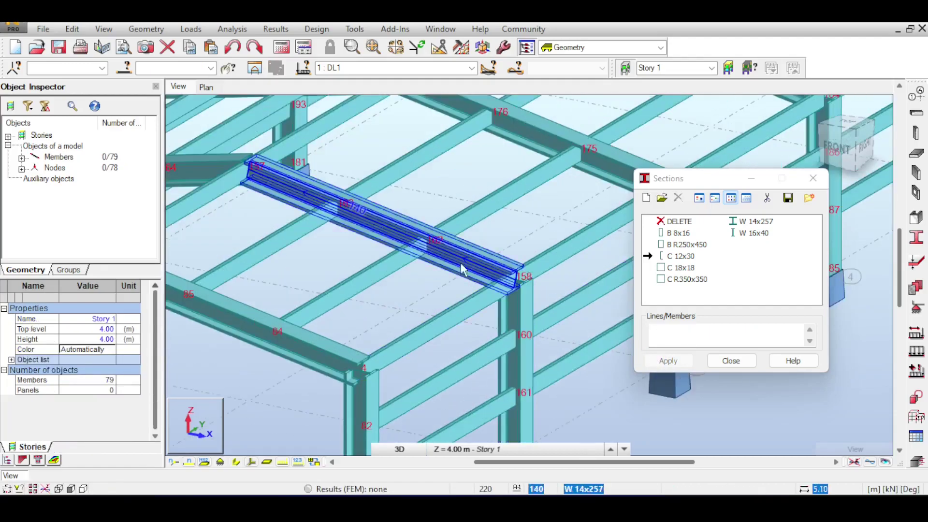
scroll(430, 237, "down", 6)
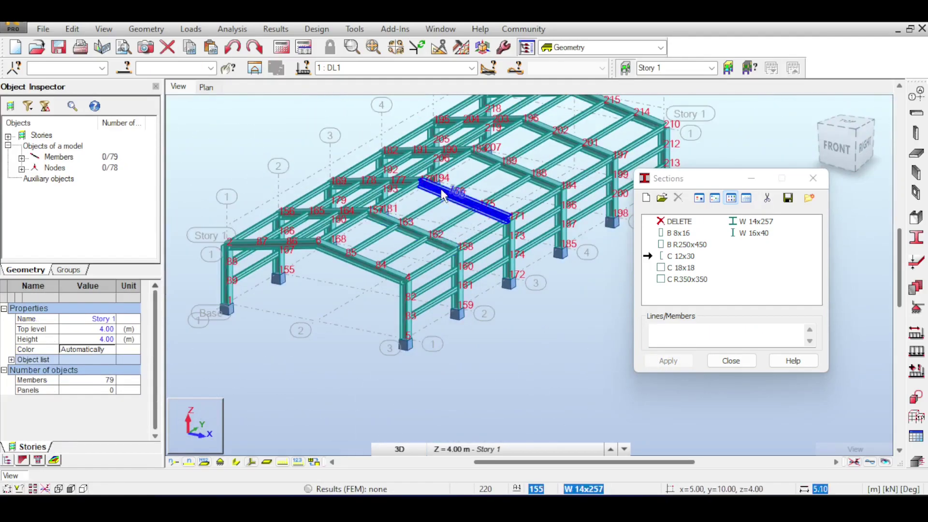
left_click(812, 178)
- Set up a new floor defined by contour, with the Horizontal slab option turned off
scroll(501, 184, "up", 3)
scroll(516, 193, "down", 3)
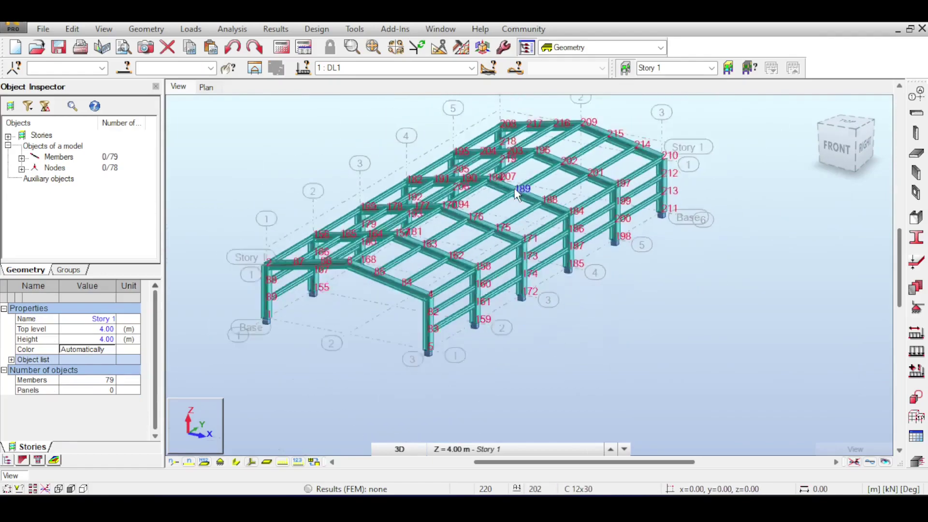
scroll(516, 193, "down", 1)
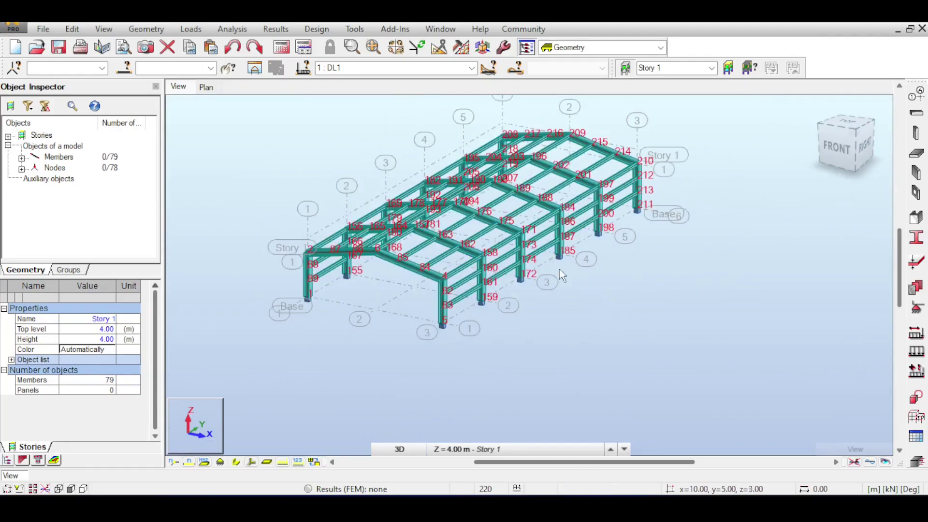
left_click(915, 153)
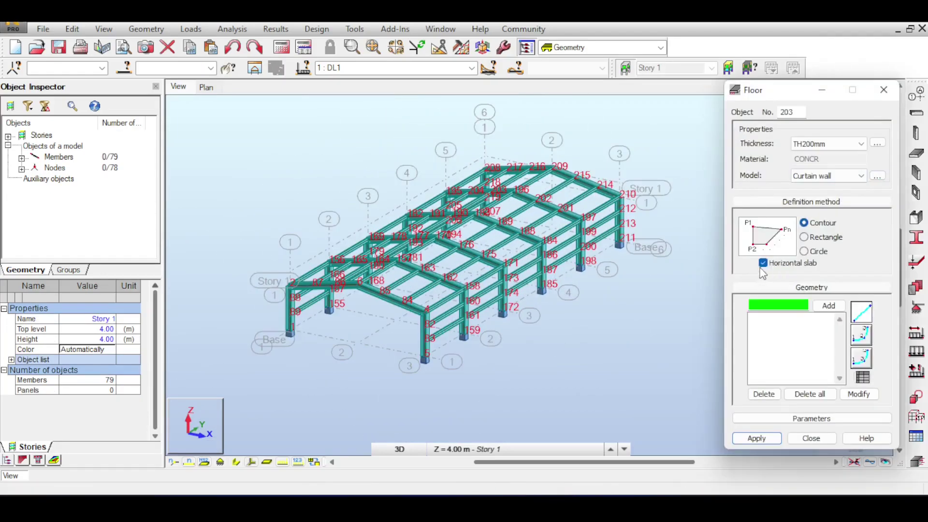
left_click(762, 264)
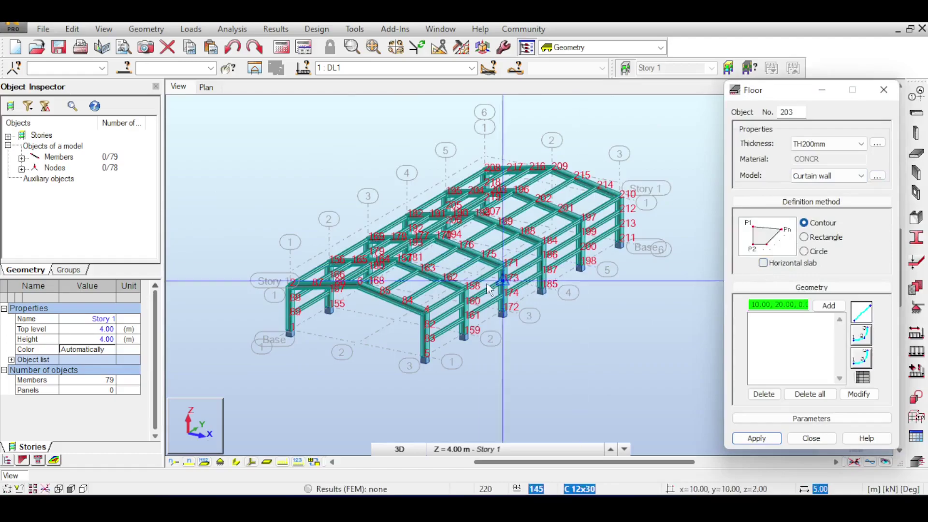
scroll(501, 279, "up", 3)
middle_click_drag(470, 265, 553, 205)
left_click_drag(776, 90, 803, 213)
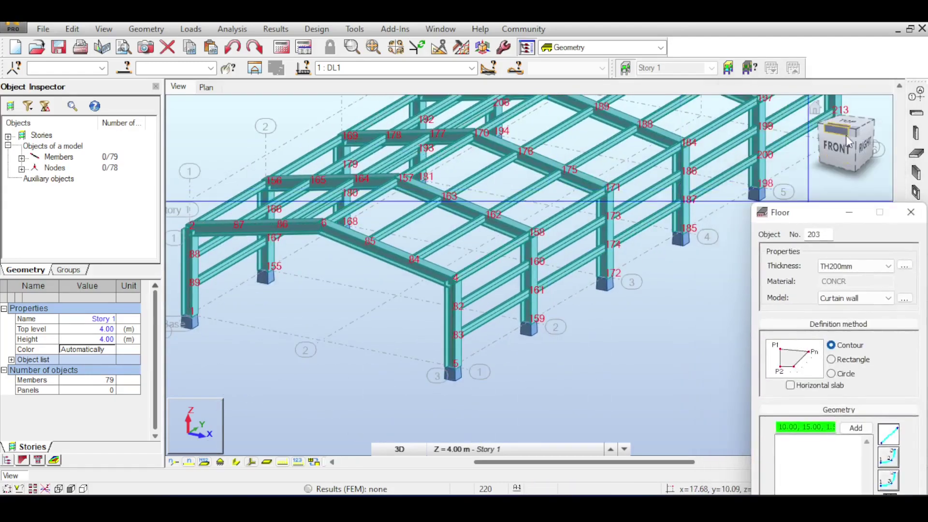
mouse_move(846, 135)
left_mouse_down()
mouse_move(865, 123)
mouse_move(846, 136)
left_mouse_up()
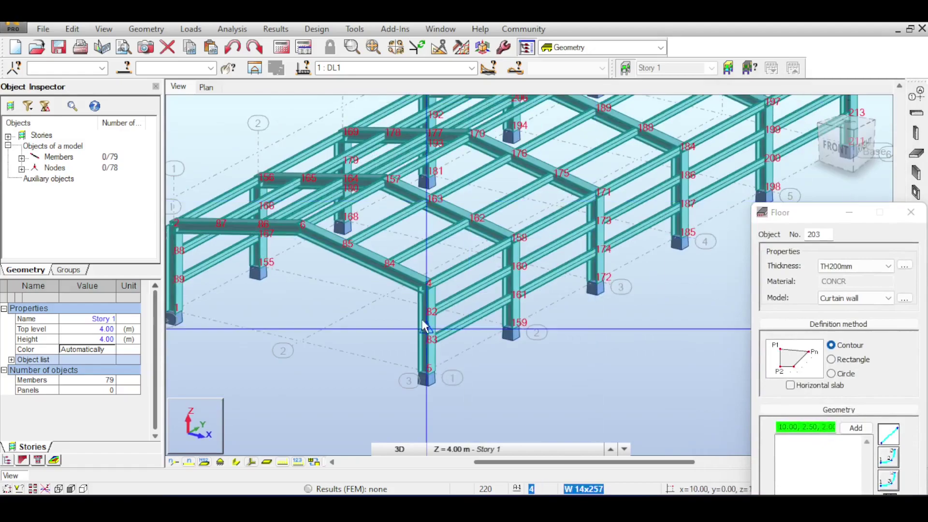
- Draw a closed sloped floor contour through nodes 4, 158, 157 and 6 in the first roof bay, and end floor creation
left_click(427, 285)
left_click(511, 240)
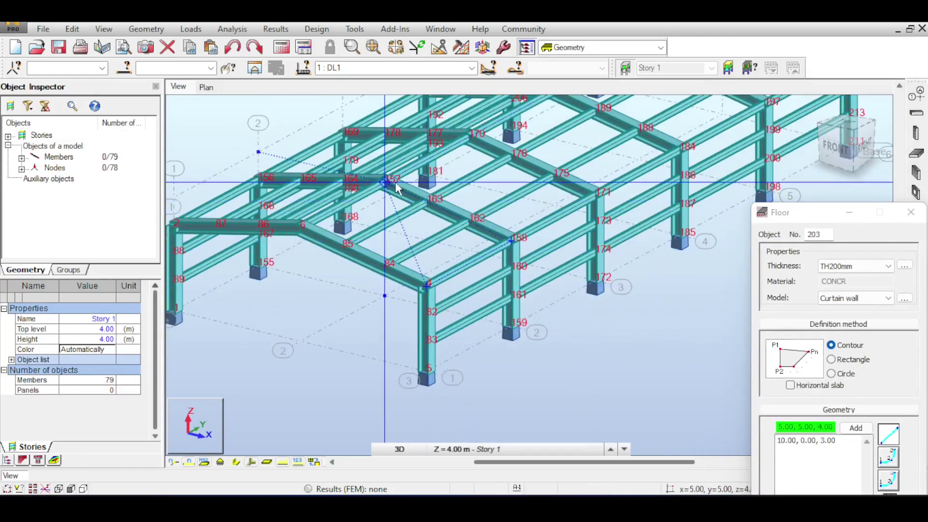
left_click(385, 181)
left_click(301, 226)
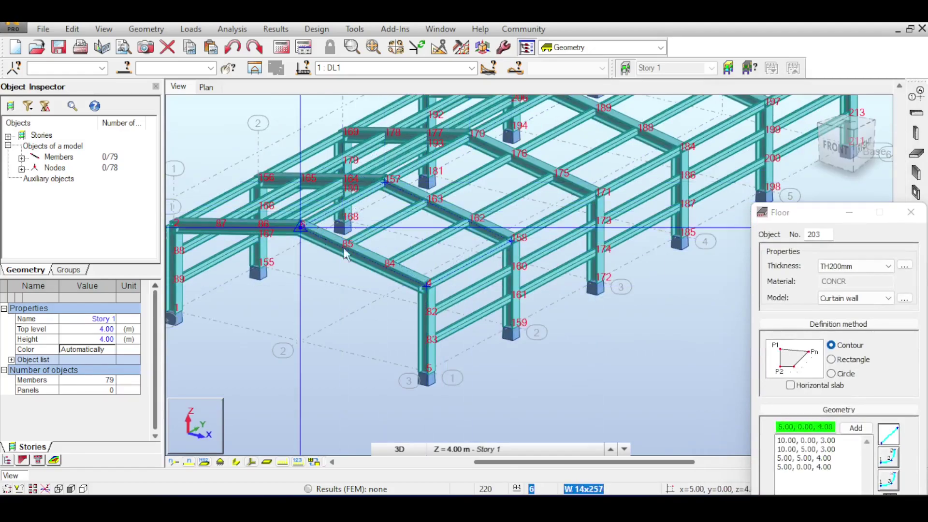
left_click(427, 284)
middle_click_drag(475, 244, 386, 329)
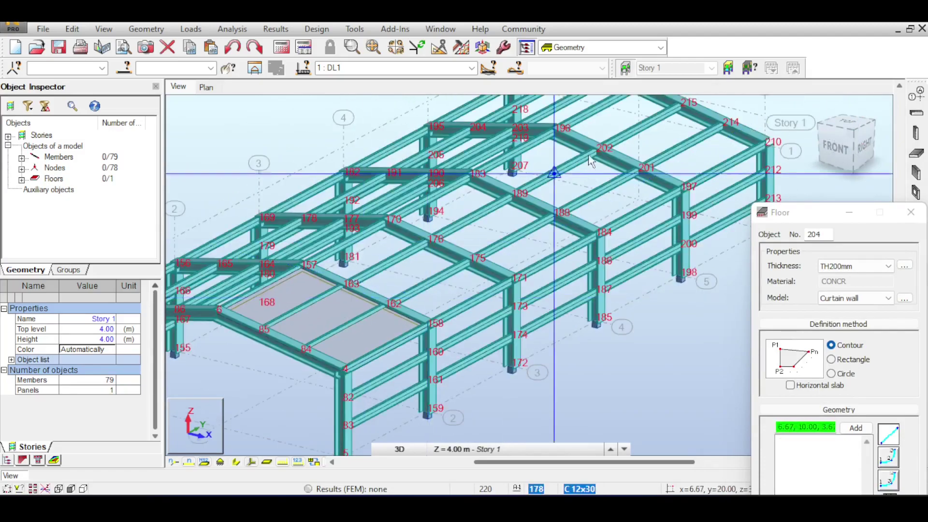
scroll(472, 160, "down", 2)
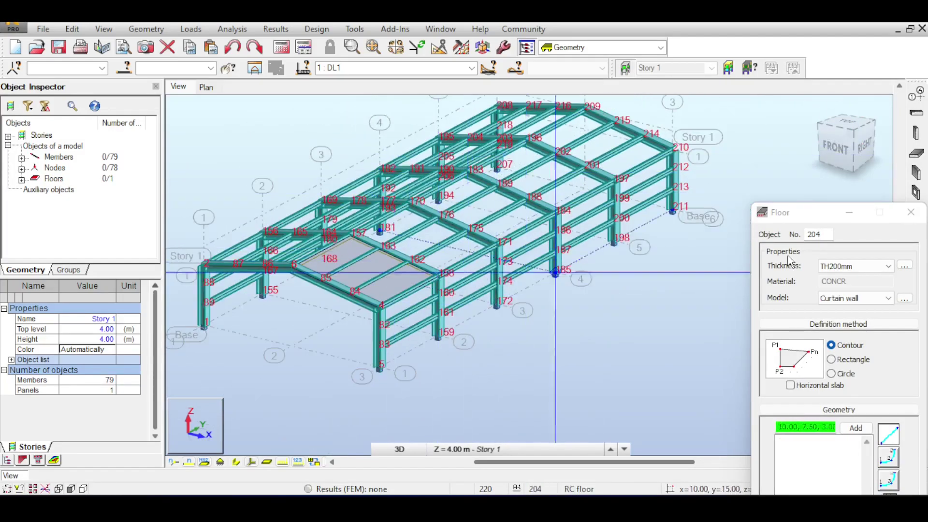
left_click_drag(809, 218, 674, 197)
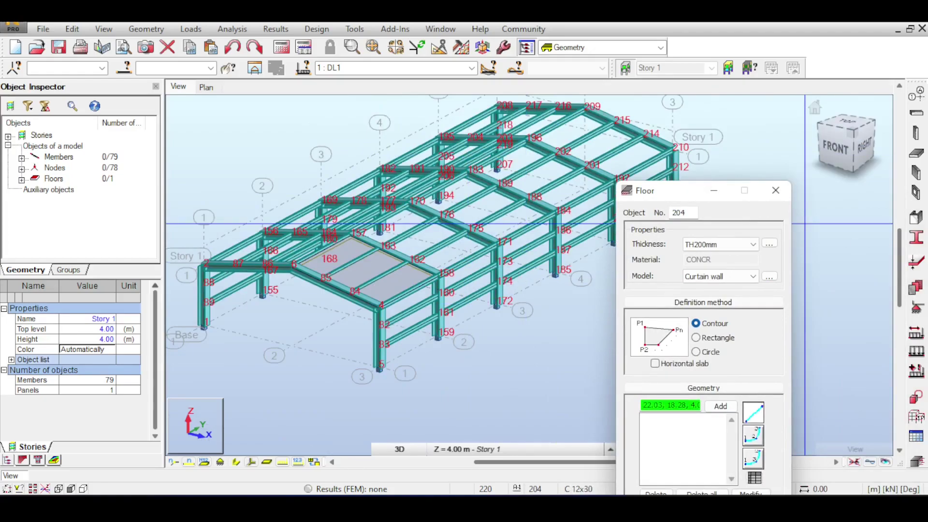
scroll(805, 223, "down", 3)
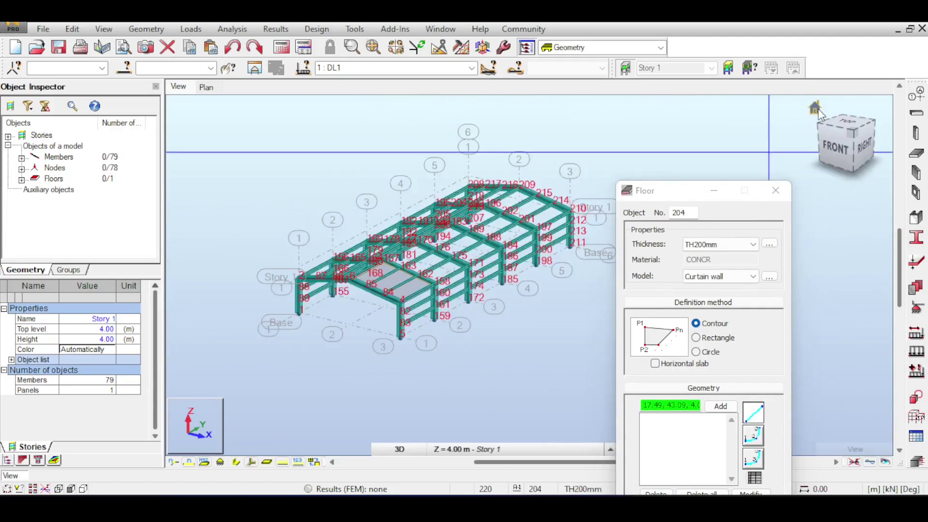
left_click(771, 198)
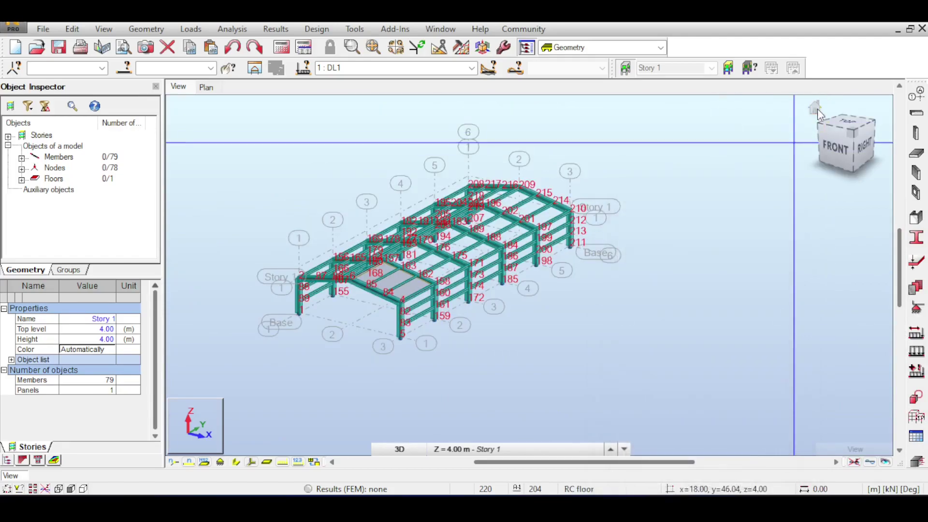
middle_click_drag(817, 109, 387, 214, "shift")
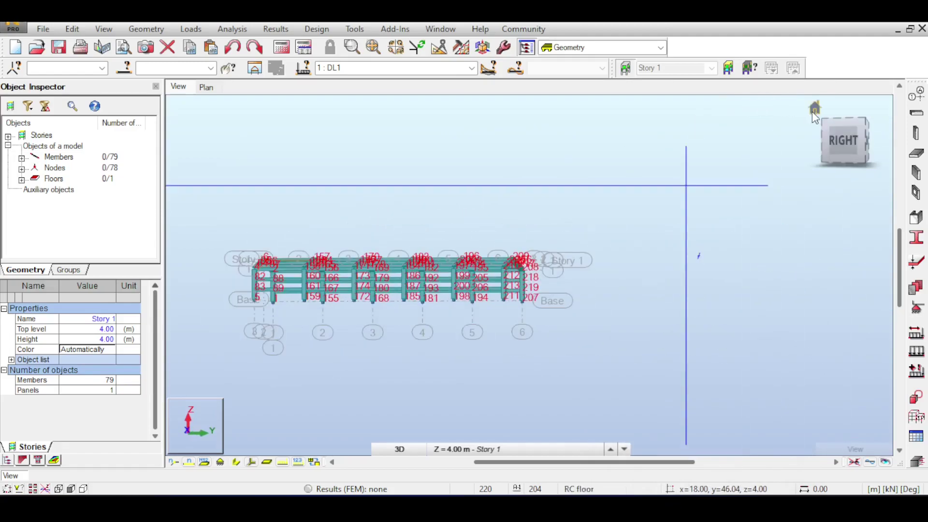
left_click(816, 108)
scroll(570, 247, "up", 5)
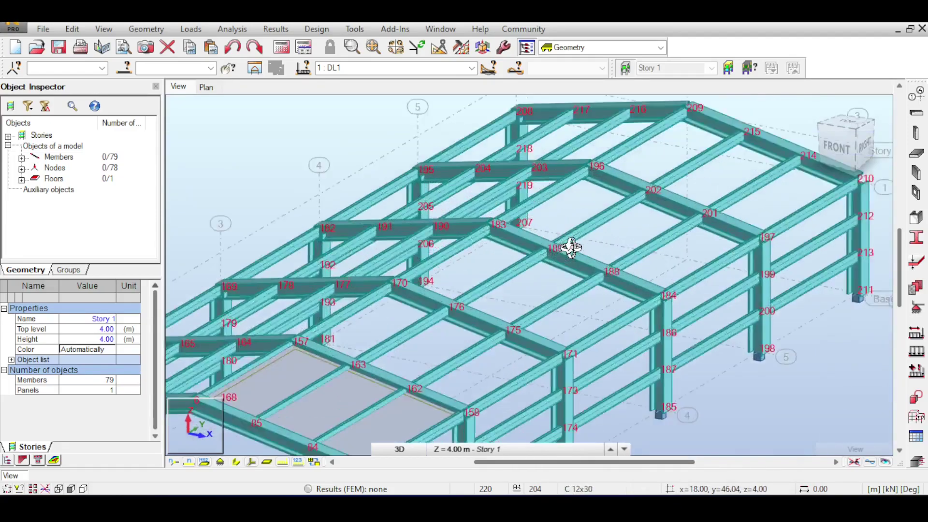
scroll(570, 246, "down", 5)
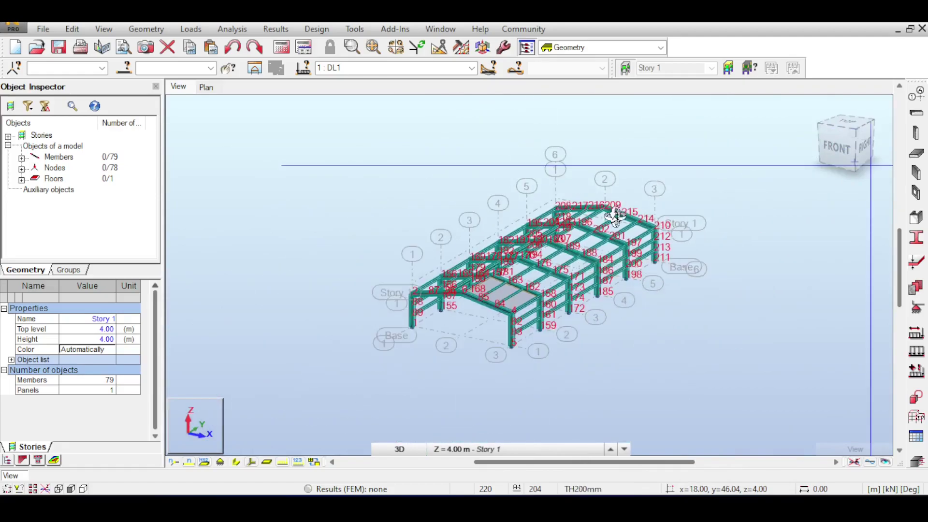
middle_click_drag(631, 207, 624, 175)
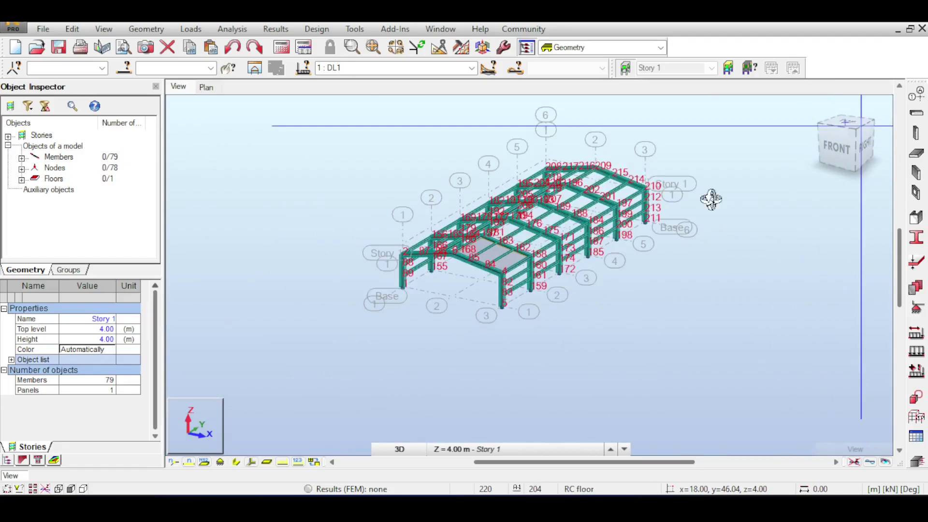
right_click(472, 146)
left_click(471, 151)
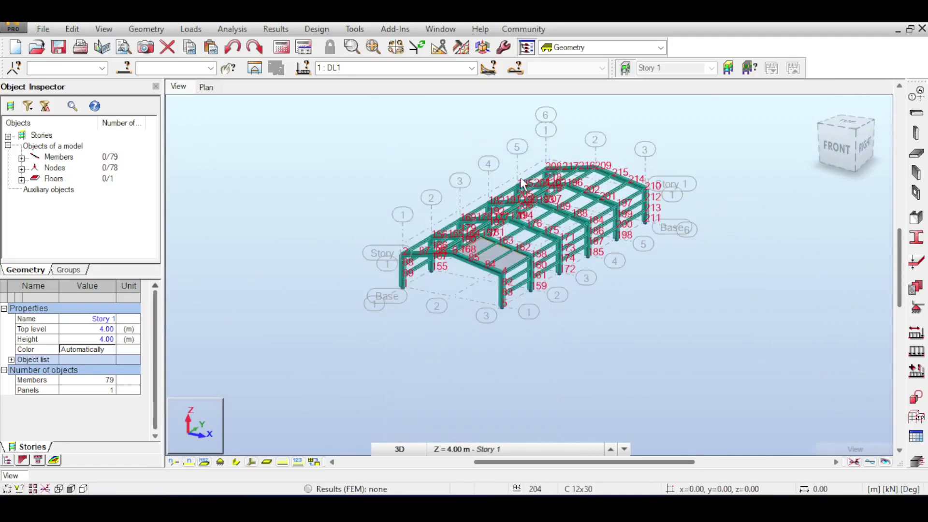
scroll(547, 177, "down", 1)
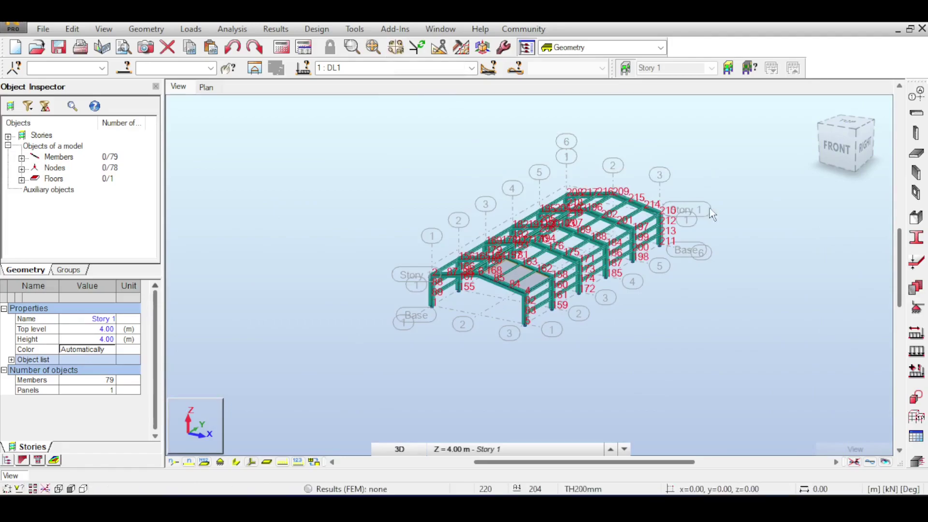
left_click(817, 110)
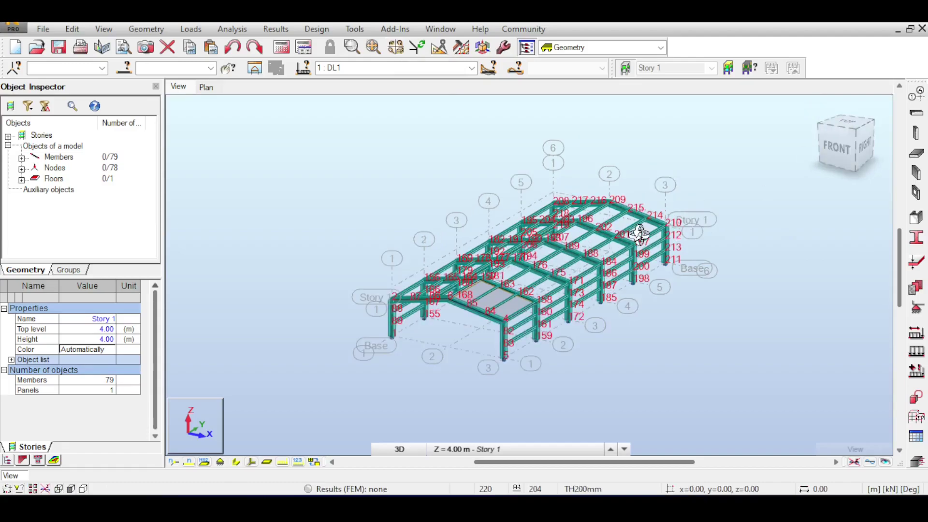
middle_click_drag(573, 249, 528, 234, "shift")
scroll(537, 275, "up", 3)
scroll(520, 244, "down", 4)
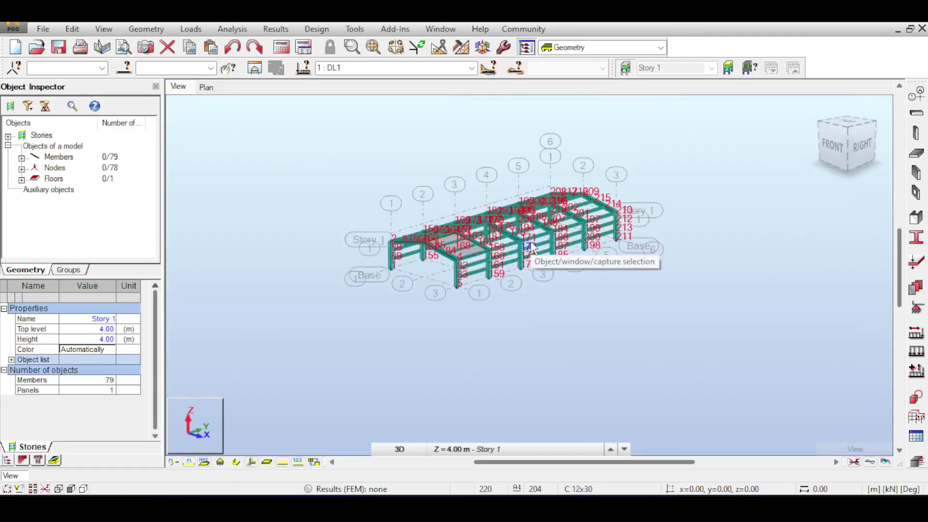
middle_click_drag(507, 149, 514, 163)
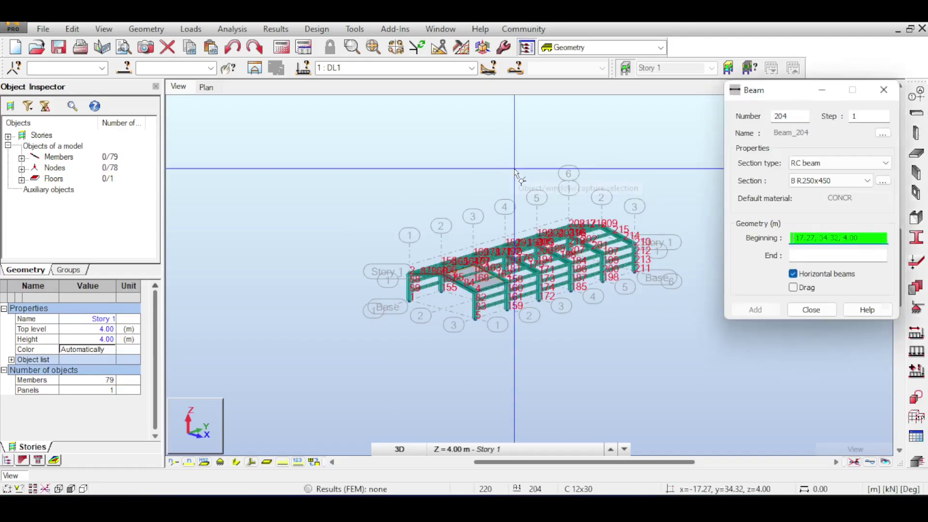
left_click(895, 90)
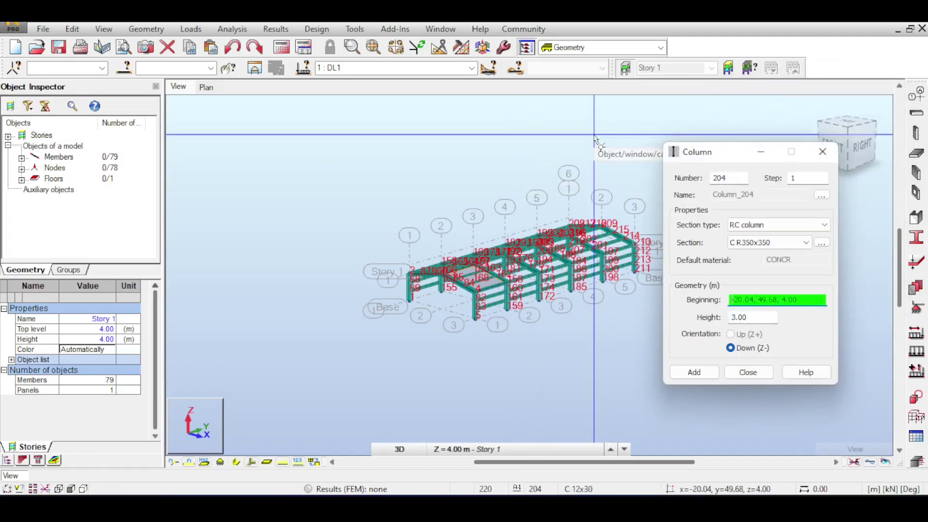
key("Escape")
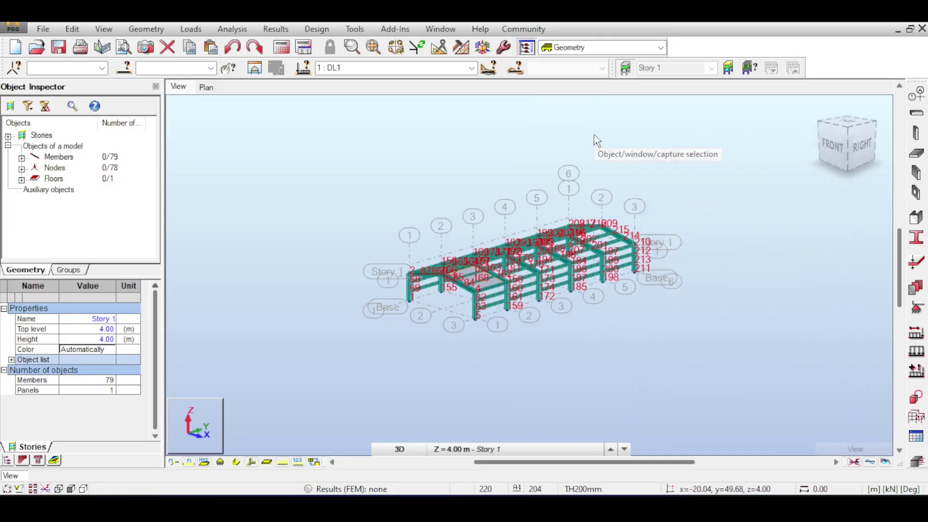
key("Escape")
key("l")
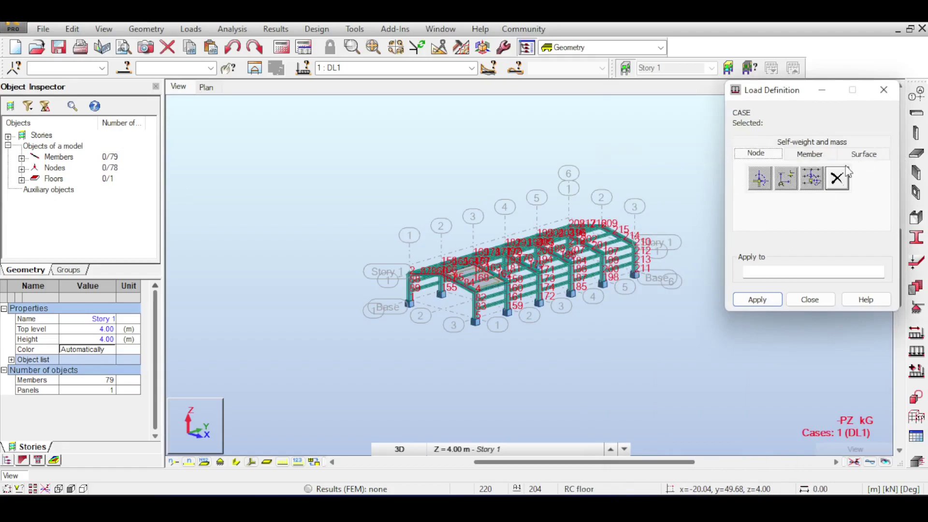
left_click(877, 92)
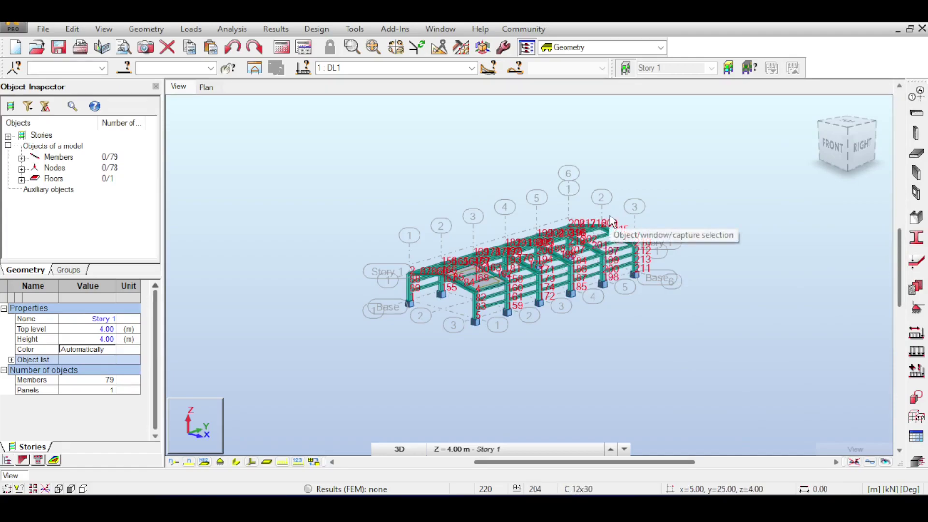
- Hide the node numbers in the 3D view of the frame structure
middle_click_drag(706, 210, 674, 196)
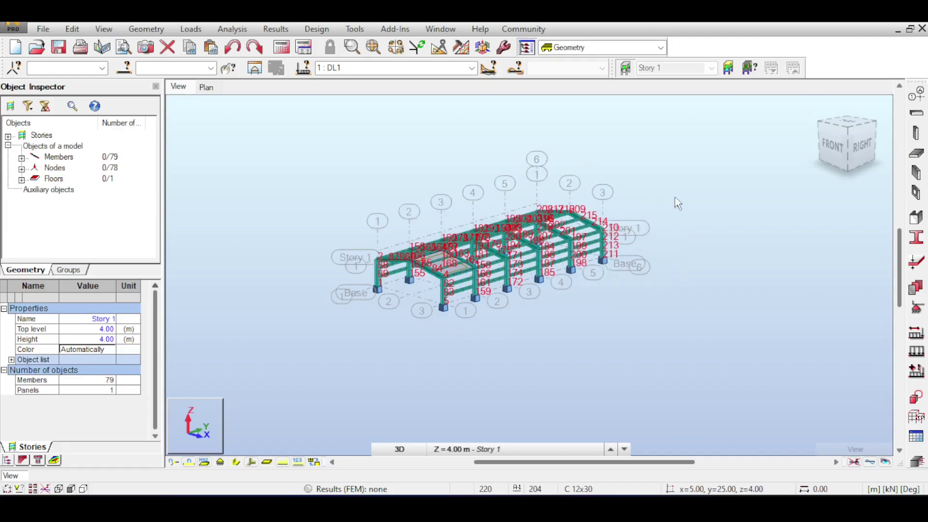
scroll(602, 232, "up", 2)
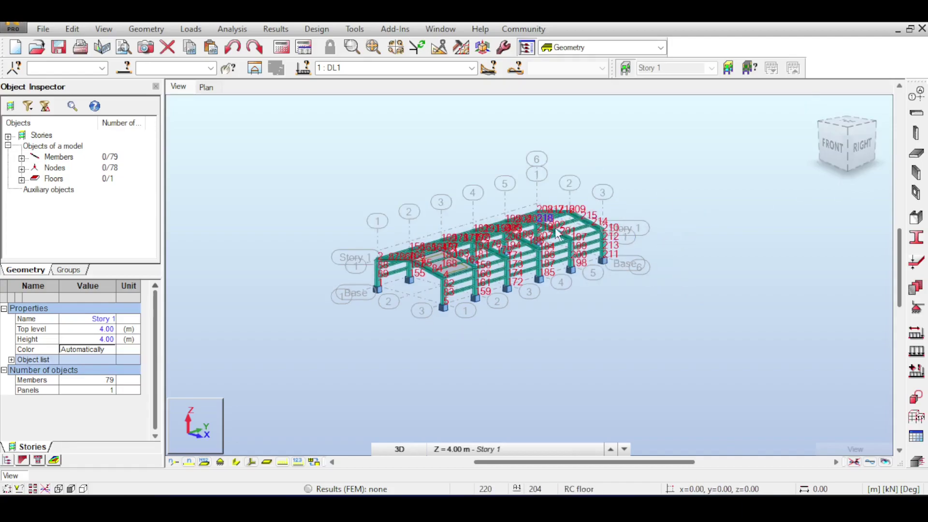
left_click(176, 462)
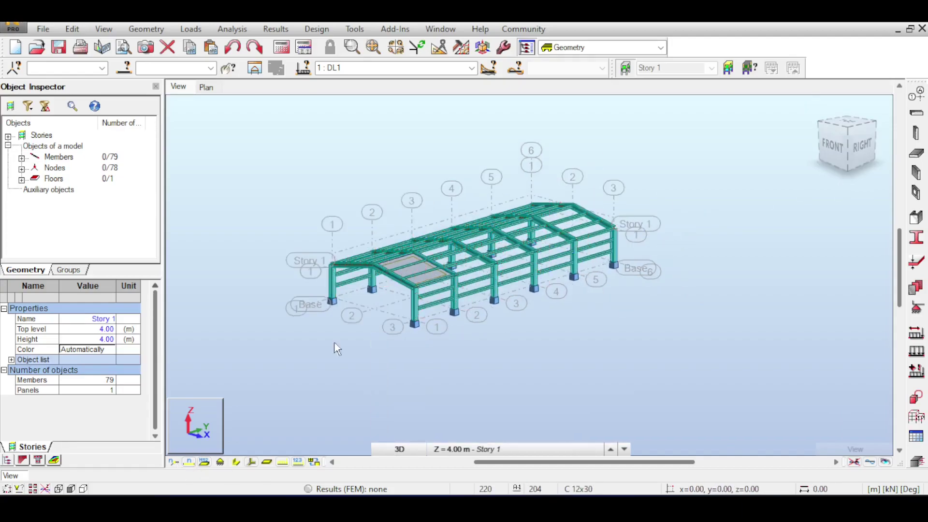
scroll(507, 237, "up", 2)
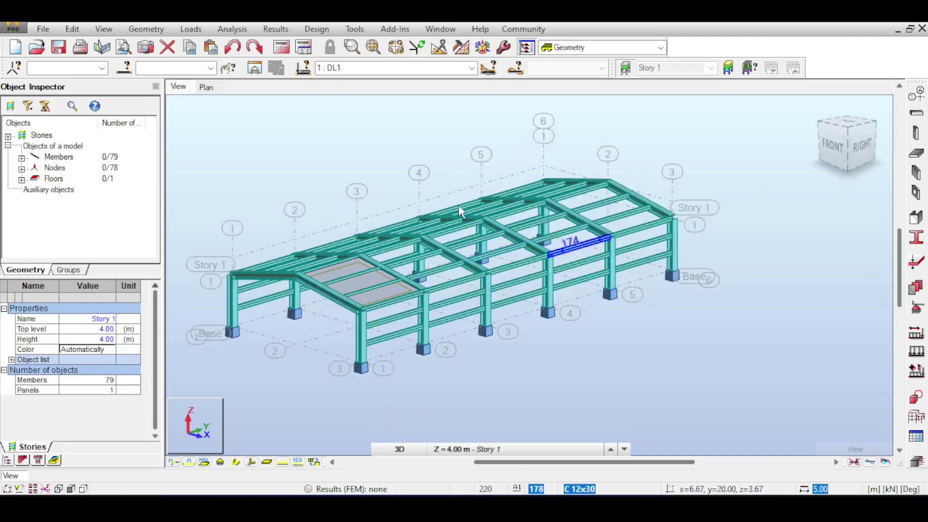
scroll(464, 217, "down", 2)
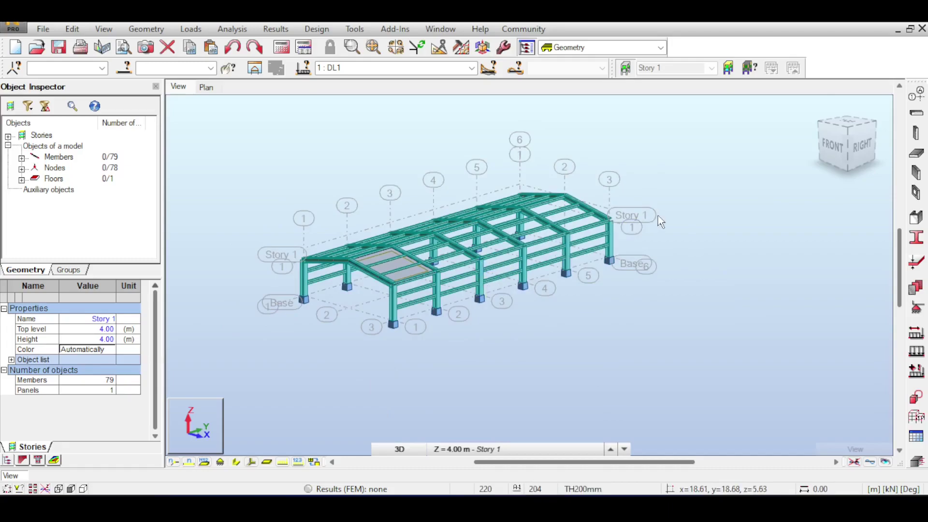
scroll(594, 227, "up", 1)
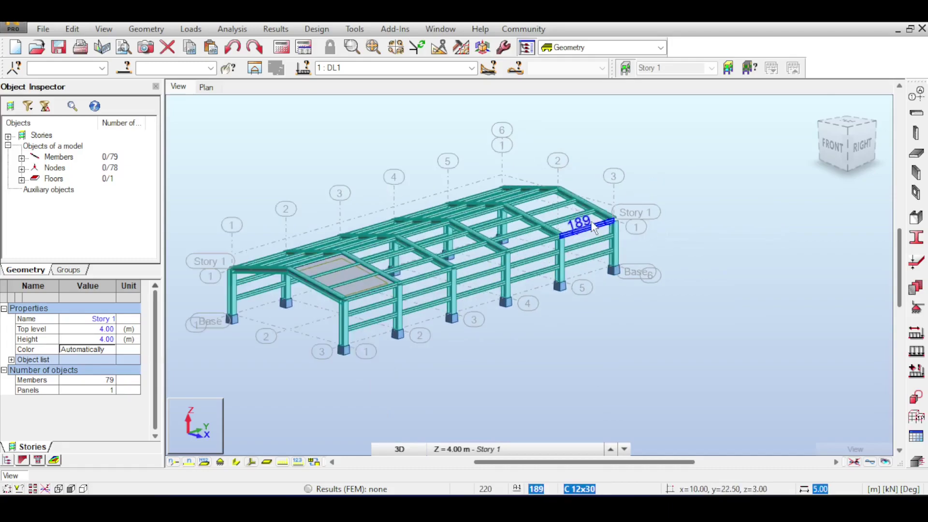
scroll(594, 230, "up", 1)
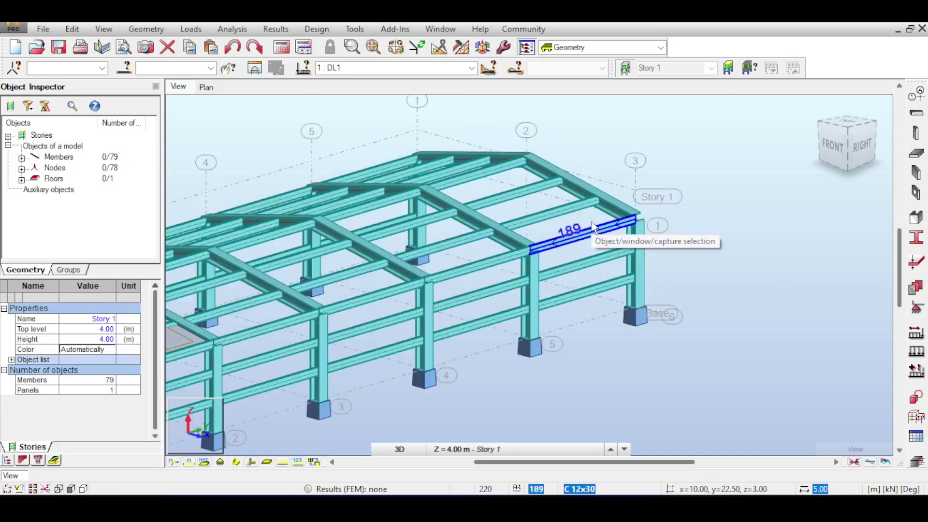
- Select all longitudinal beams in the five bays between the portal frames, working from a right-side view
left_click_drag(865, 154, 832, 146)
left_click(855, 147)
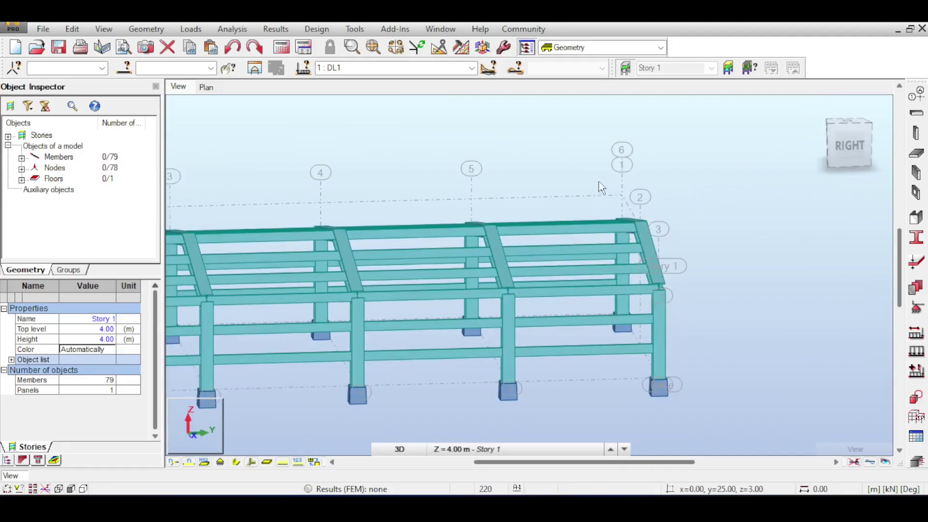
left_click_drag(599, 182, 562, 355)
scroll(582, 244, "up", 3)
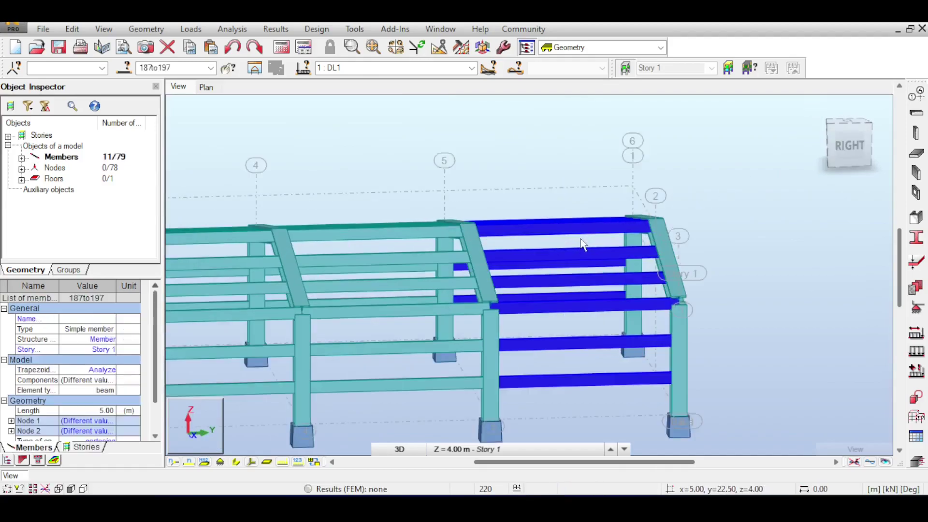
scroll(582, 244, "down", 3)
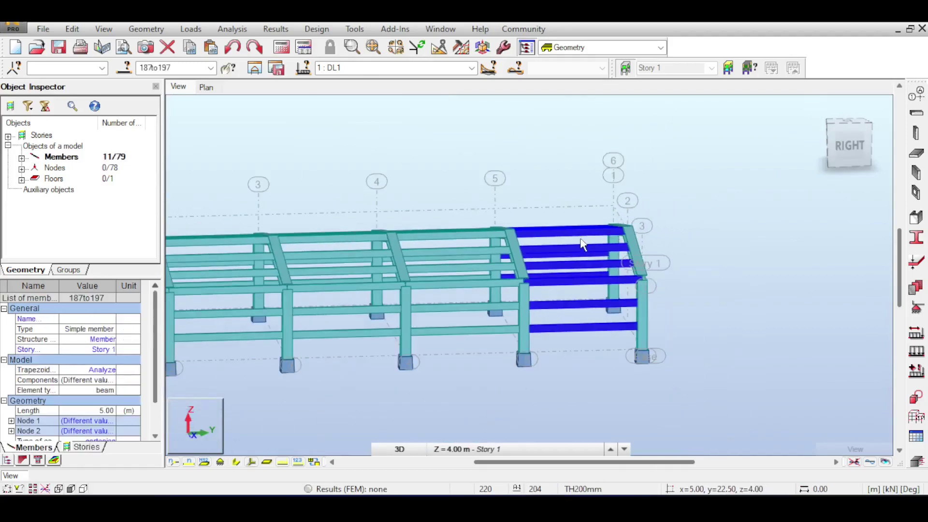
left_click(567, 187)
scroll(567, 187, "down", 2)
left_click_drag(567, 188, 558, 293)
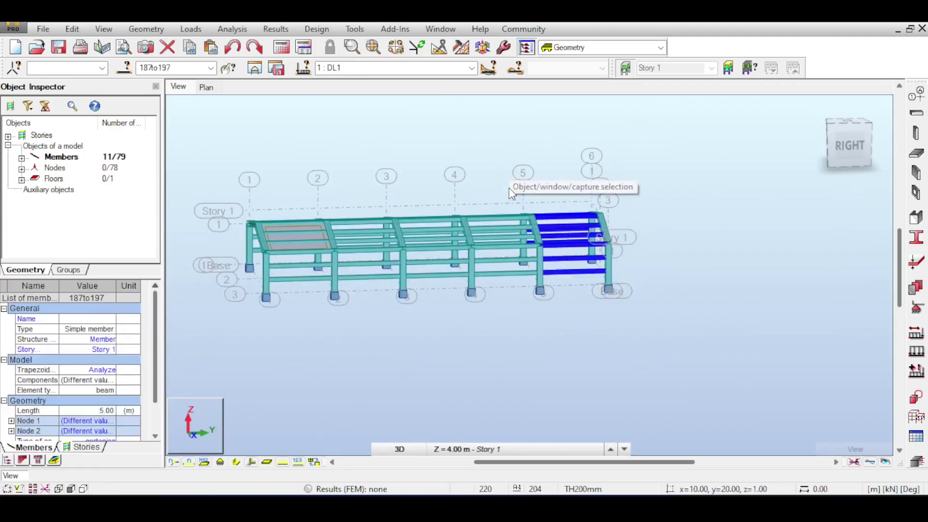
left_click_drag(511, 197, 497, 297)
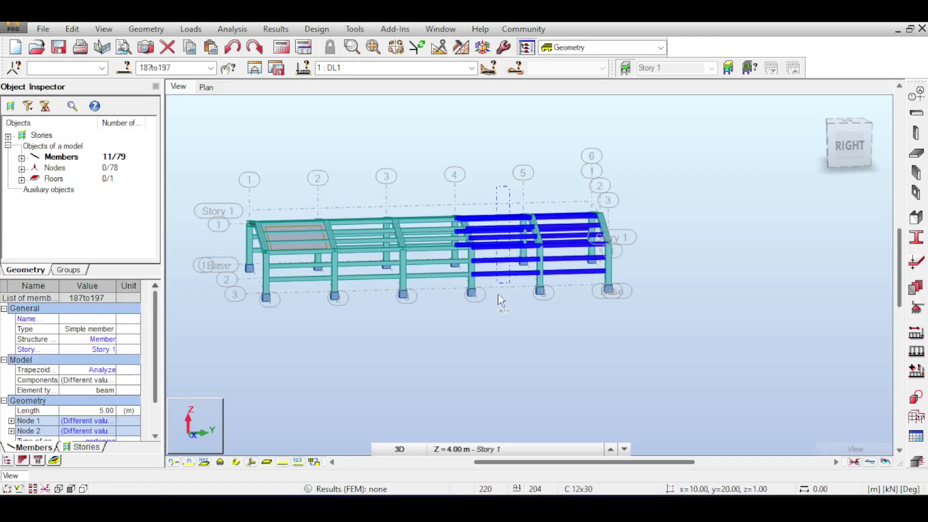
left_click_drag(435, 198, 426, 285)
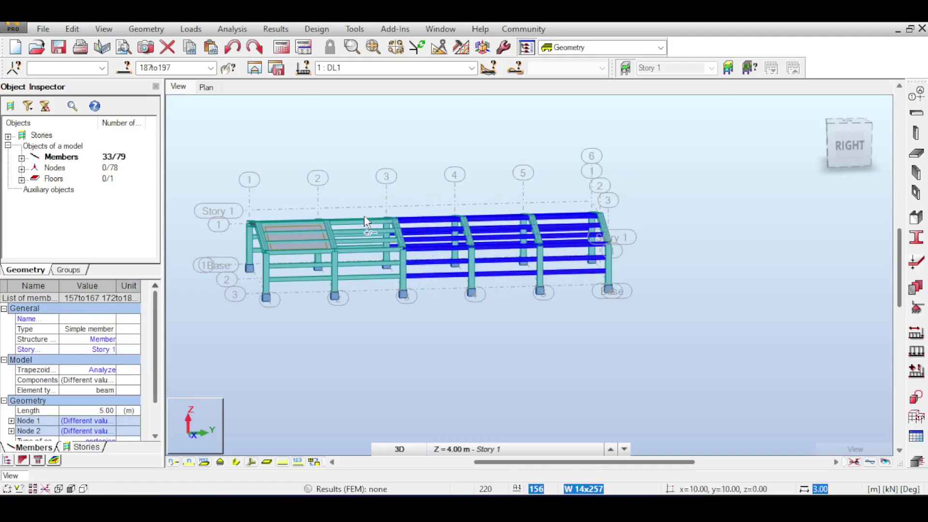
left_click_drag(364, 215, 356, 288)
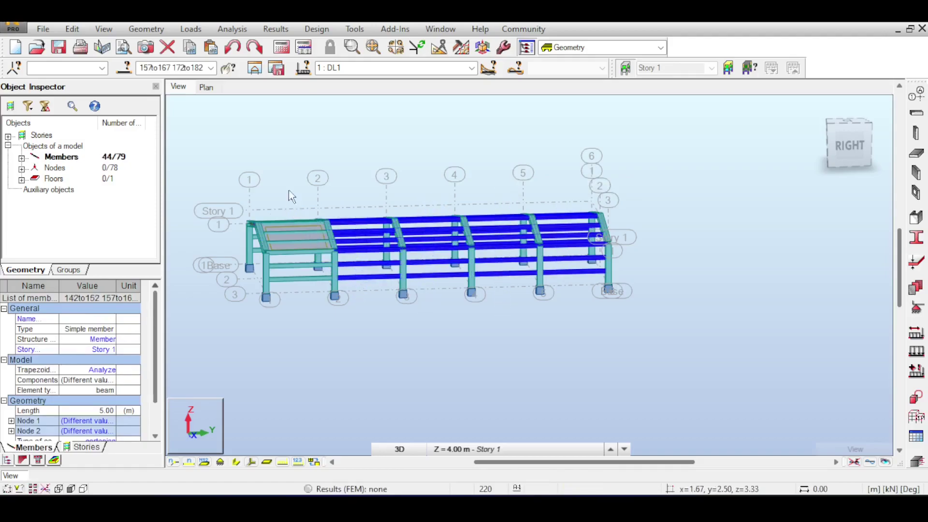
left_click_drag(291, 182, 293, 295)
- Add the steel channel C 6x8.2 from the AISC 15.0 C family to the list of available sections
left_click(915, 237)
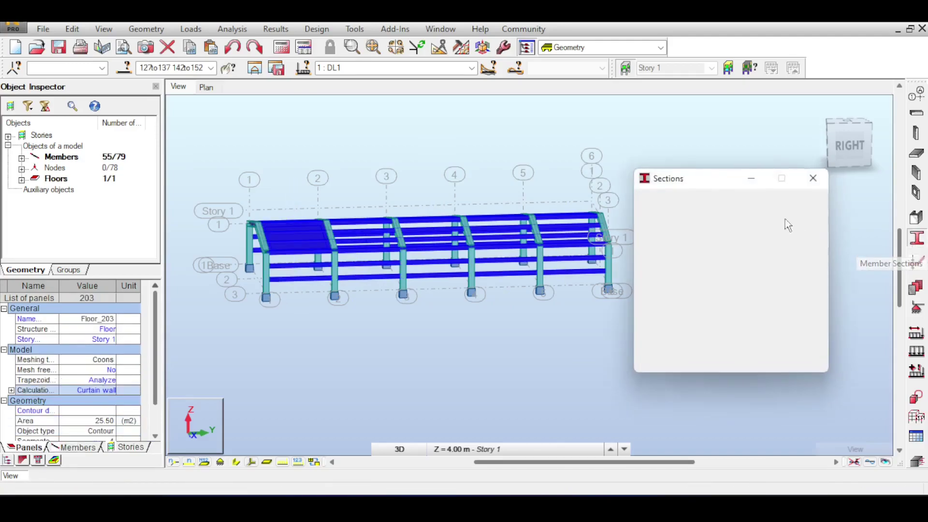
left_click(647, 198)
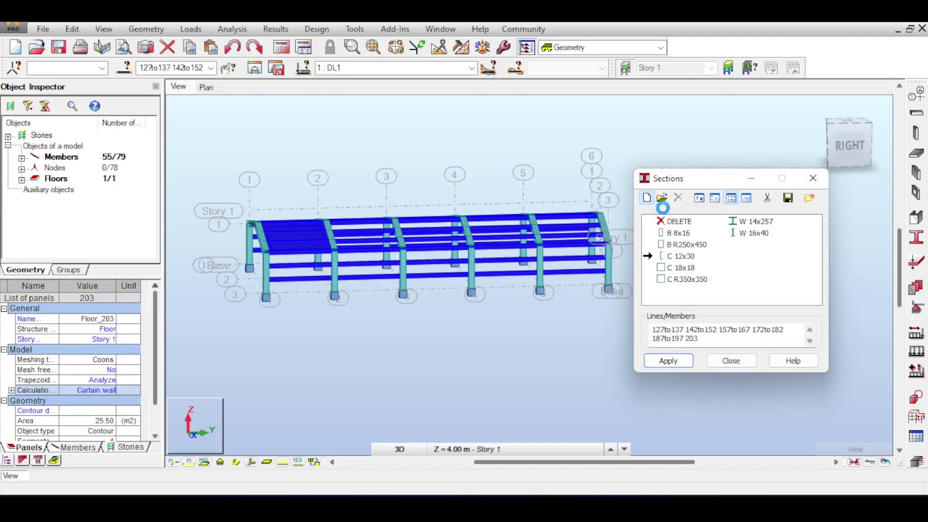
left_click_drag(712, 232, 648, 130)
left_click(786, 321)
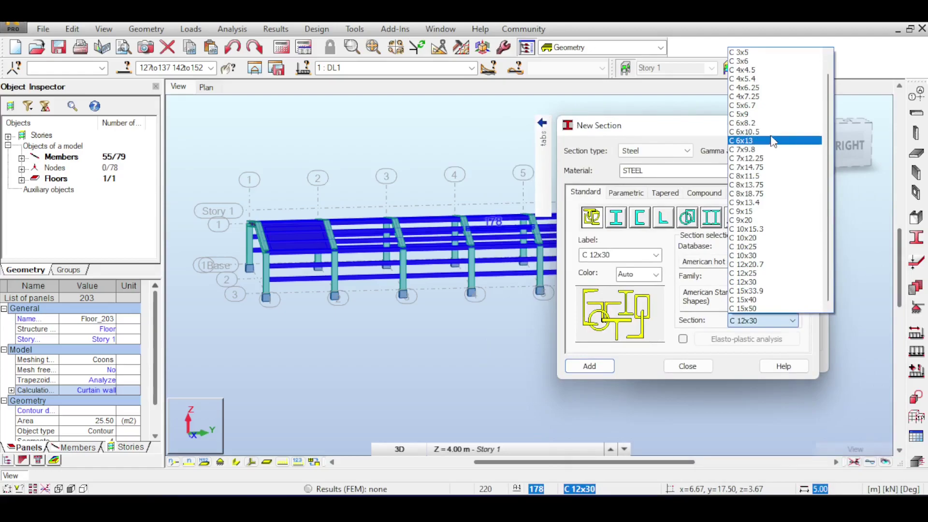
left_click(772, 125)
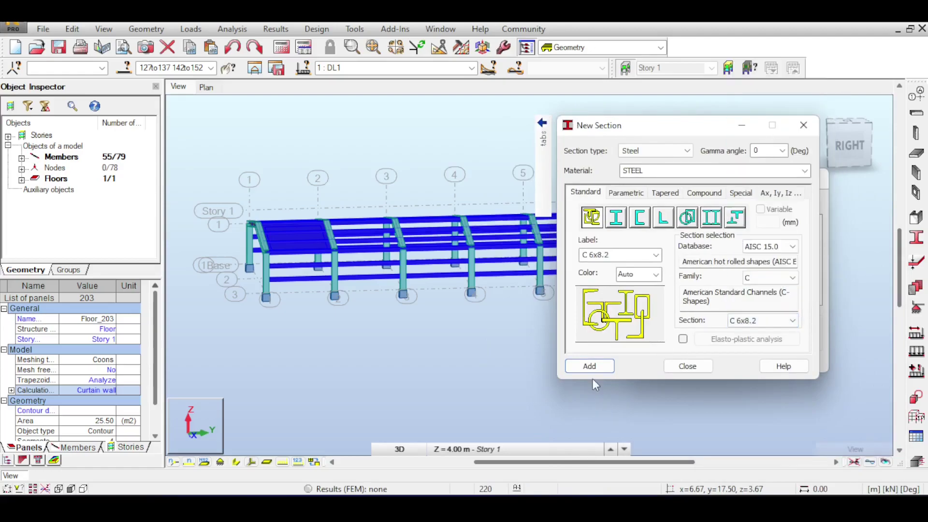
left_click(588, 366)
left_click(676, 367)
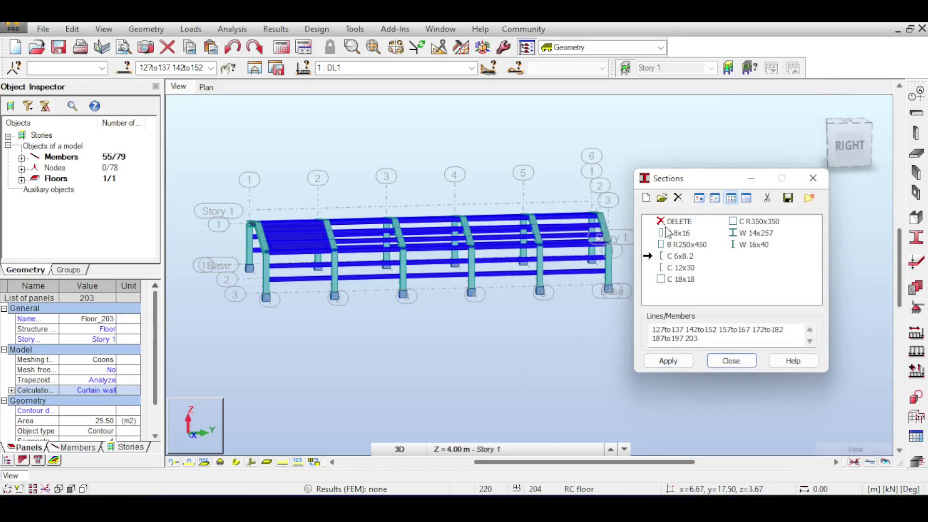
- Assign the C 6x8.2 section to the selected longitudinal beams and finish section assignment
left_click(668, 361)
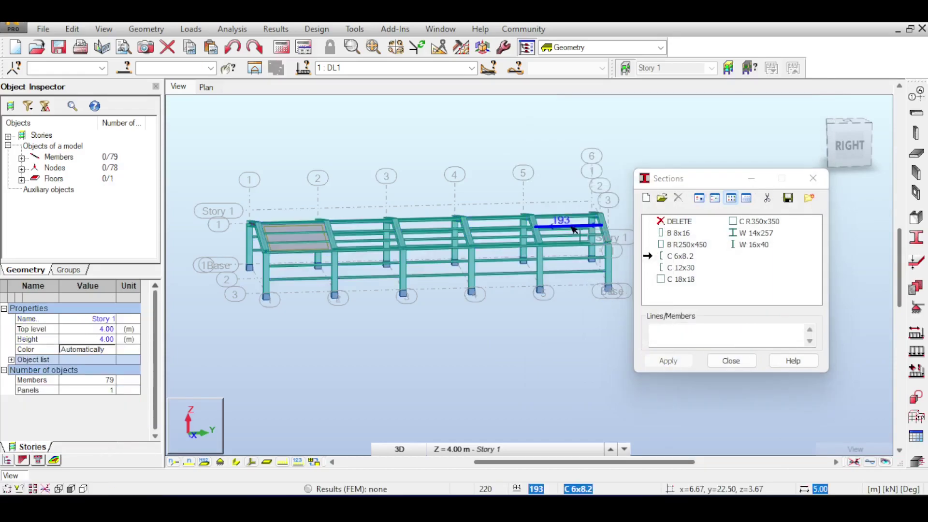
scroll(573, 230, "up", 3)
scroll(572, 227, "up", 2)
scroll(572, 228, "down", 7)
key("Escape")
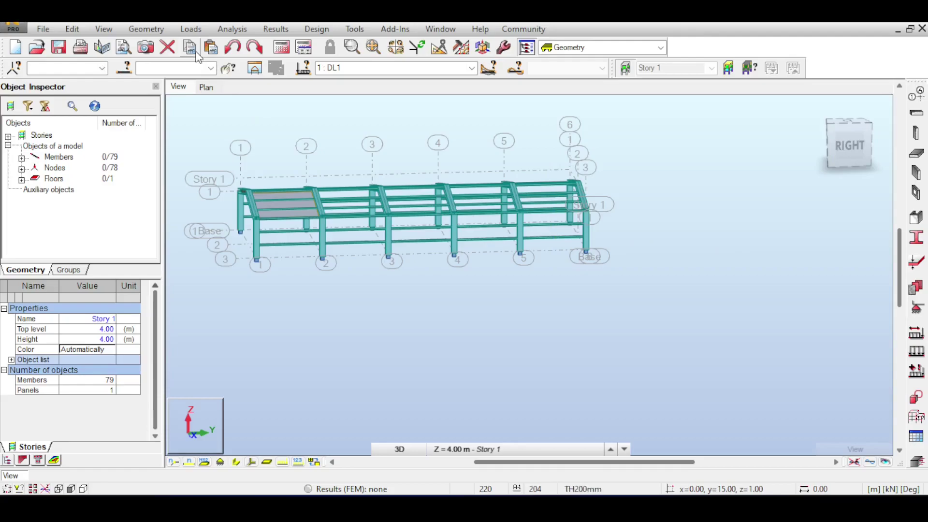
- Select the members whose geometry lies between 0 and 10 along the X, Y and Z axes
left_click(124, 68)
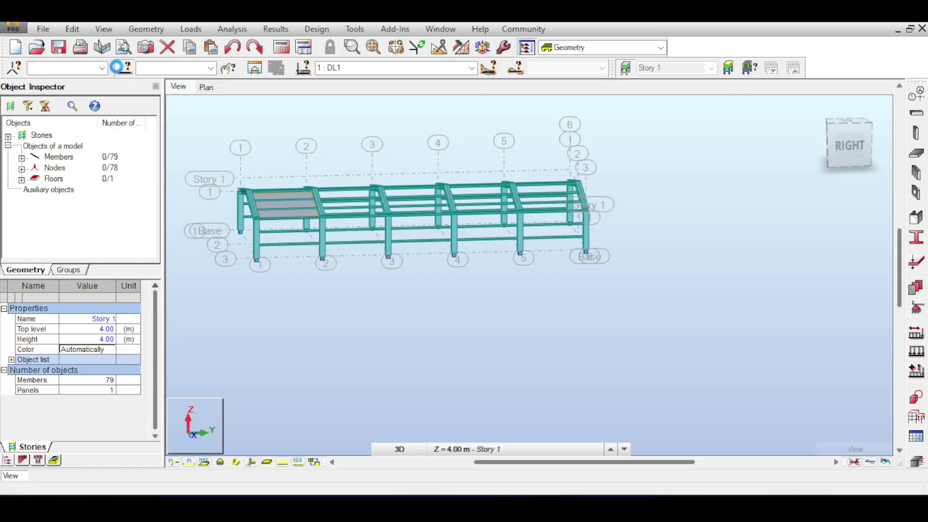
left_click_drag(755, 96, 509, 118)
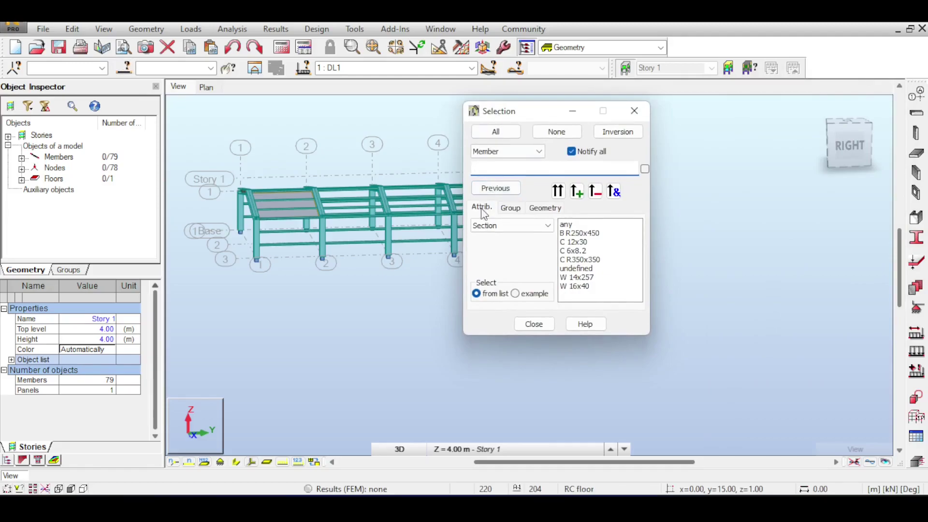
left_click(510, 207)
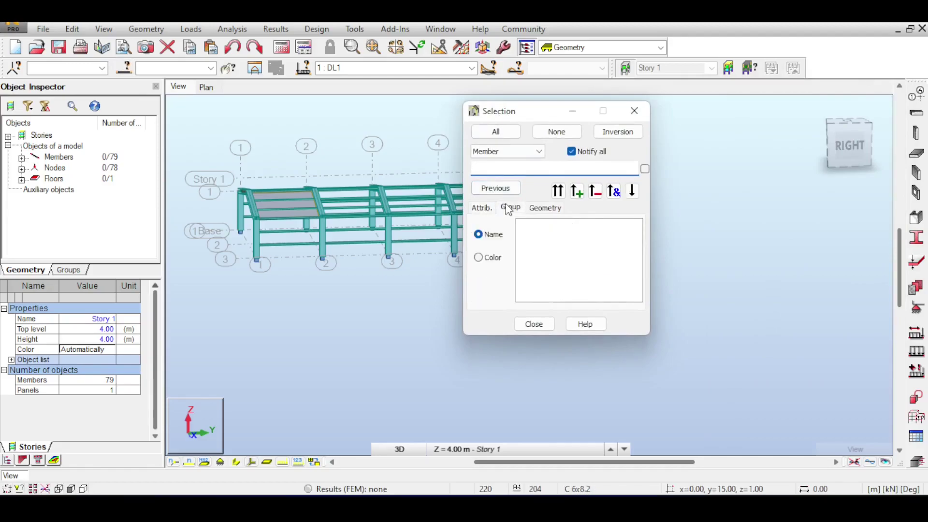
left_click(544, 207)
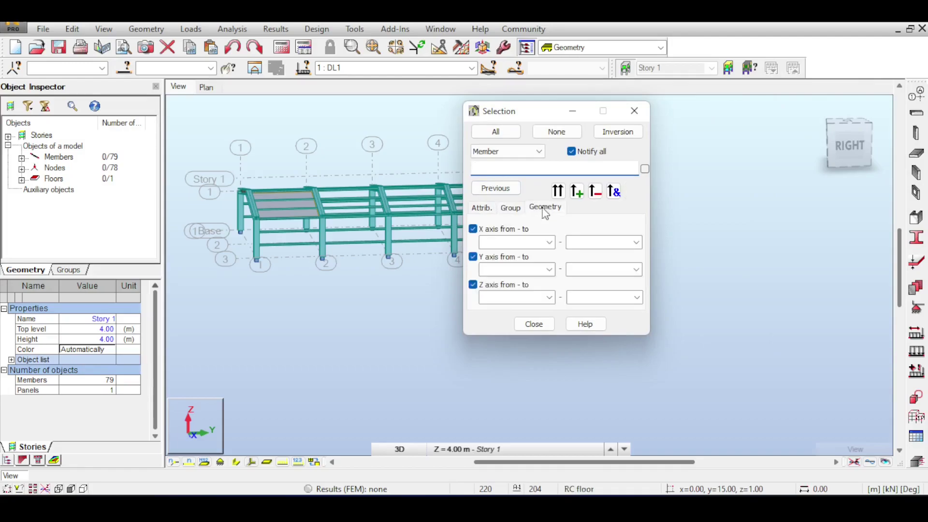
left_click(497, 243)
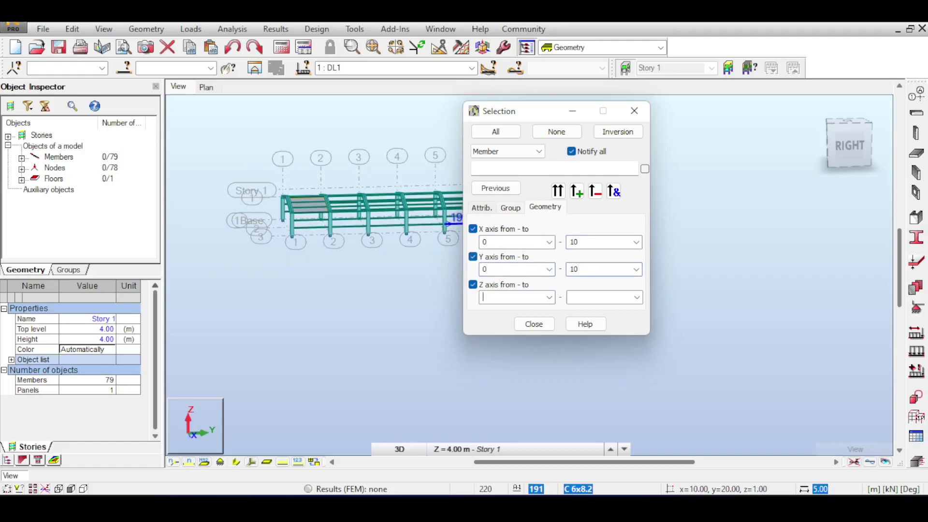
type("0")
key("Tab")
type("10")
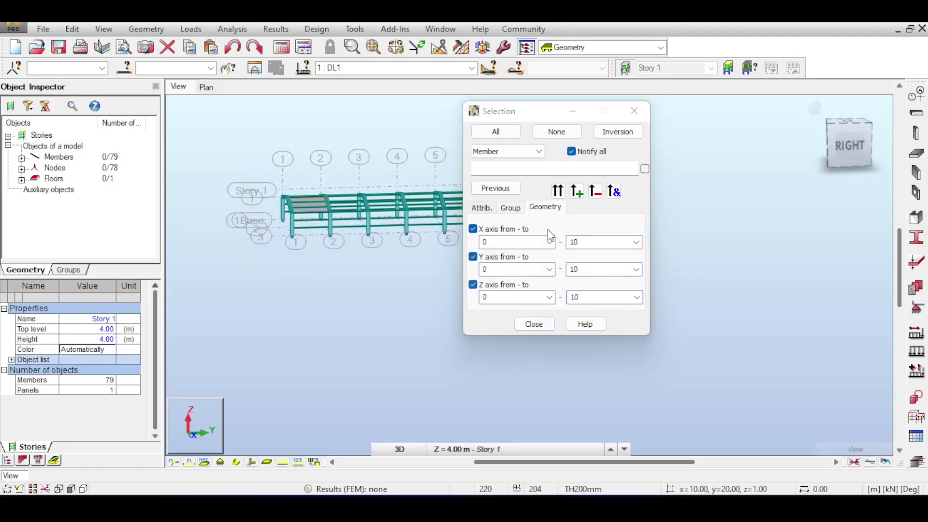
left_click(558, 191)
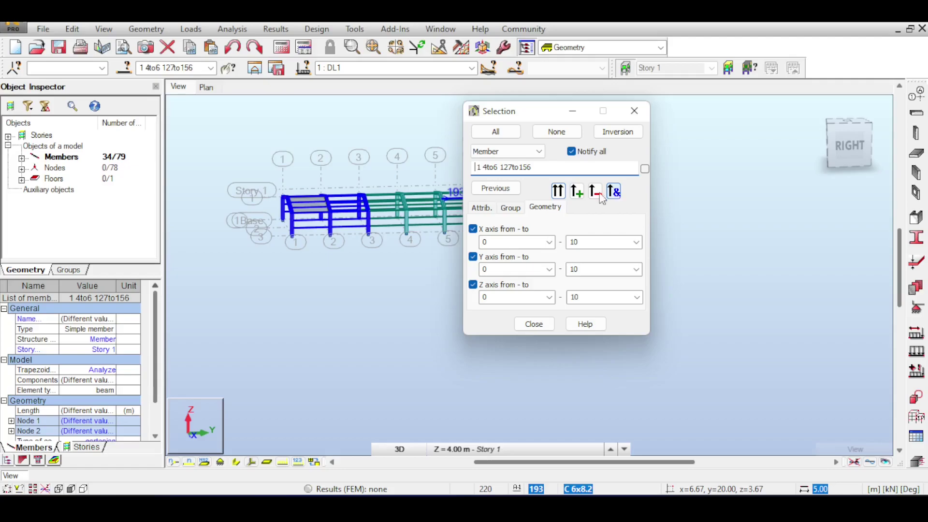
- Reselect the members within the existing X, Y and Z coordinate ranges after clearing a window selection of the first bays
scroll(351, 179, "up", 2)
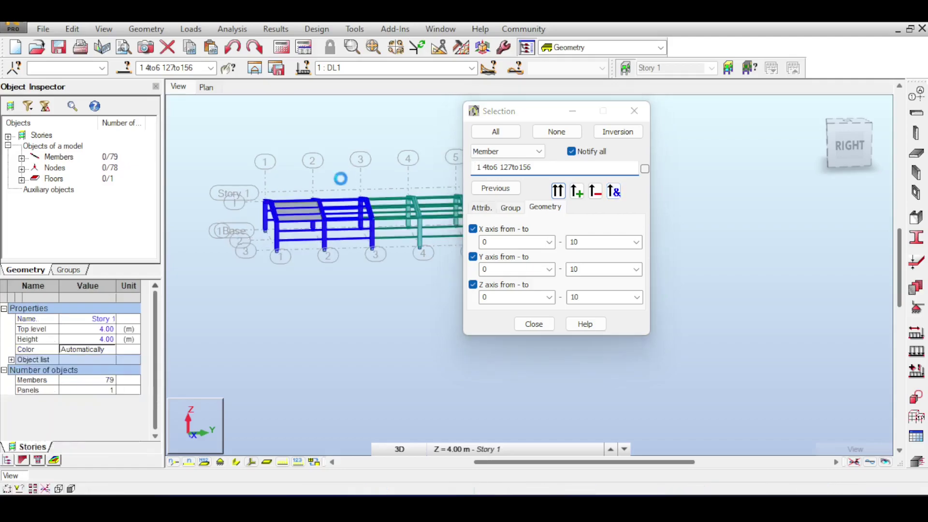
scroll(340, 178, "up", 2)
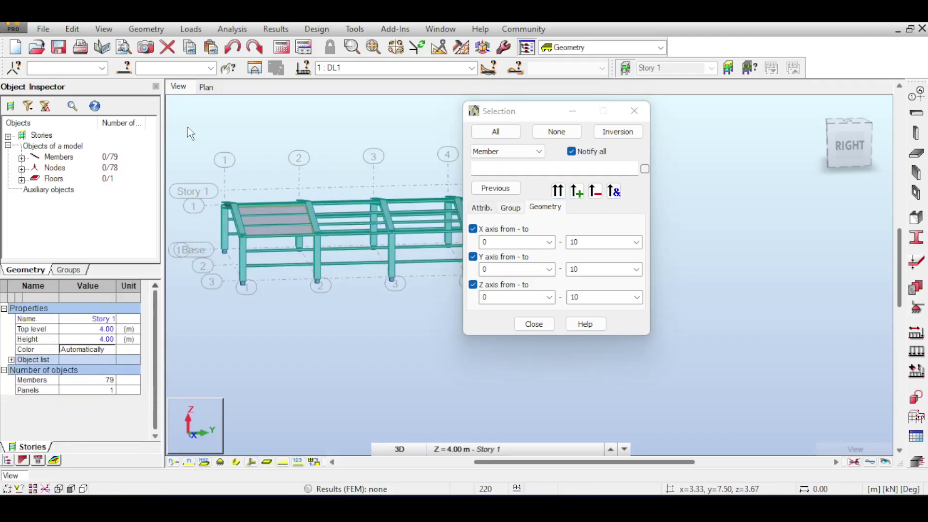
left_click_drag(188, 127, 402, 319)
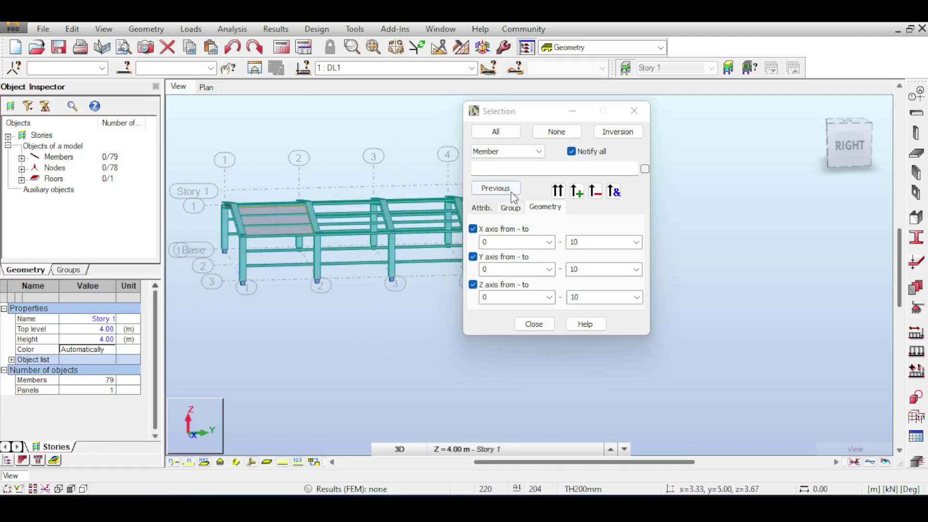
left_click(557, 196)
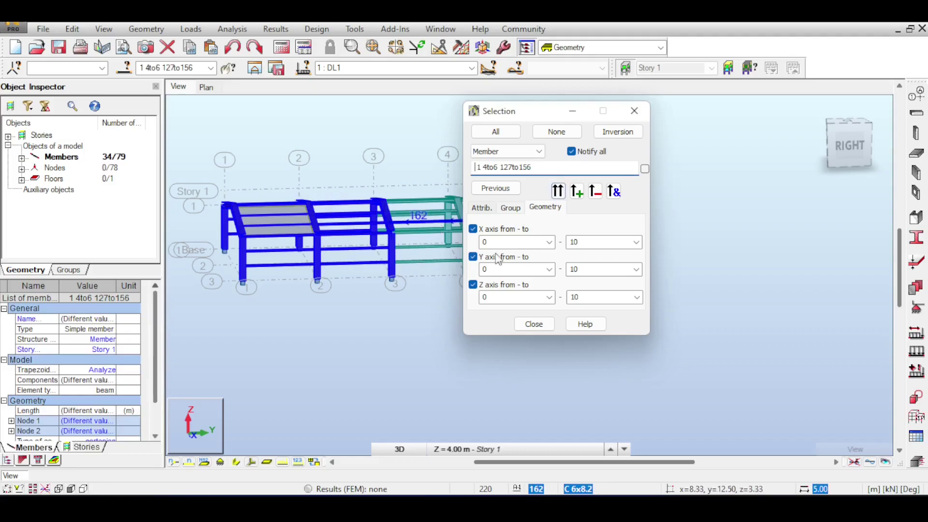
- Narrow the current member selection to only those that have the C 6x8.2 section
left_click(483, 209)
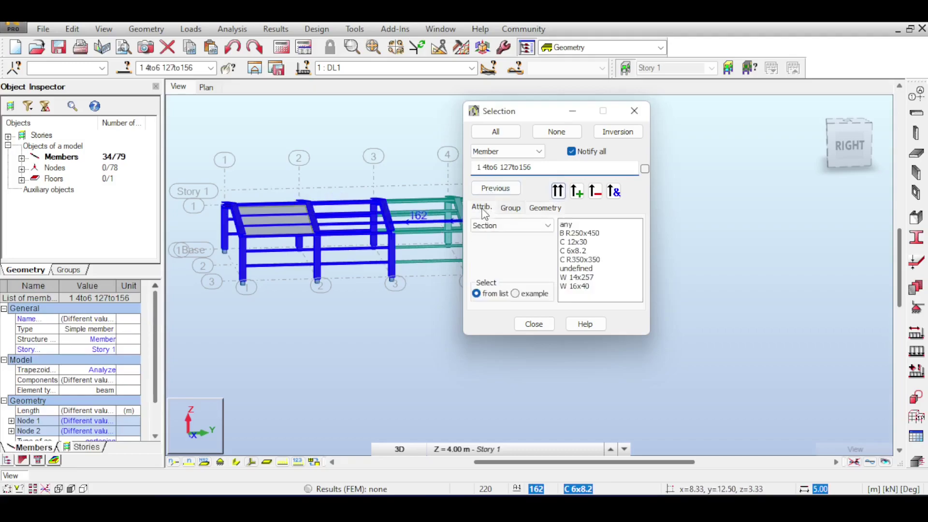
left_click(580, 251)
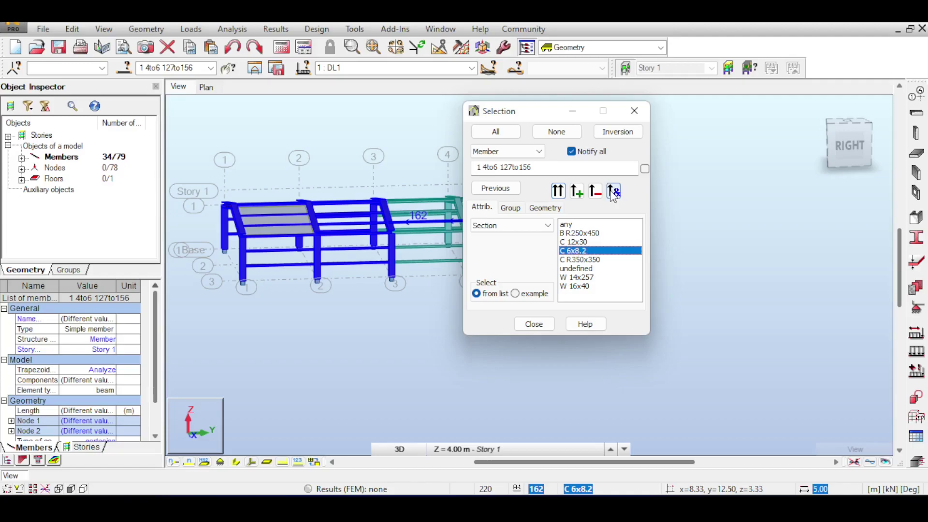
left_click(545, 209)
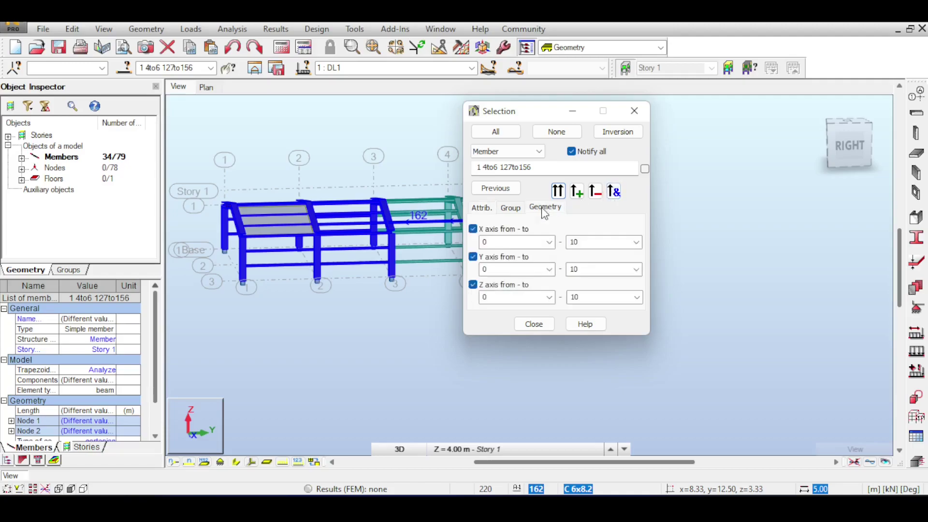
left_click(482, 208)
left_click(614, 191)
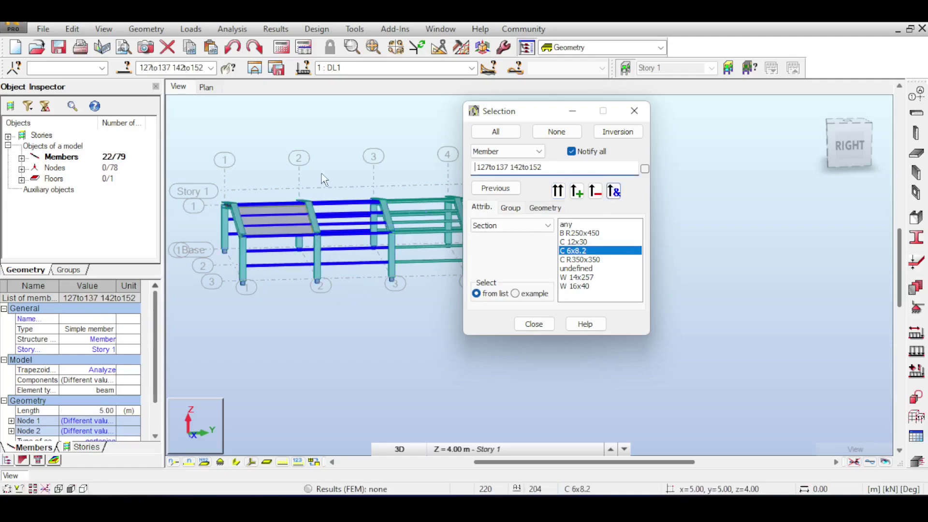
- Window-select the first two bays, from gridline 1 to gridline 3, and clear that selection
scroll(325, 179, "down", 3)
left_click(324, 179)
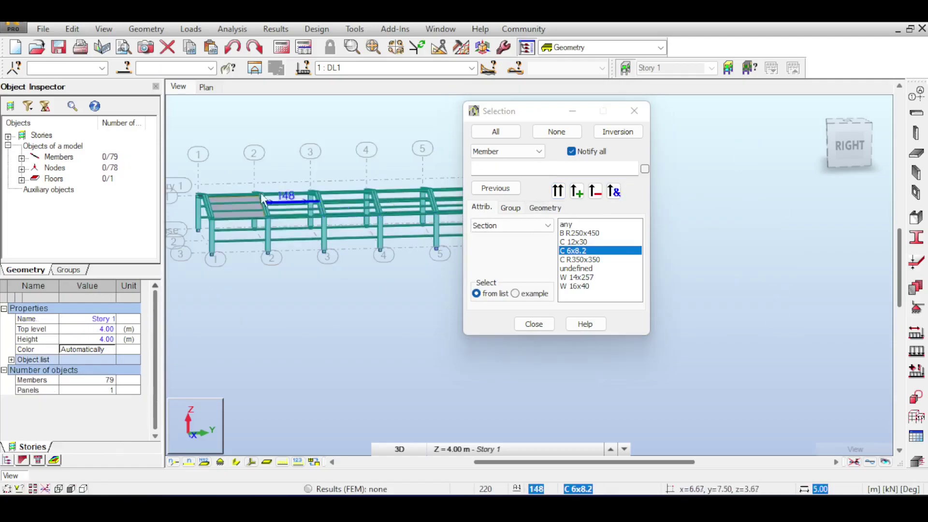
left_click_drag(190, 159, 334, 302)
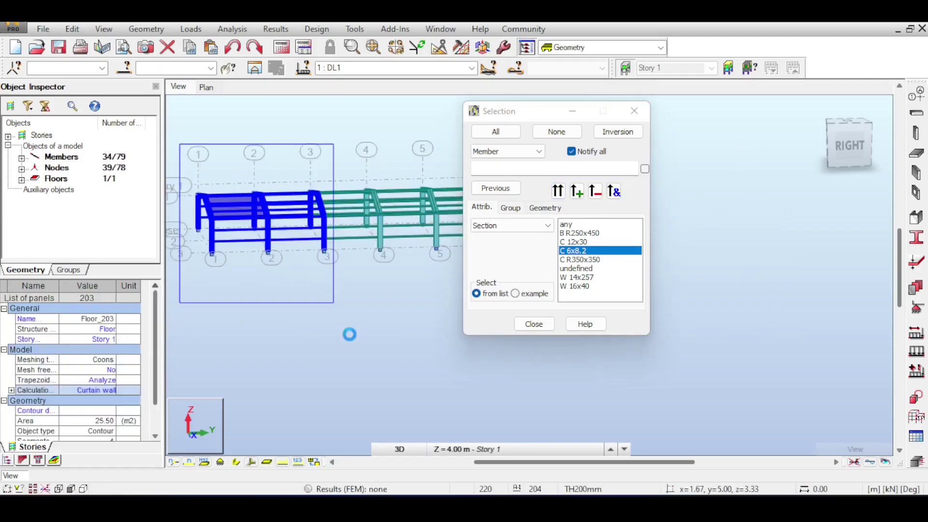
left_click(351, 331)
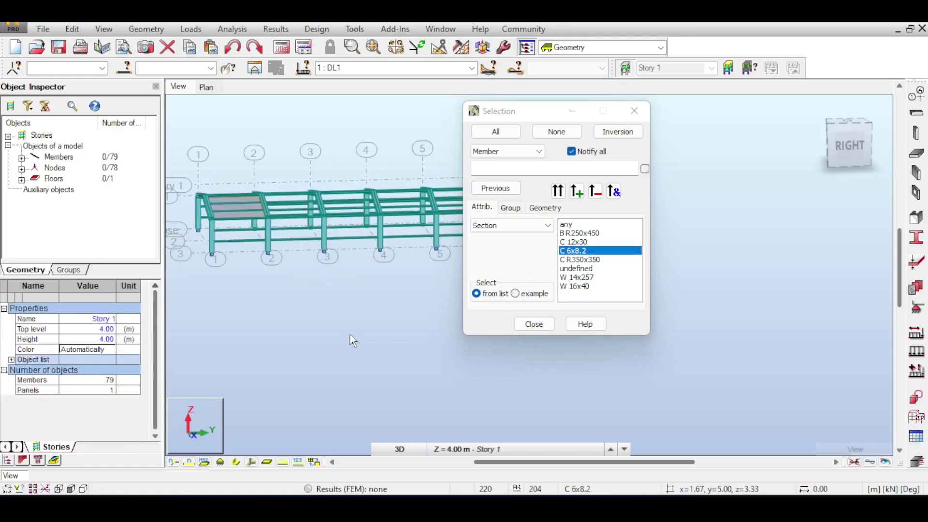
- Select every member in the whole structure that has the C 6x8.2 section
left_click(559, 191)
scroll(410, 124, "down", 3)
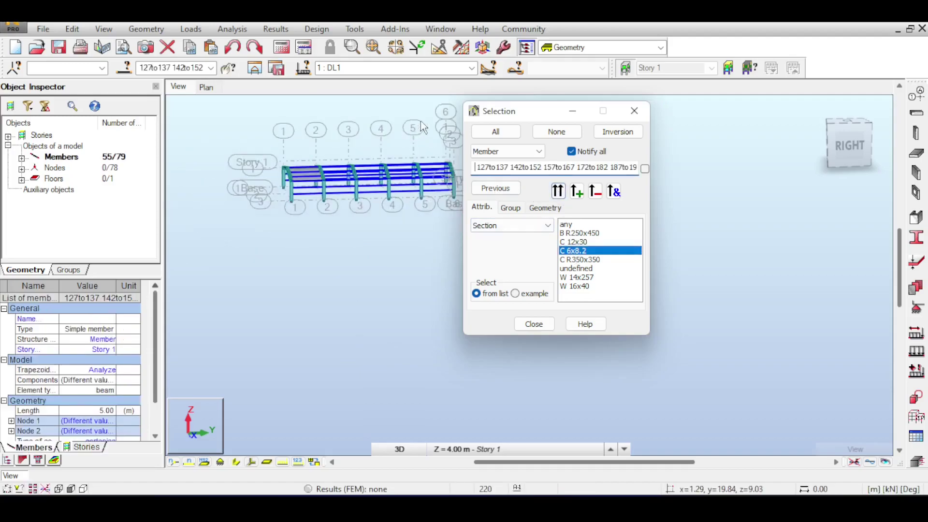
middle_click_drag(420, 120, 391, 168)
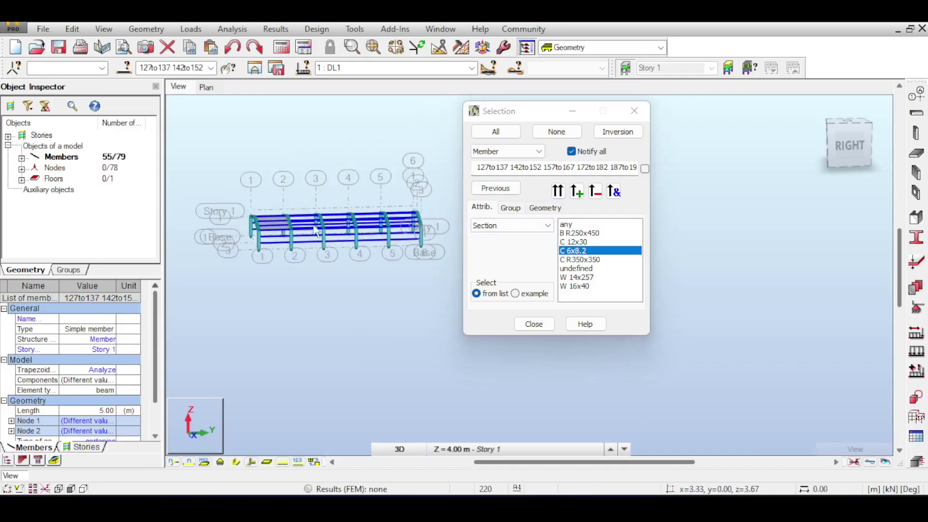
- Clear the member selection, check the group-based selection criteria and close the Selection dialog
left_click(916, 237)
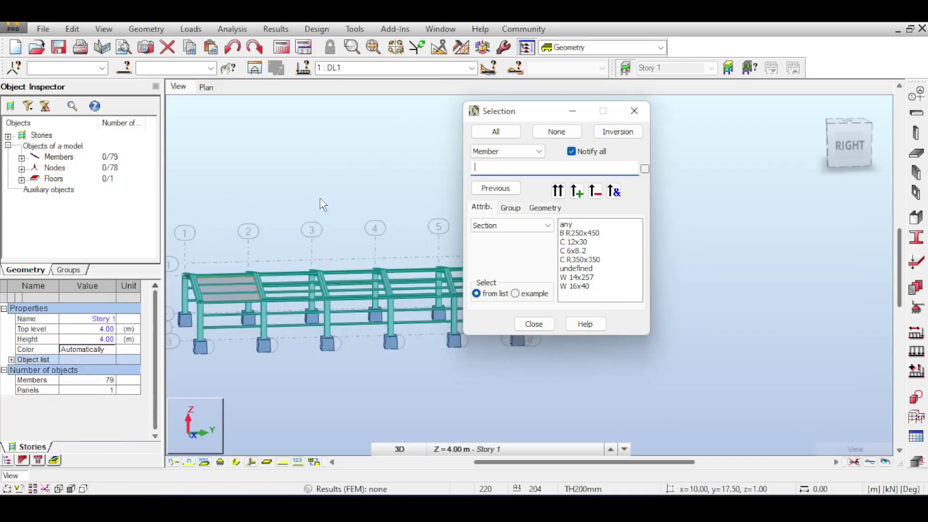
middle_click_drag(320, 198, 344, 191)
scroll(347, 196, "down", 2)
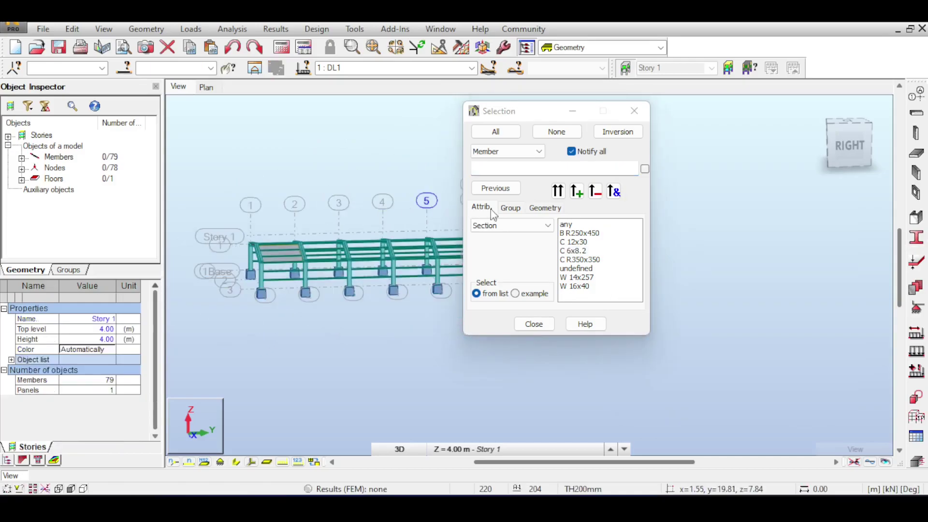
left_click(511, 208)
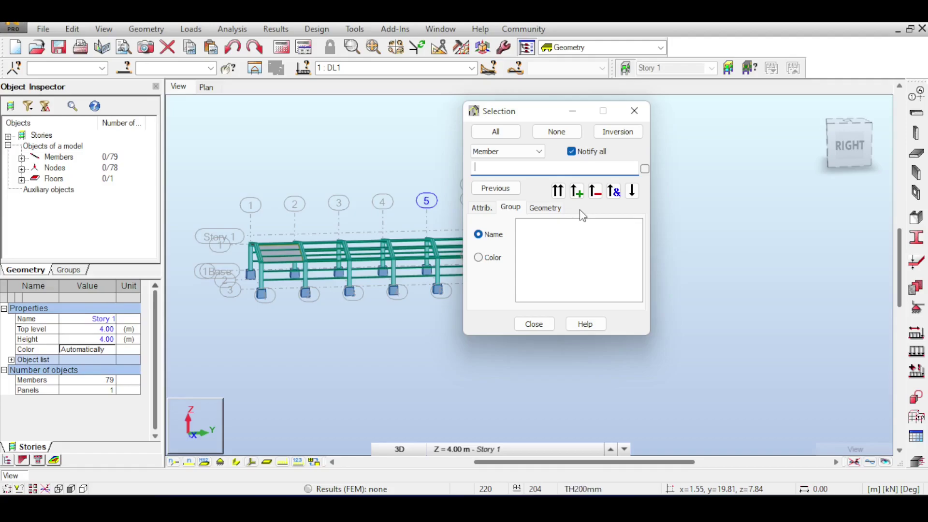
left_click(634, 111)
scroll(430, 195, "down", 2)
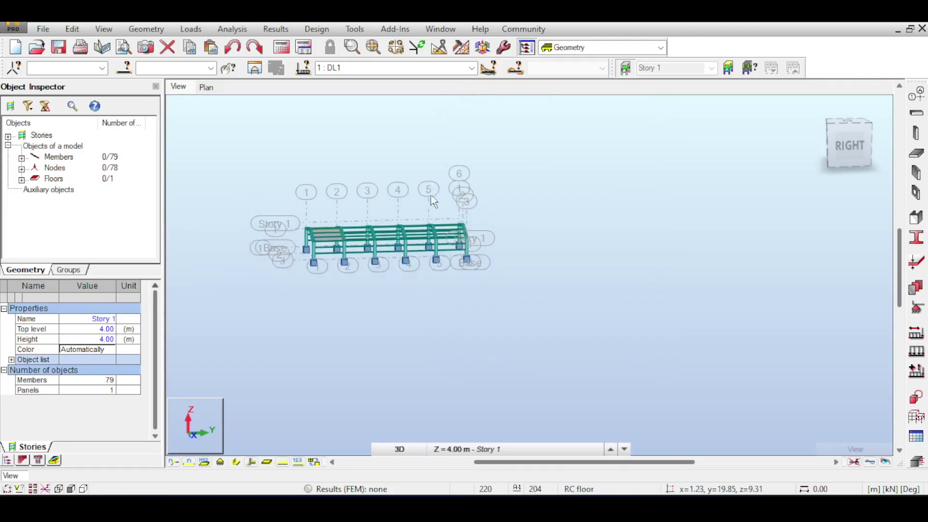
middle_click_drag(407, 180, 420, 181)
scroll(425, 227, "up", 2)
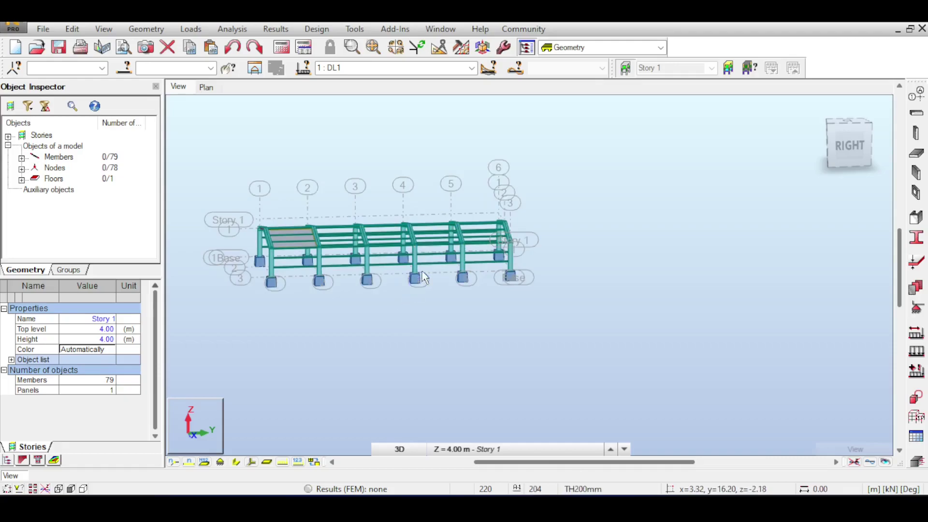
- Window-select the column base nodes together with the lowest longitudinal beams, working from the right-side view
left_click(852, 147)
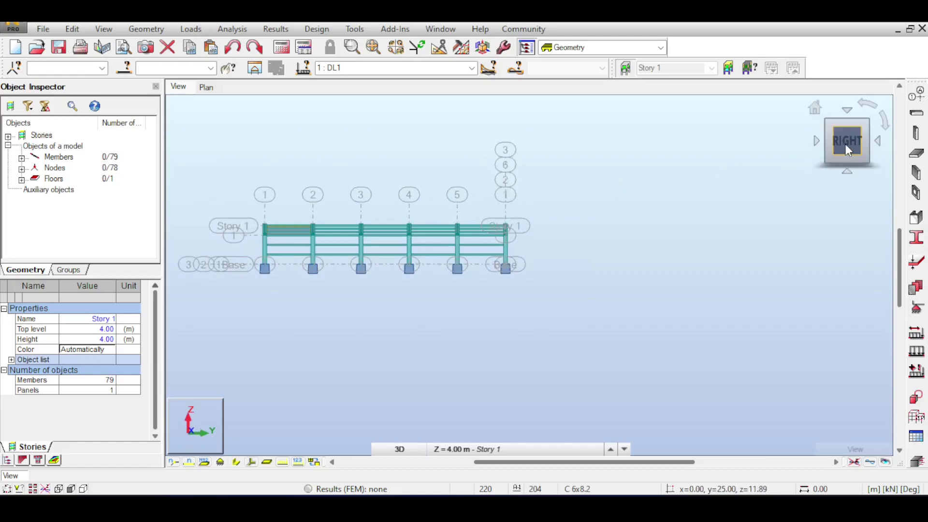
left_click_drag(226, 254, 531, 296)
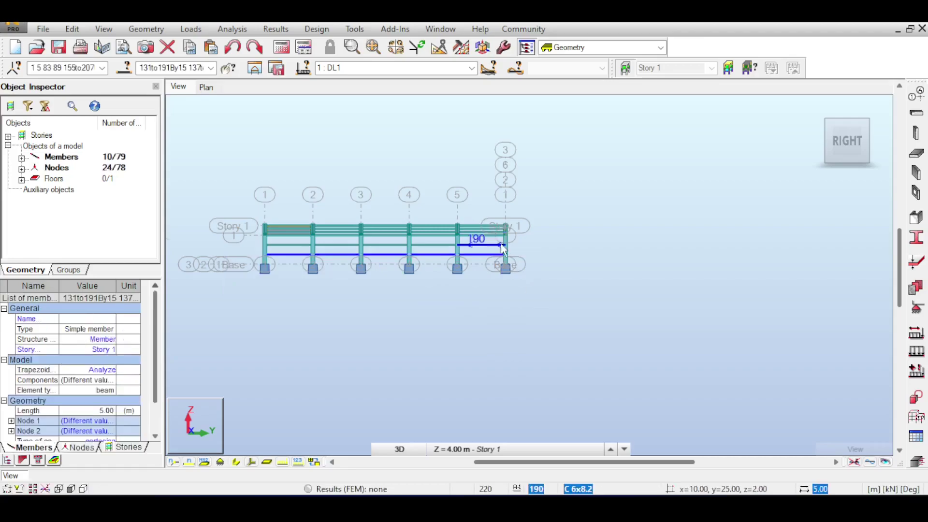
scroll(526, 285, "up", 5)
scroll(526, 310, "down", 5)
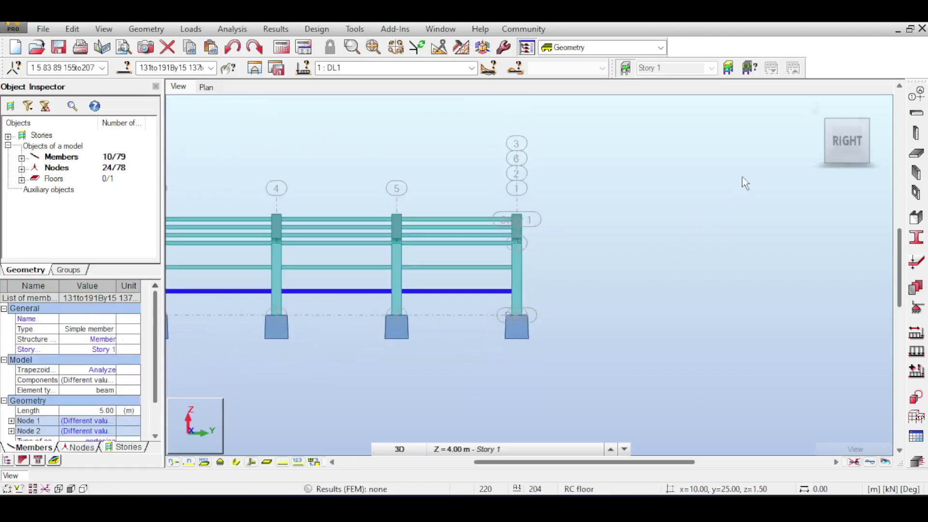
left_click(821, 111)
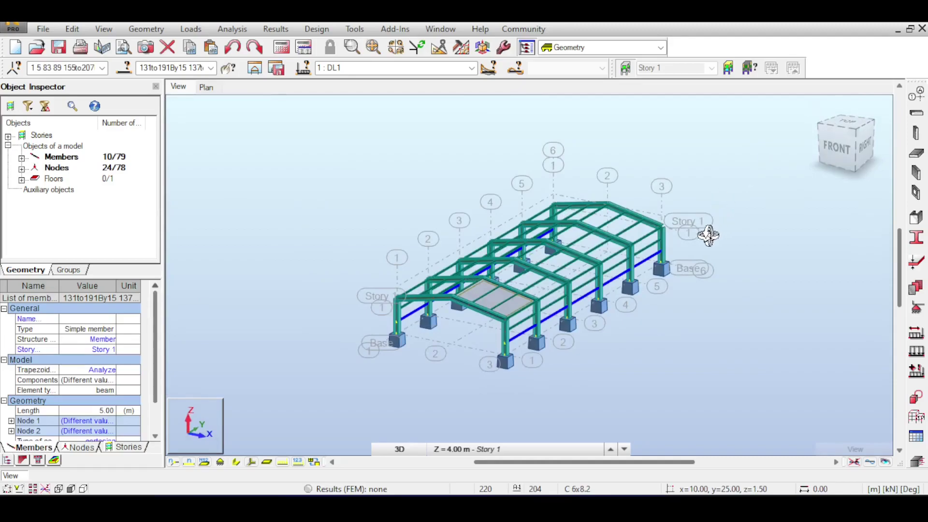
- Try to assign Pinned nodal supports to the selected base and lowest-beam nodes
left_click(916, 307)
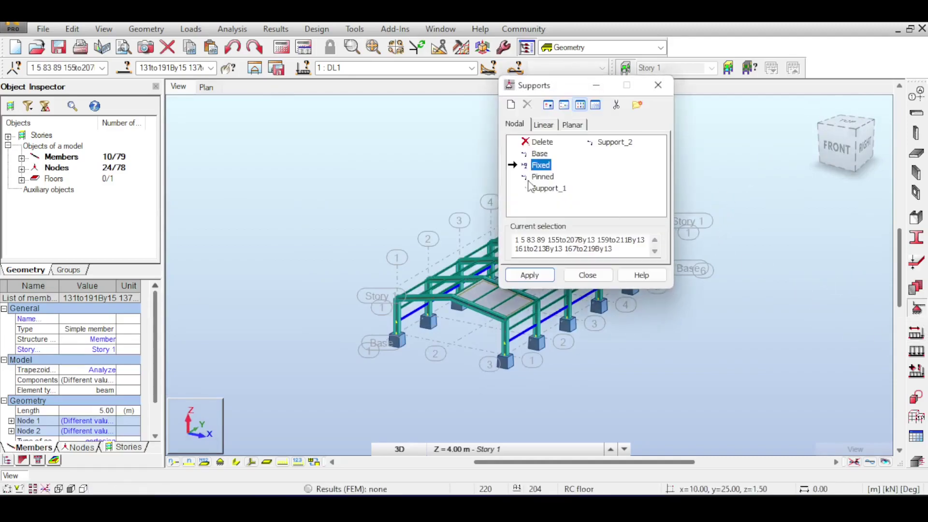
left_click(538, 176)
left_click(529, 275)
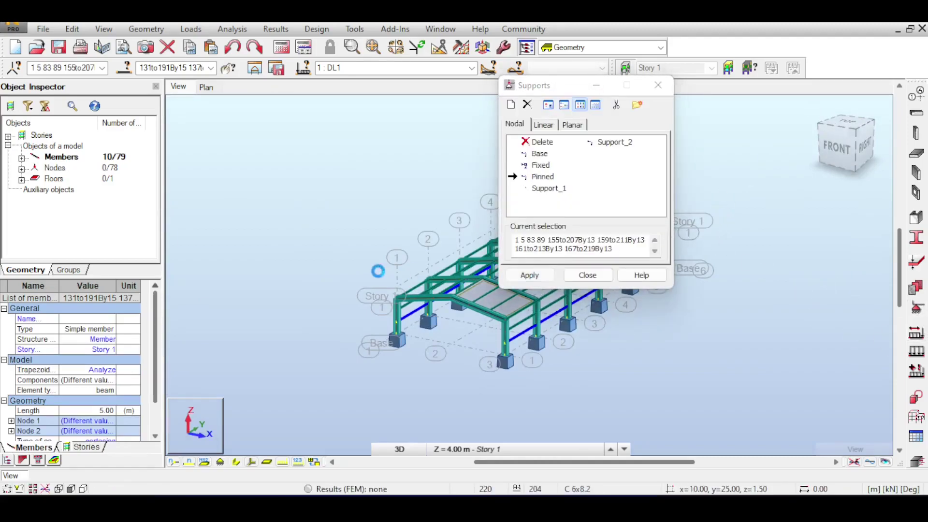
scroll(420, 336, "up", 5)
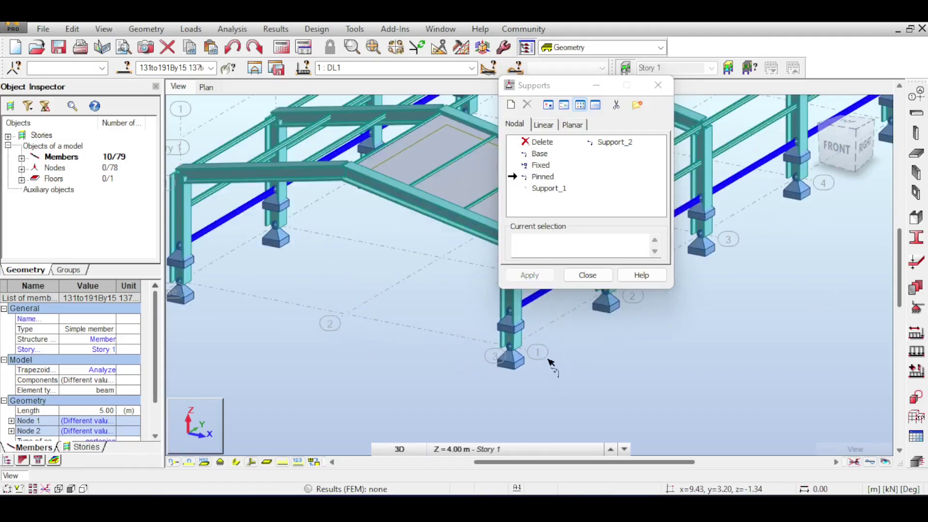
scroll(532, 343, "down", 5)
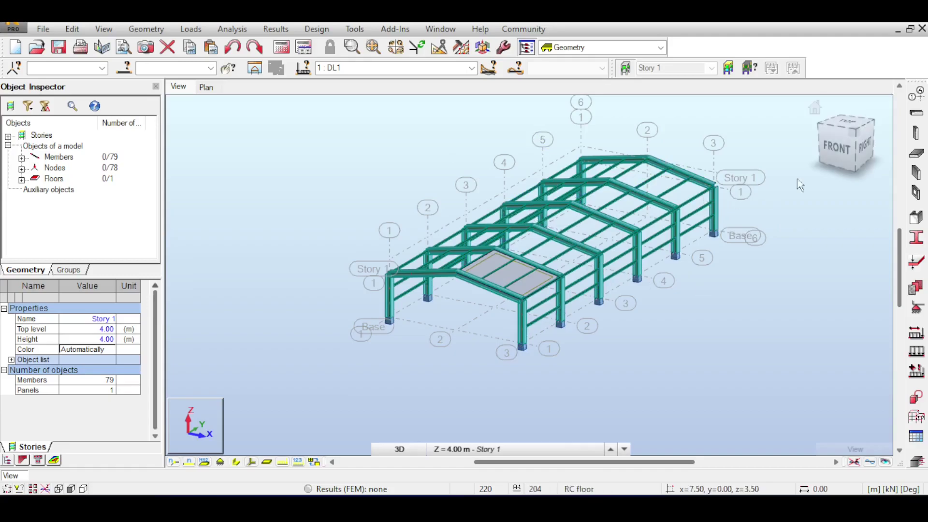
- Open the node Selection dialog and examine its geometry-based criteria for the X, Y and Z axes
left_click(851, 142)
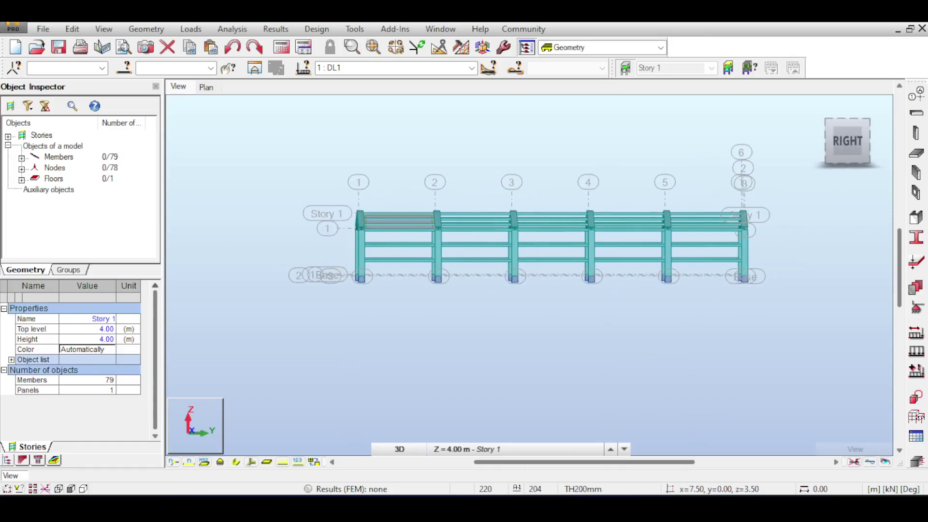
scroll(733, 160, "down", 1)
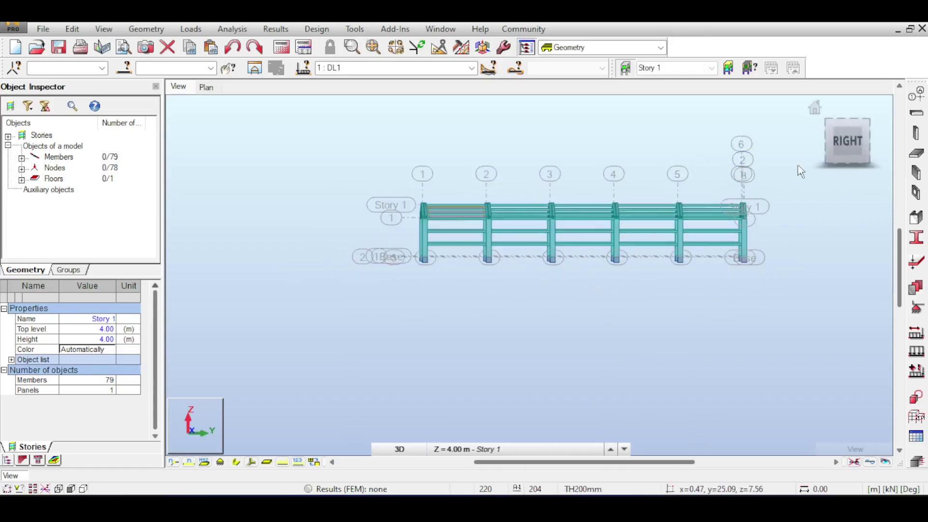
left_click(842, 130)
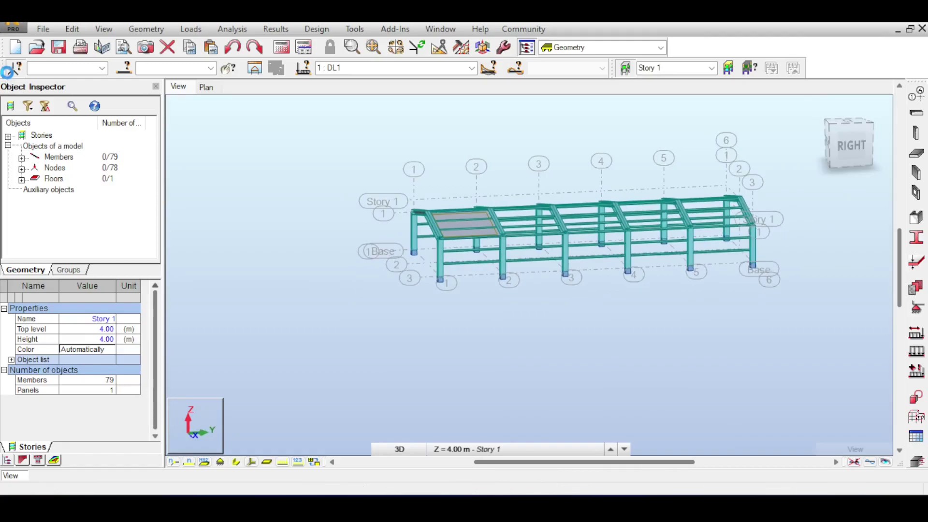
left_click(14, 68)
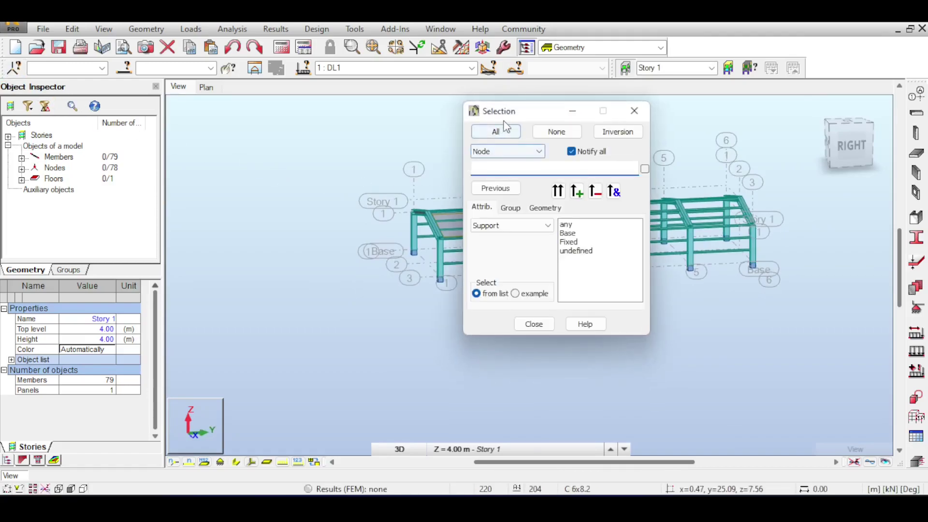
left_click_drag(504, 121, 468, 129)
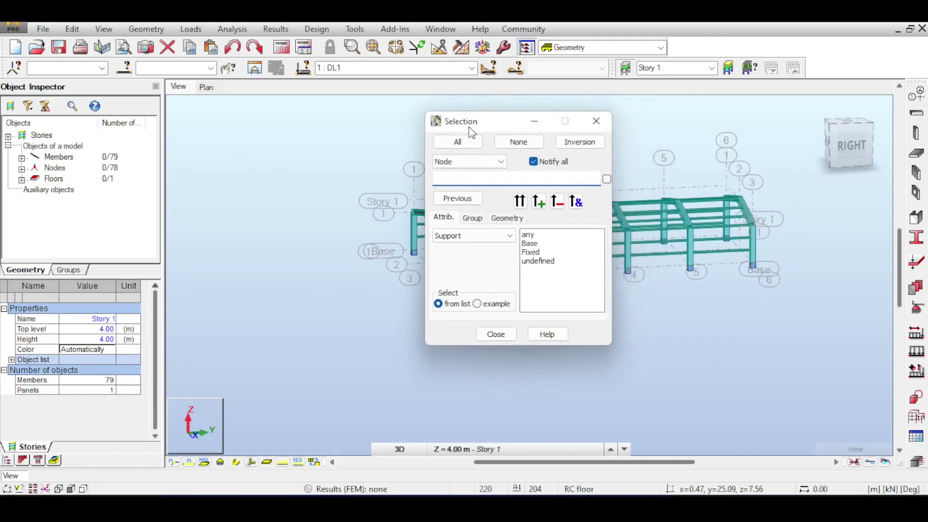
left_click(507, 218)
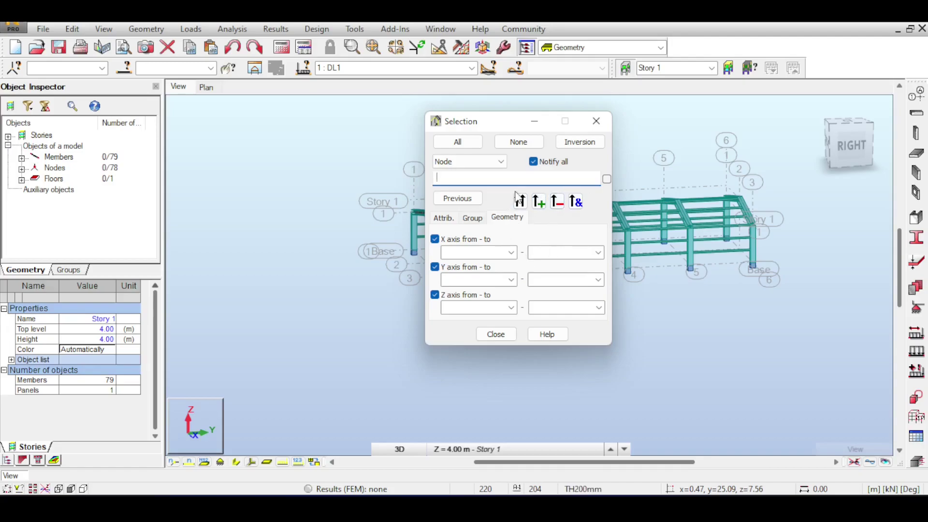
left_click(584, 142)
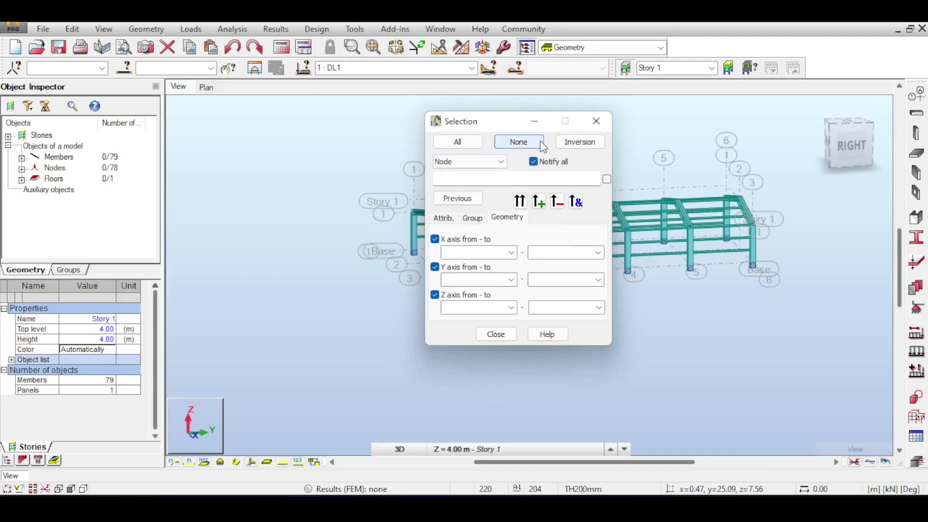
left_click(415, 169)
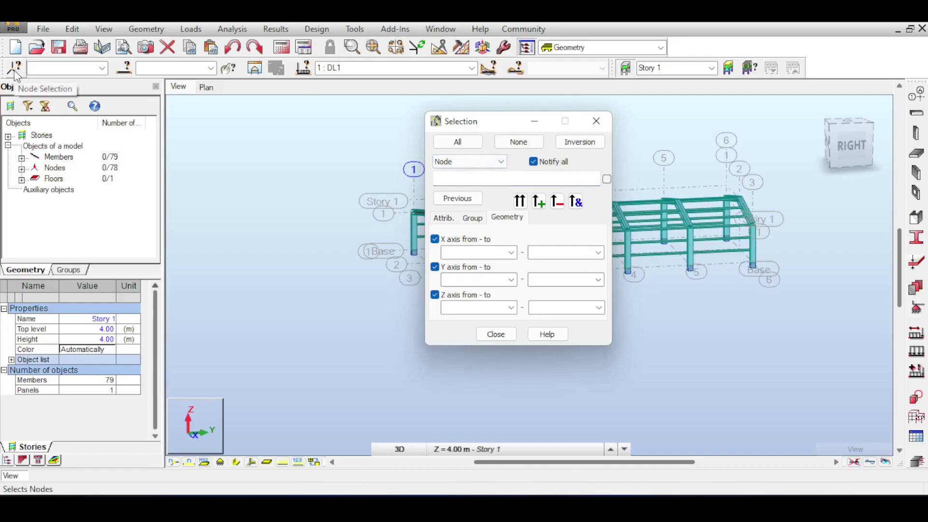
left_click(290, 144)
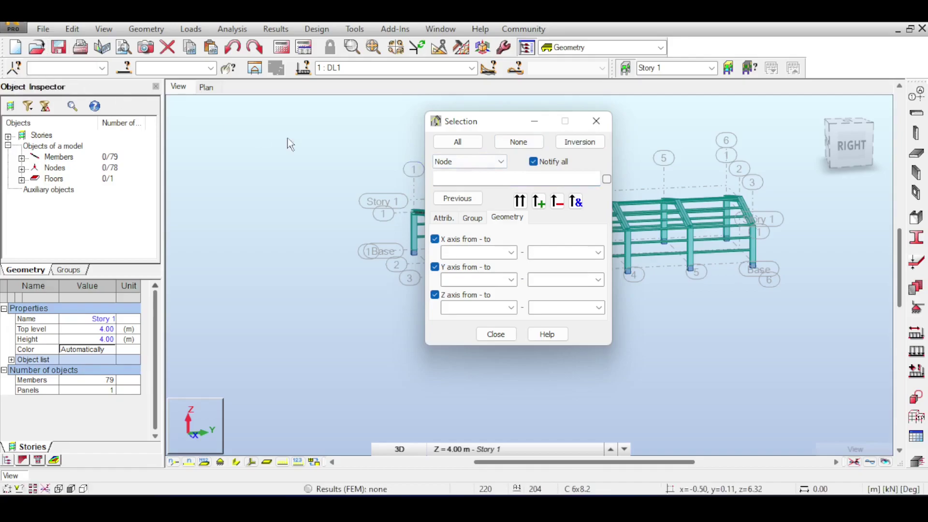
- Check the Member and Panel object types in the Selection dialog and return the type to Node
left_click(482, 162)
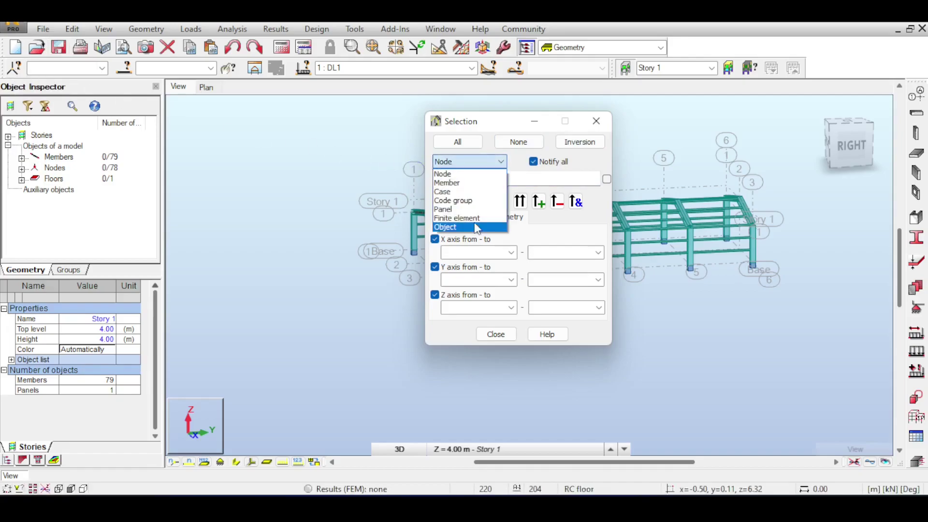
left_click(467, 184)
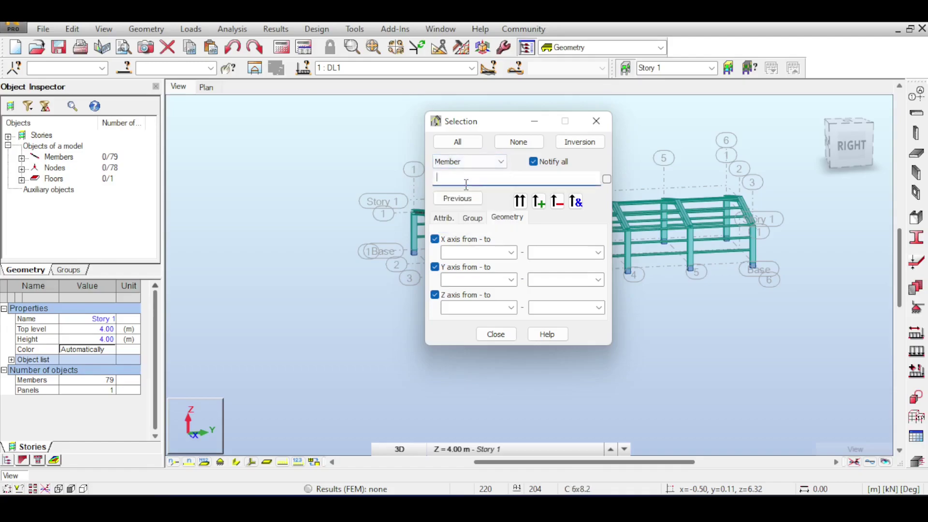
left_click(479, 164)
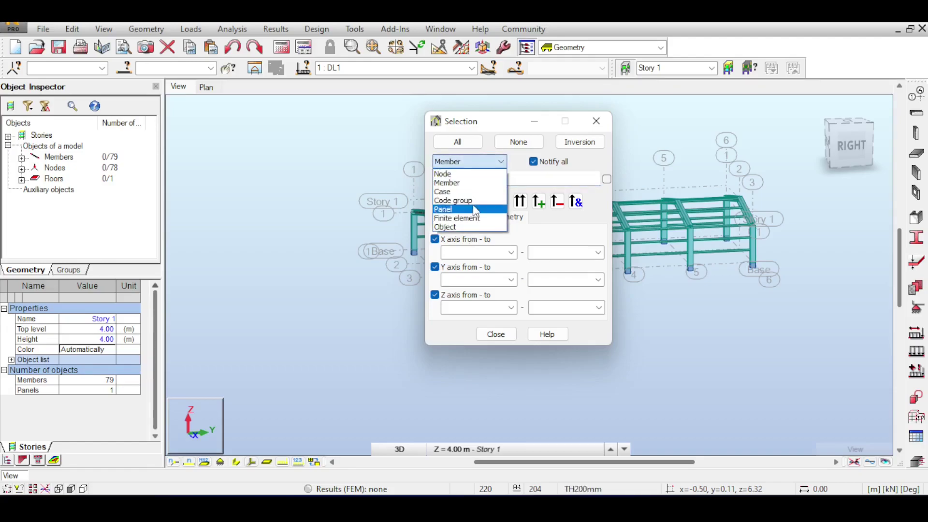
left_click(473, 205)
left_click(479, 166)
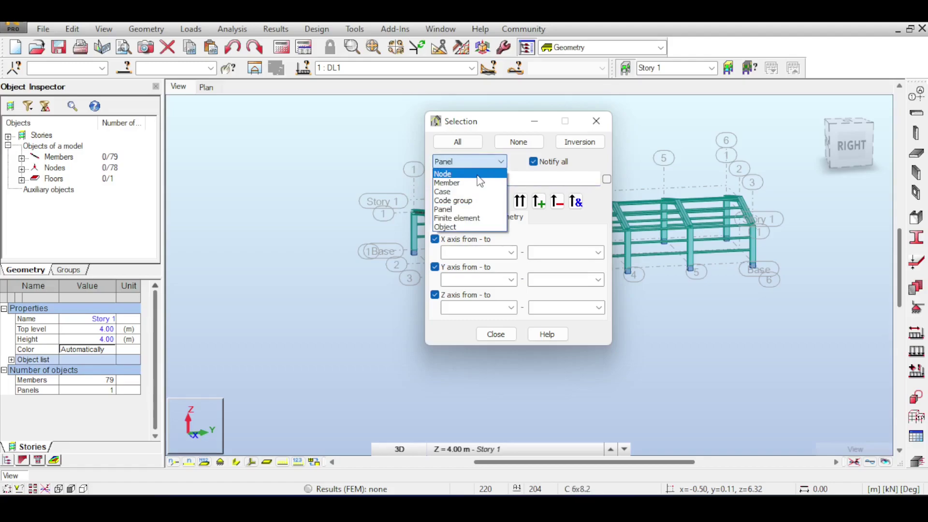
left_click(478, 175)
- Select all nodes in the structure that have the Fixed support attribute
middle_click_drag(349, 190, 259, 175)
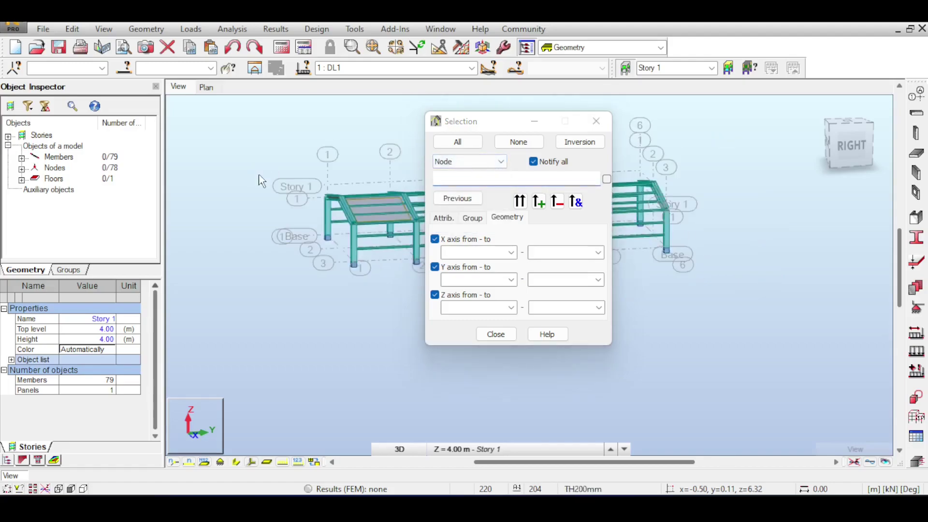
scroll(259, 175, "down", 1)
middle_click_drag(327, 160, 291, 161)
left_click(443, 218)
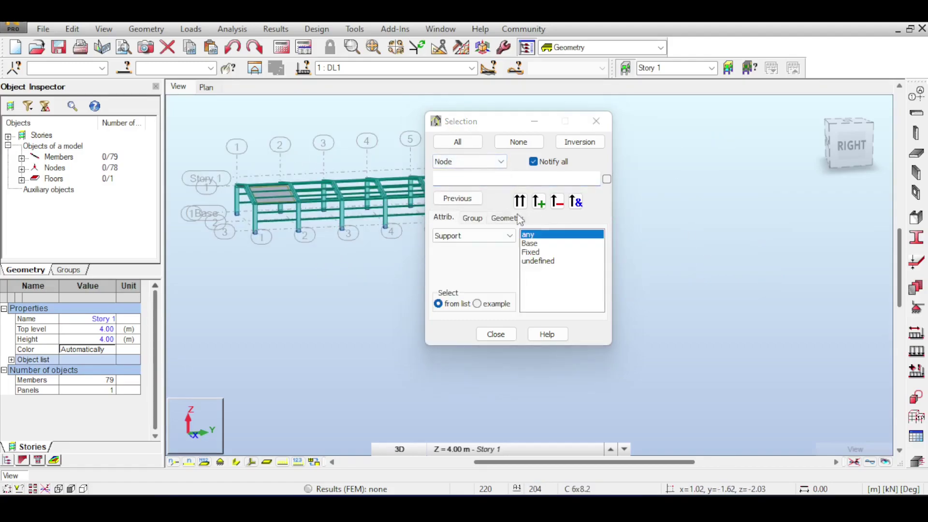
left_click(472, 217)
left_click(445, 220)
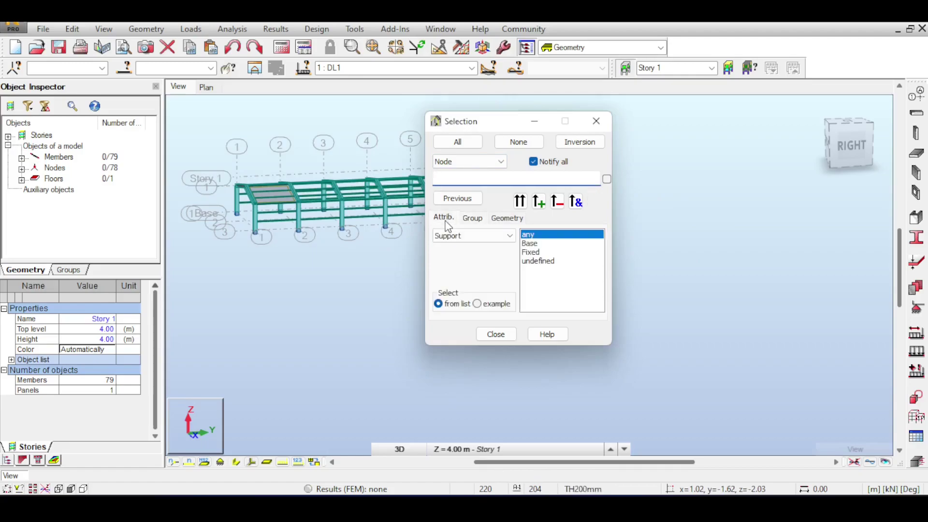
mouse_move(302, 148)
middle_mouse_down()
mouse_move(279, 158)
mouse_move(295, 163)
middle_mouse_up()
scroll(279, 158, "down", 1)
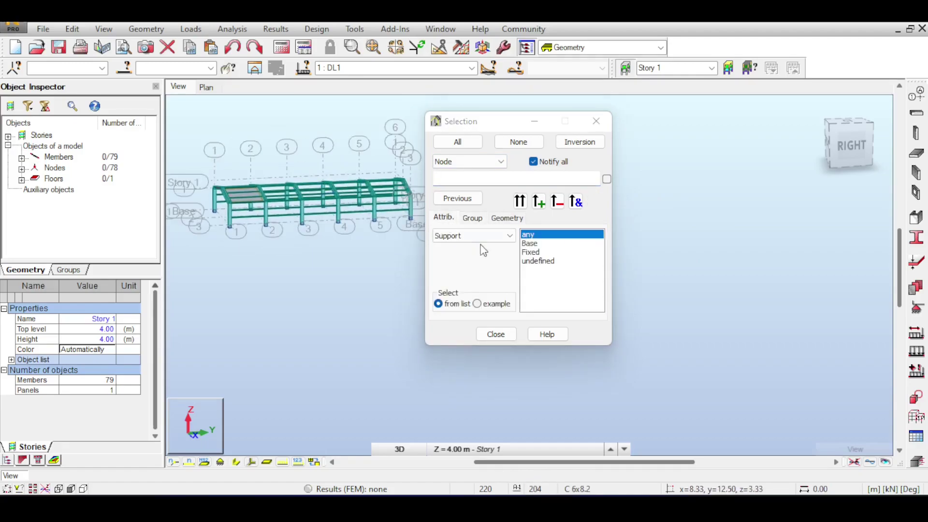
left_click(530, 252)
left_click(518, 201)
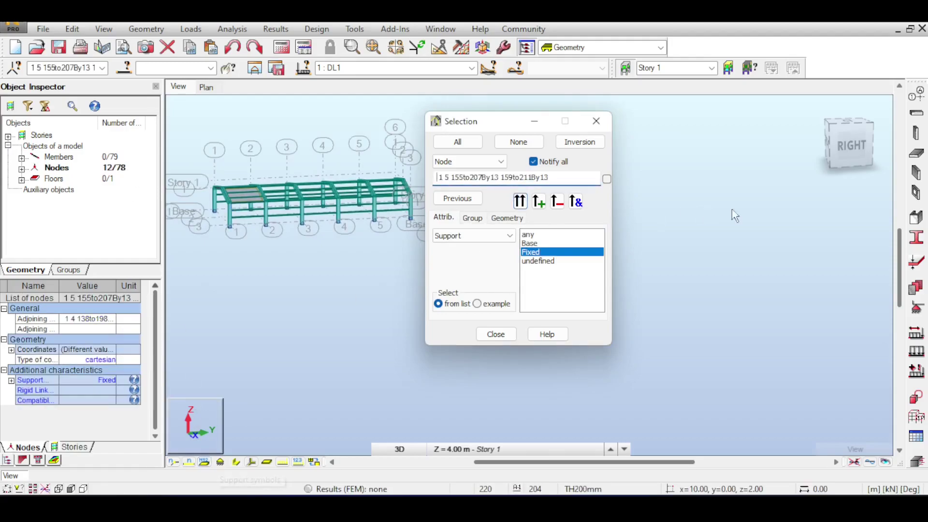
- Assign Pinned nodal supports to the selected column base nodes and close the Supports dialog
left_click(916, 308)
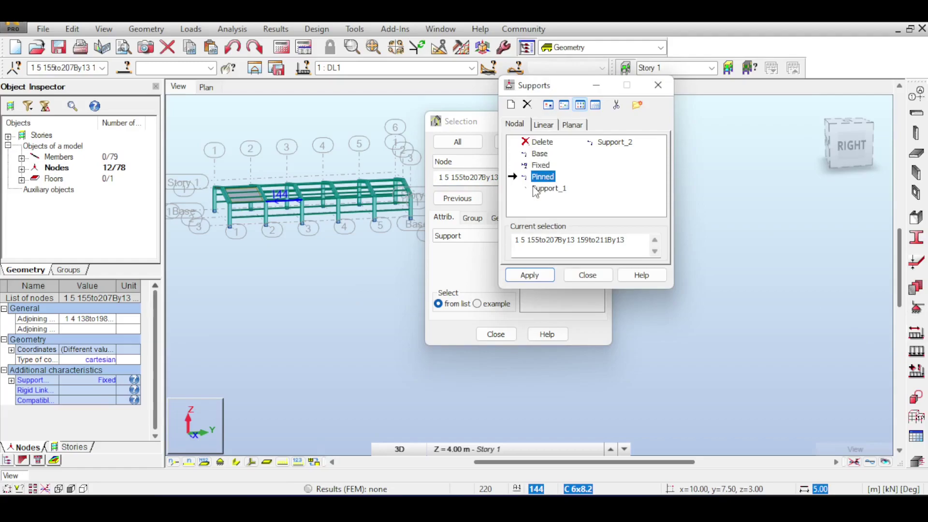
left_click(529, 275)
scroll(341, 228, "up", 5)
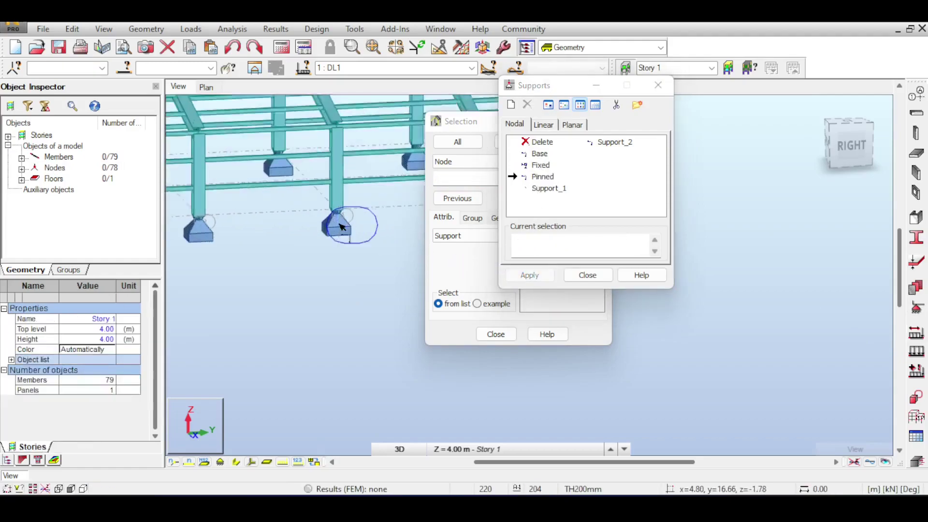
scroll(341, 227, "down", 5)
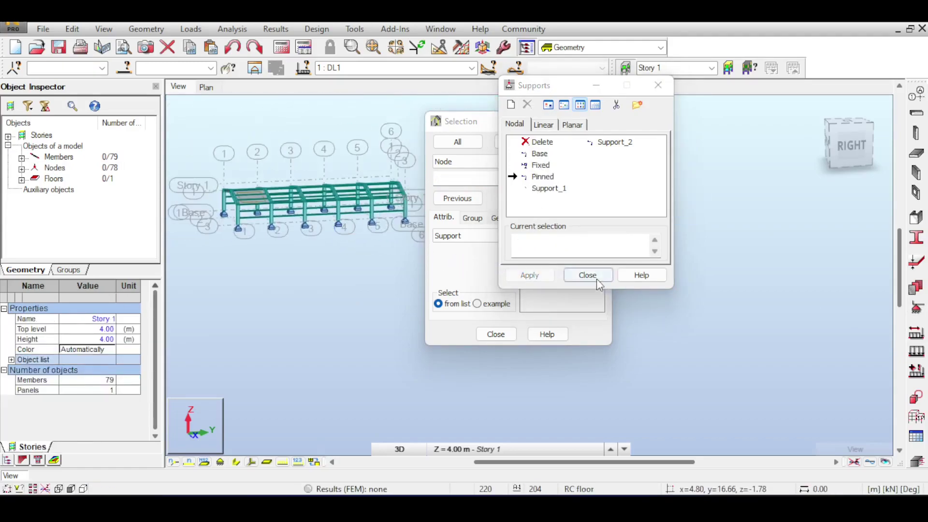
left_click(588, 275)
- Show the Object Inspector's groups and window-select all six portal frames from the right-side view, leaving out the longitudinal beams
scroll(265, 161, "up", 3)
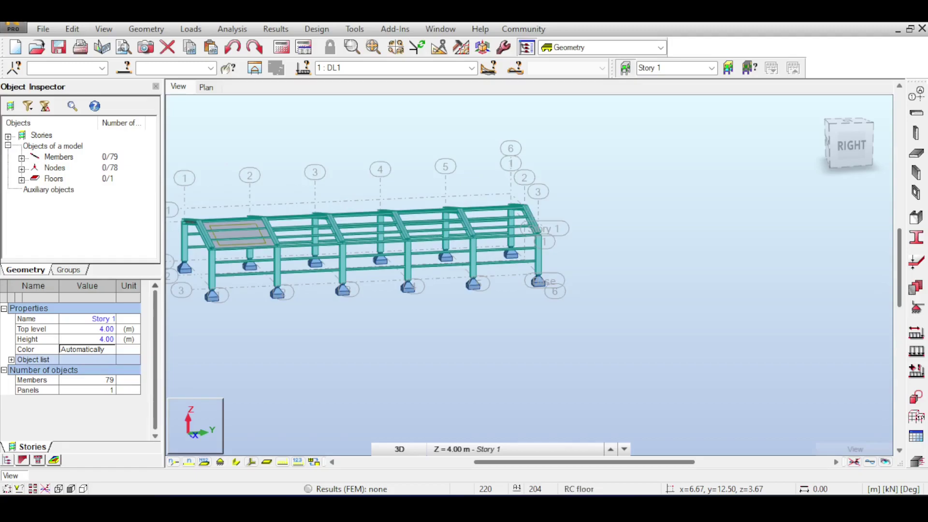
middle_click_drag(352, 161, 405, 162)
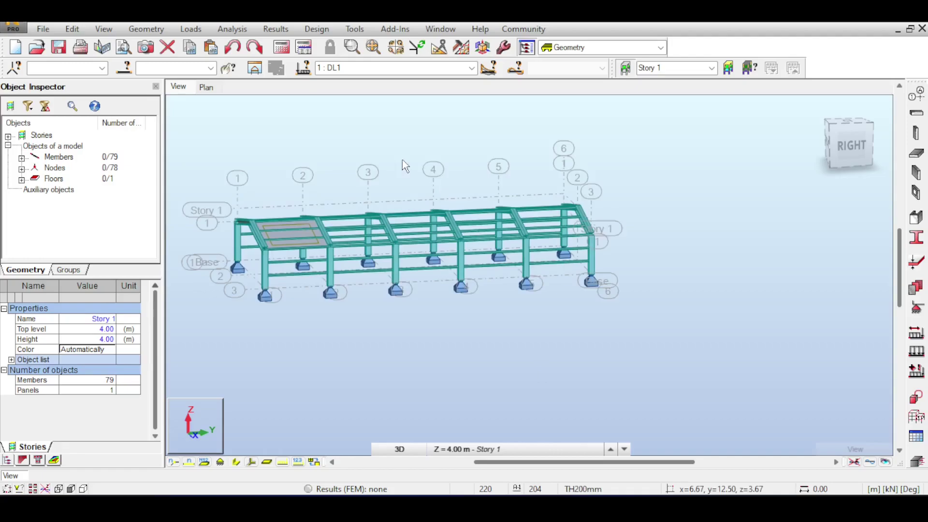
left_click(61, 269)
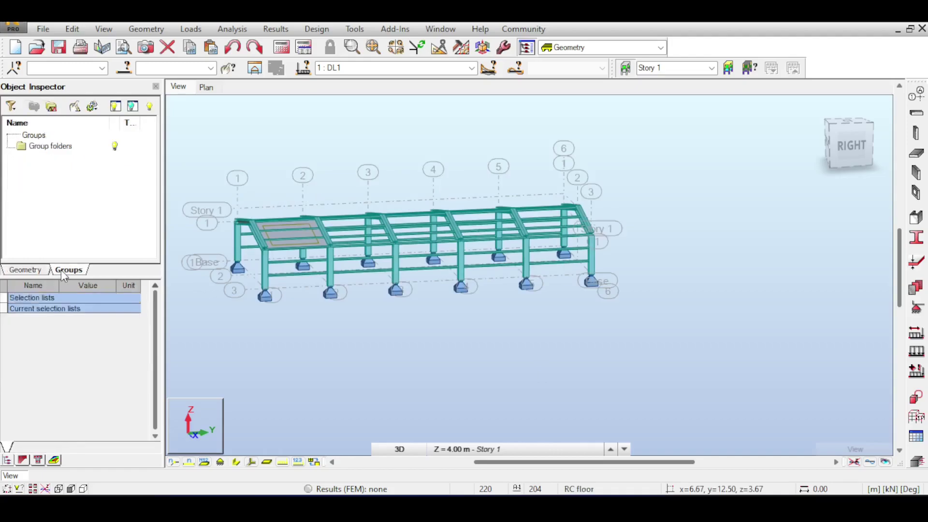
left_click(36, 149)
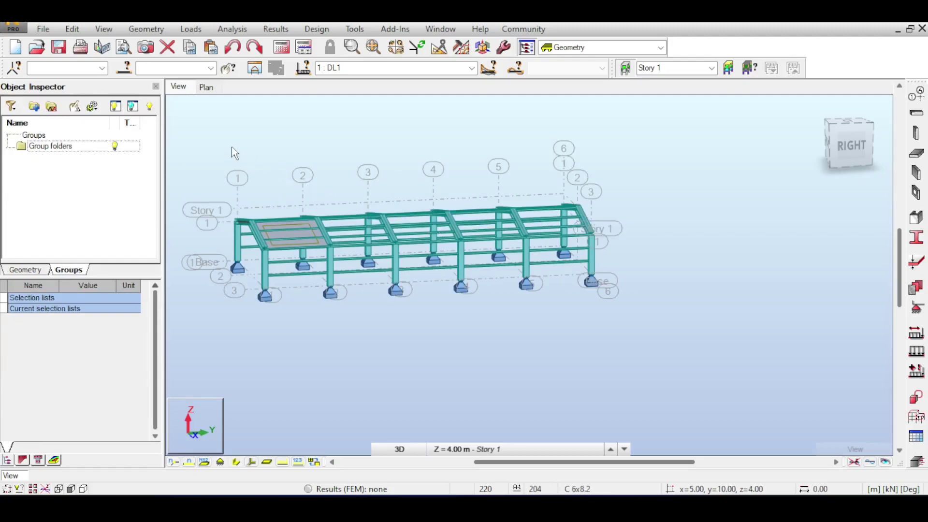
middle_click_drag(547, 182, 519, 173)
left_click_drag(840, 150, 834, 150)
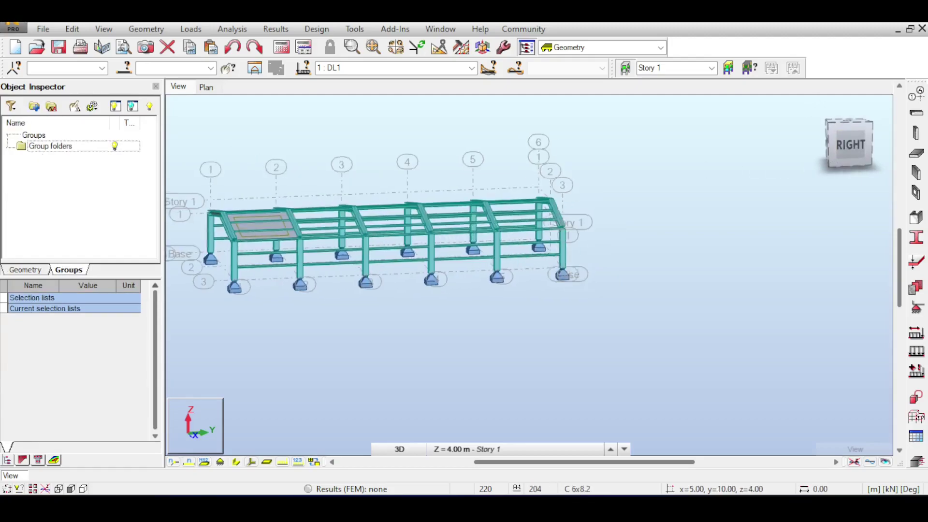
left_click(851, 145)
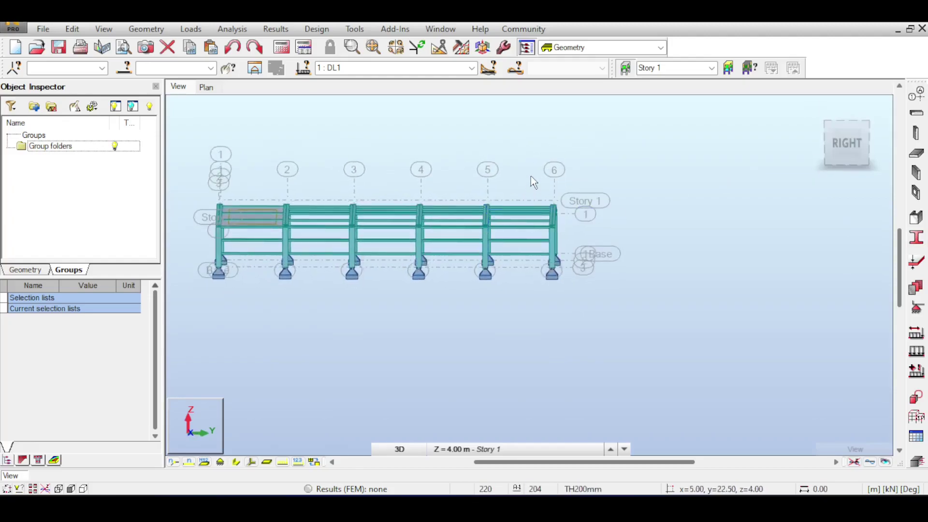
left_click_drag(531, 176, 599, 294)
left_click_drag(456, 178, 476, 227, "ctrl")
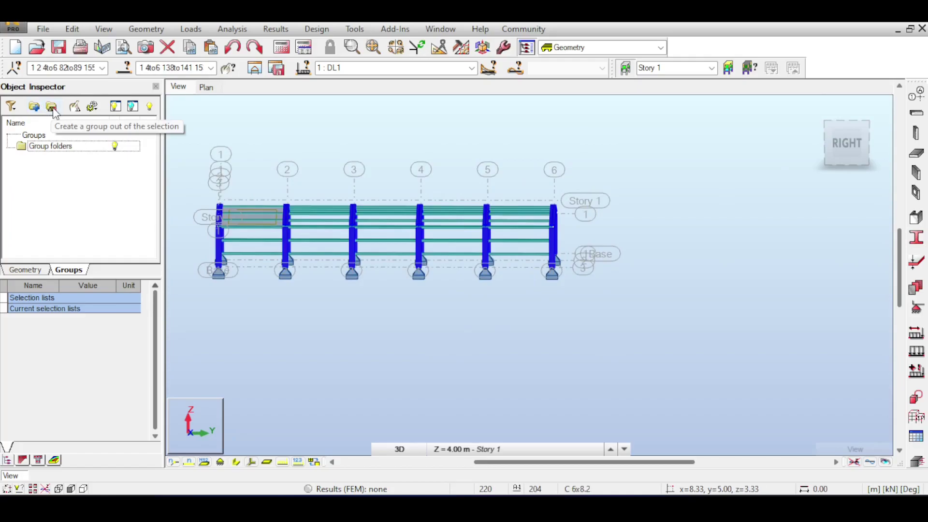
- Create groups out of the current frame selection and expand Group folders to inspect the member and node groups
left_click(53, 107)
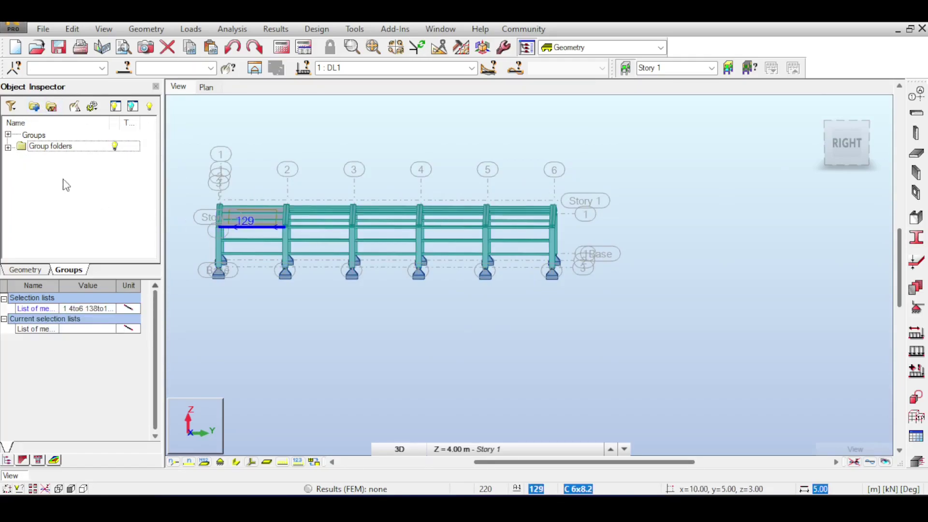
left_click(9, 147)
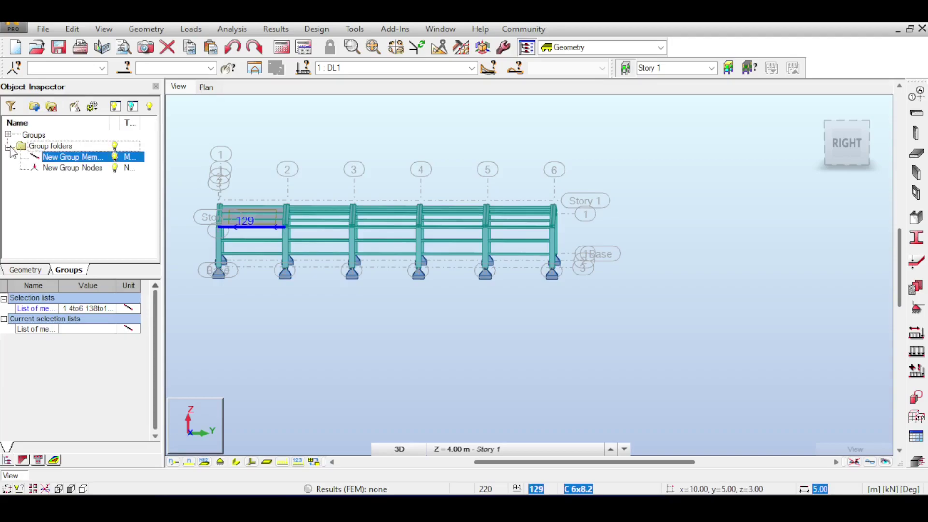
left_click(79, 168)
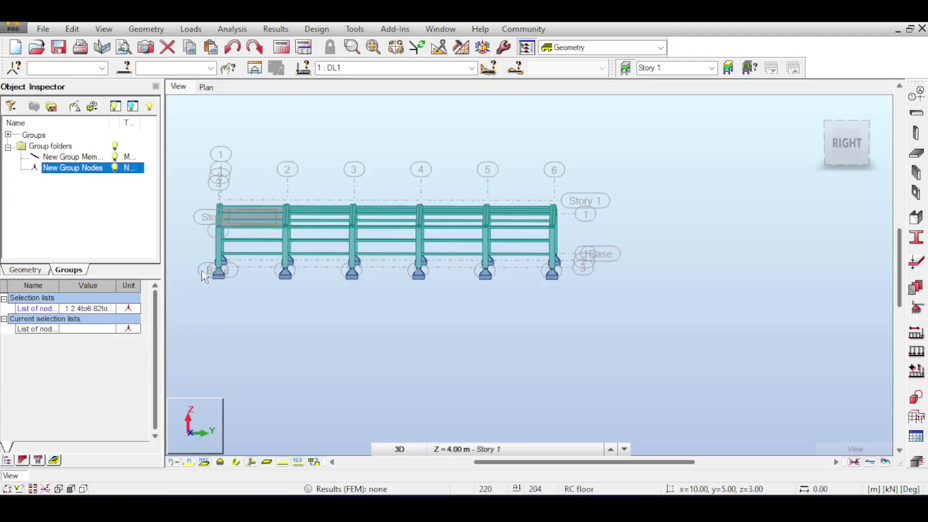
- Select the portal frame members by their group name, New Group Members, and move the Selection dialog clear of the frames
left_click(135, 73)
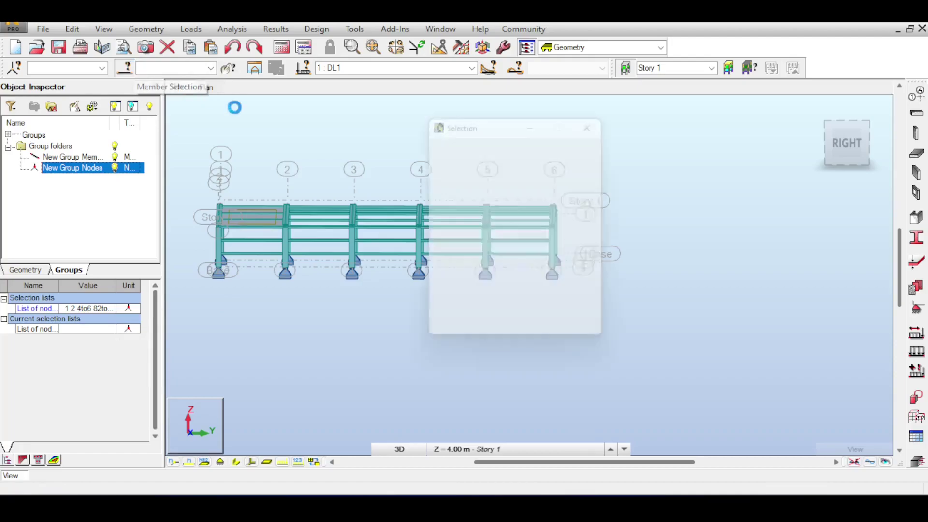
left_click(472, 218)
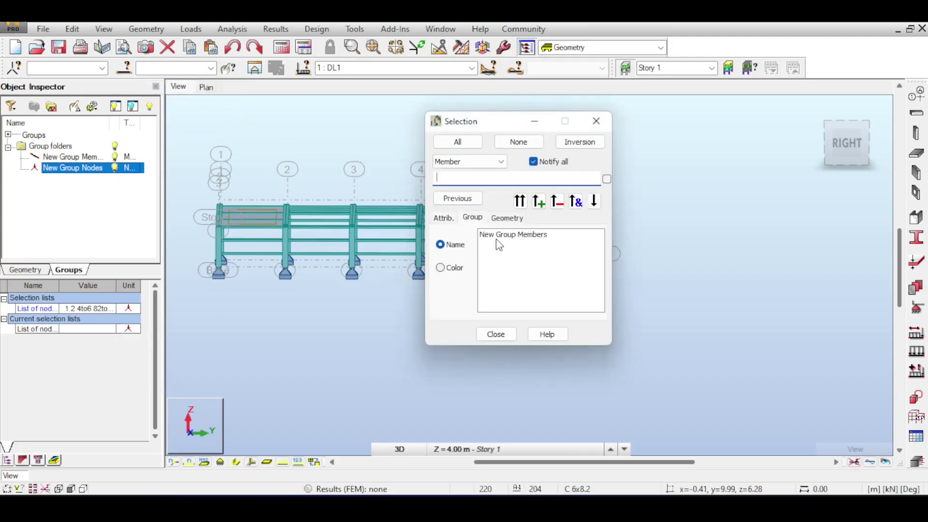
left_click(498, 235)
left_click(514, 200)
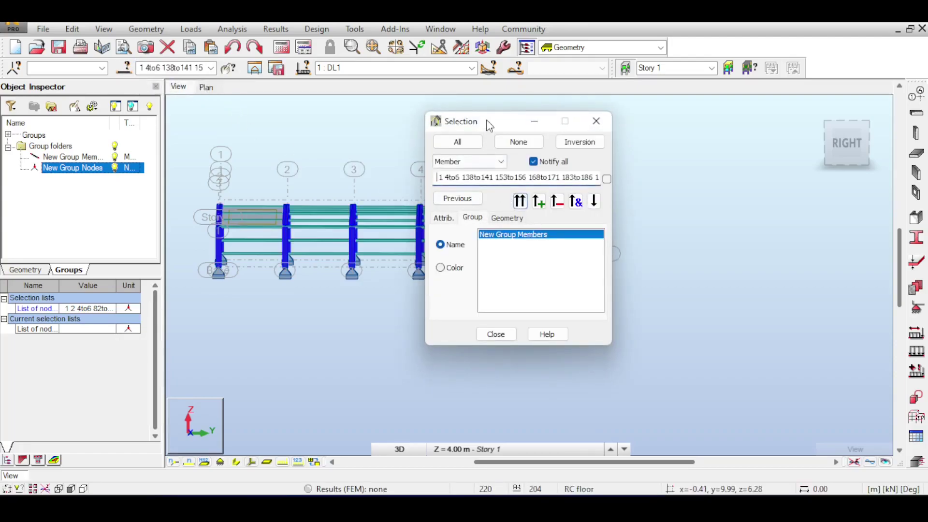
left_click_drag(487, 122, 612, 126)
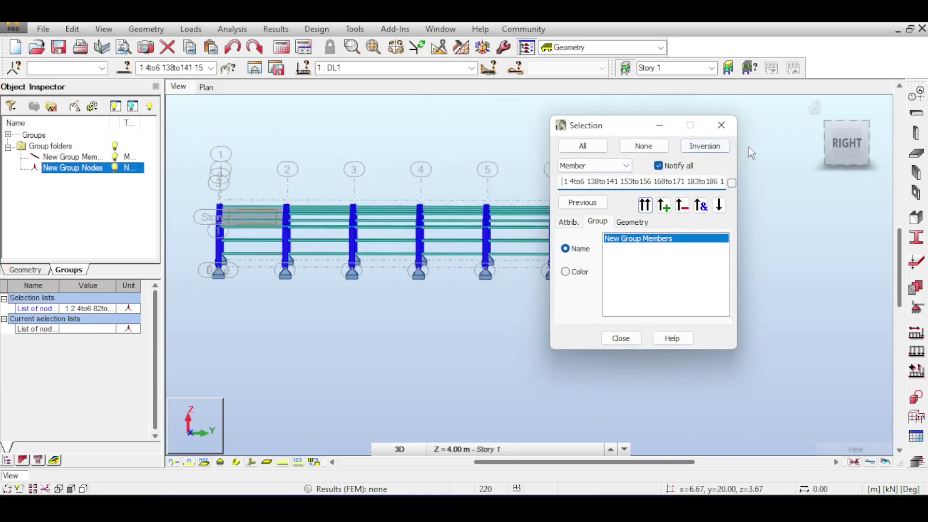
- Close the Selection dialog, view the model in 3D and apply the members' Sections - legend by colors display
left_click(721, 126)
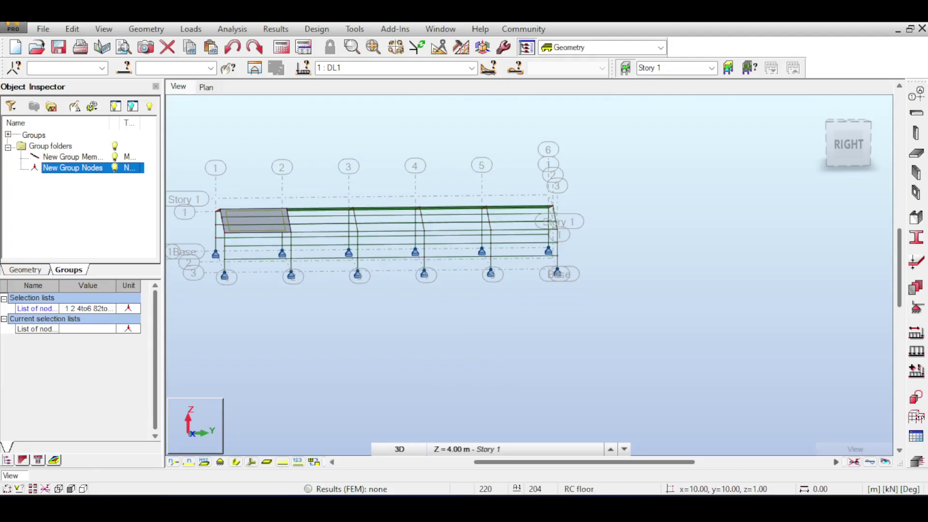
middle_click_drag(439, 227, 481, 242)
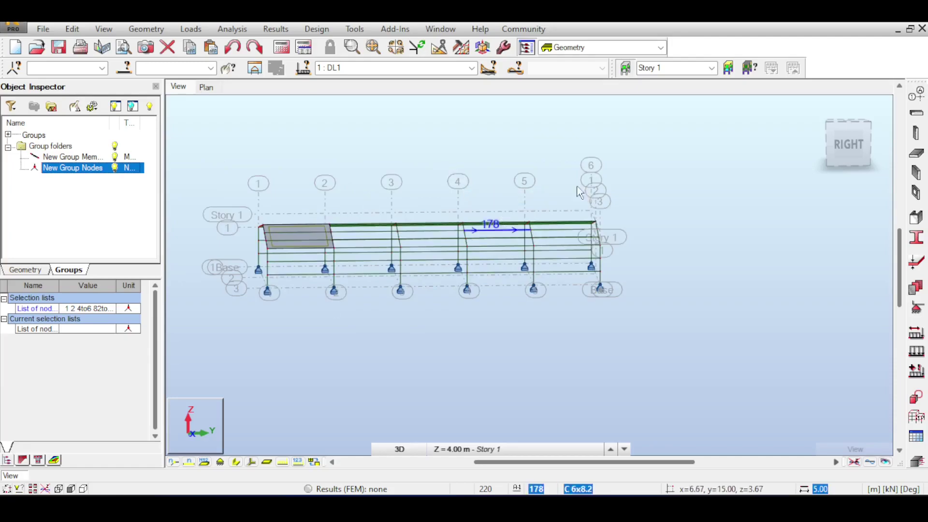
left_click(840, 139)
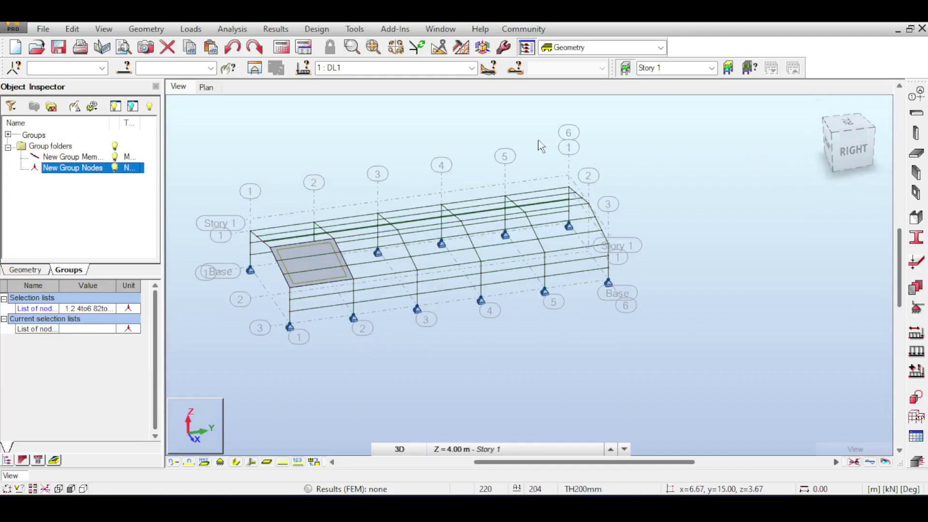
right_click(349, 143)
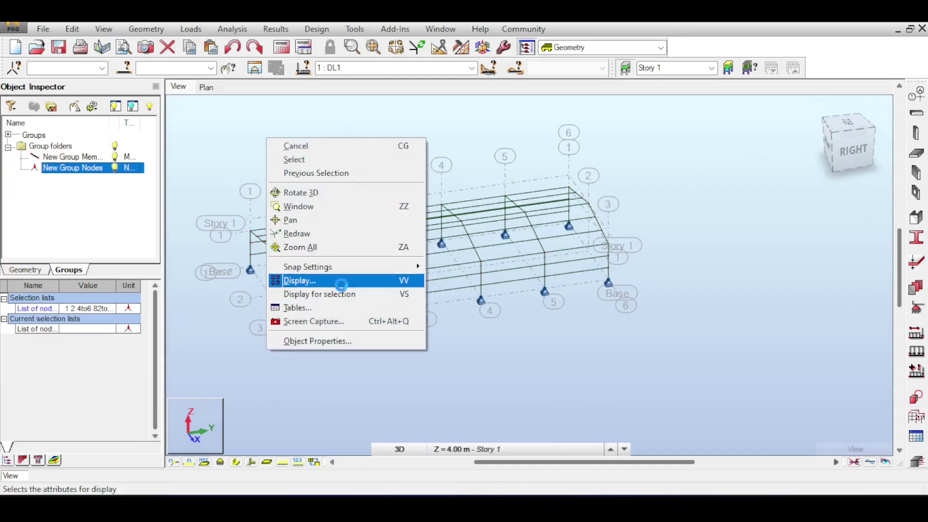
left_click(314, 281)
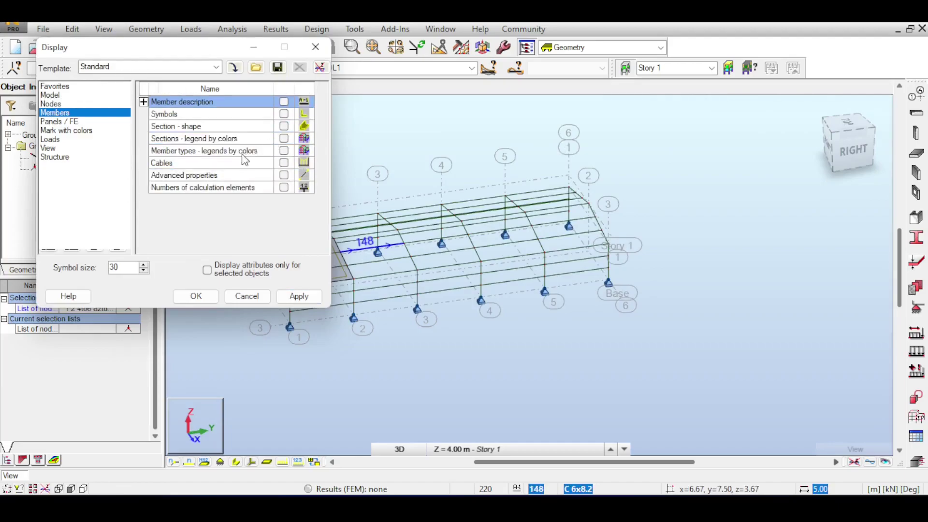
left_click(285, 140)
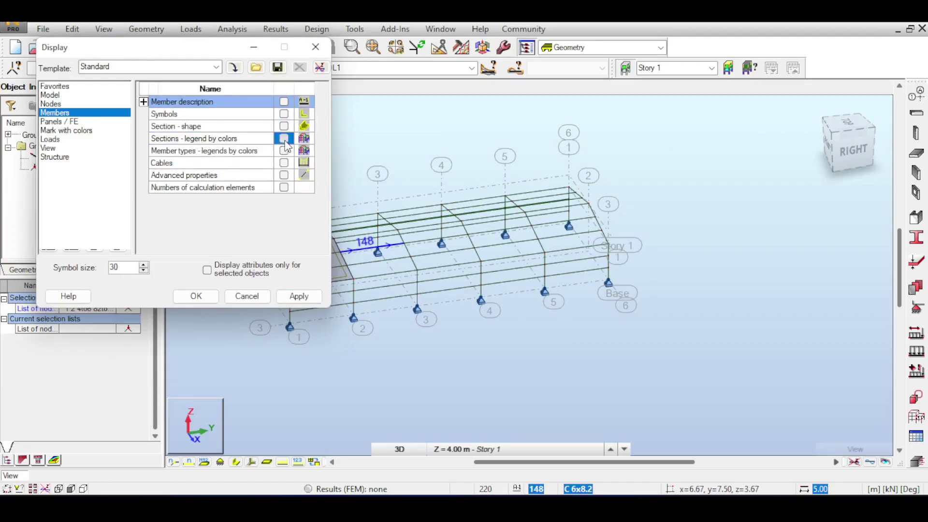
left_click(285, 138)
left_click(299, 296)
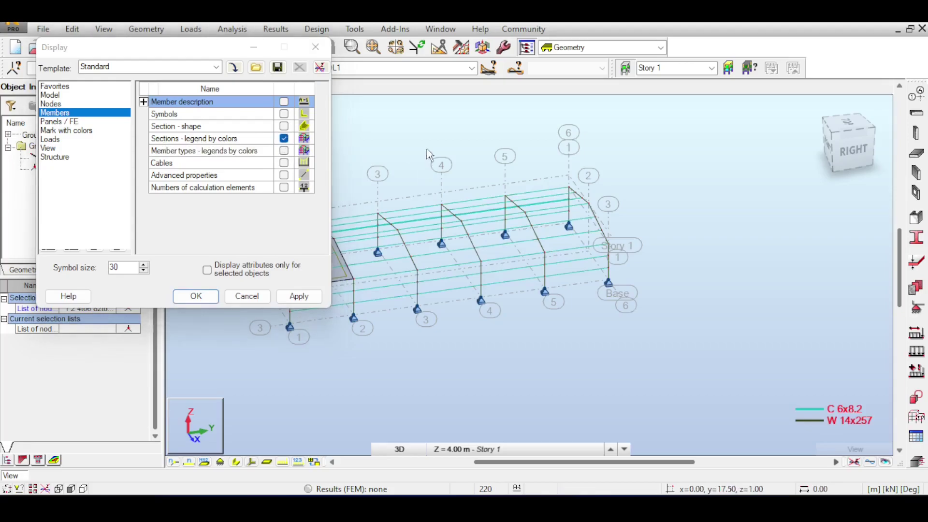
- Show the members' section shapes and orbit the model to view the frames in 3D
middle_click_drag(468, 246, 473, 213)
left_click(236, 462)
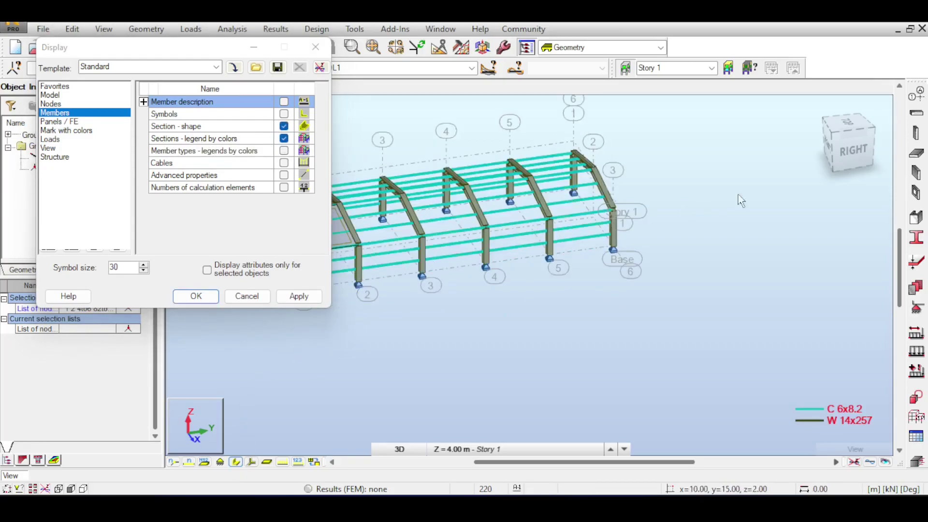
left_click(859, 146)
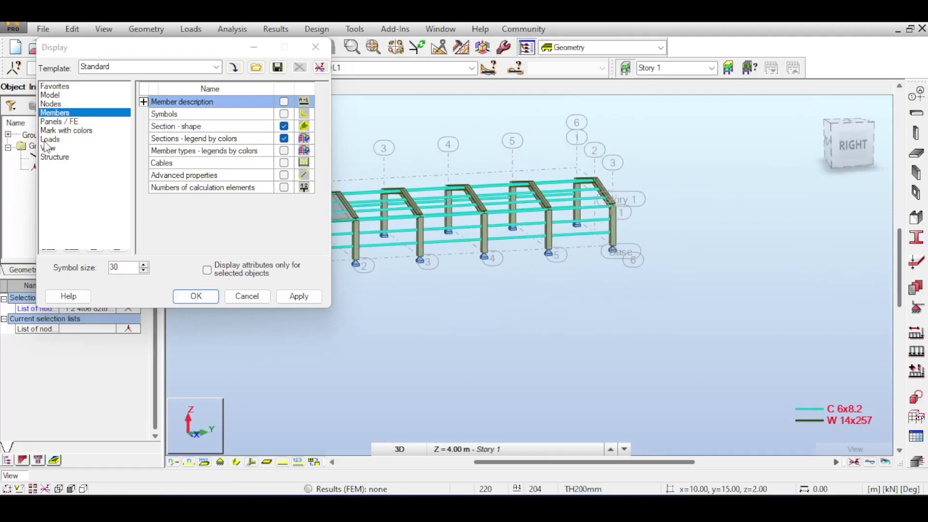
- Replace the section color marking with Groups - legend by colors, examine the colored members and accept the display settings
left_click(57, 132)
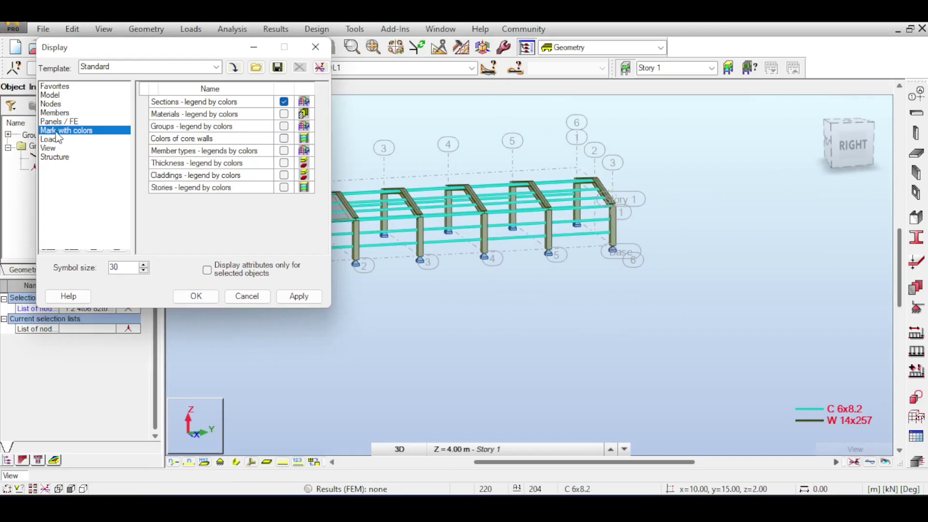
left_click(284, 101)
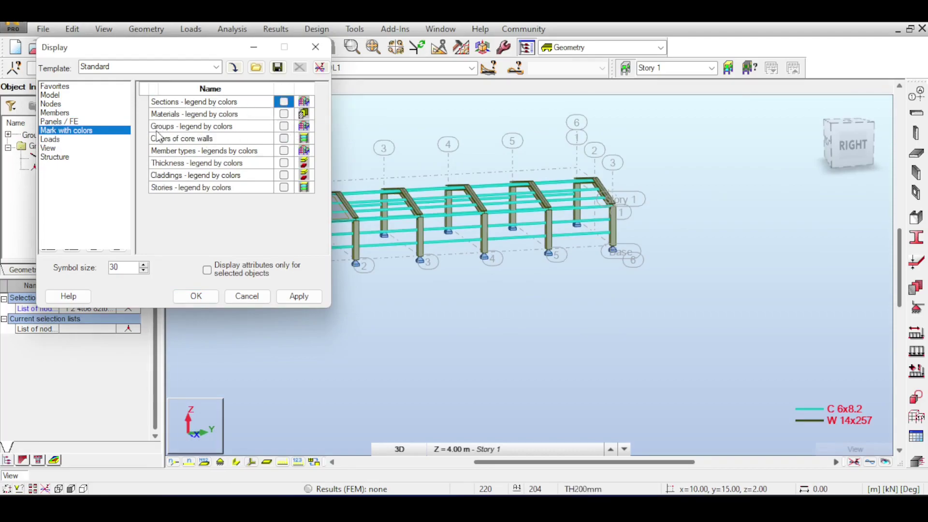
left_click(284, 126)
left_click(292, 292)
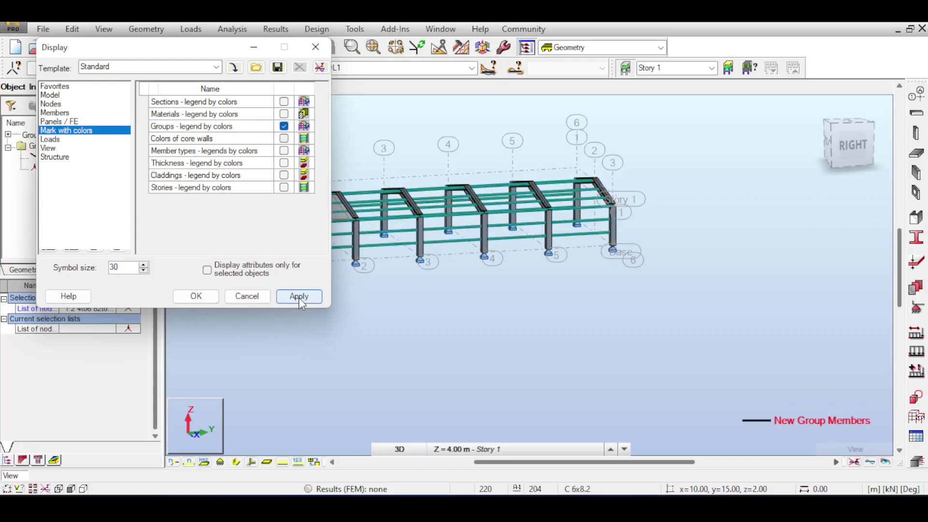
scroll(425, 147, "up", 5)
scroll(573, 223, "down", 5)
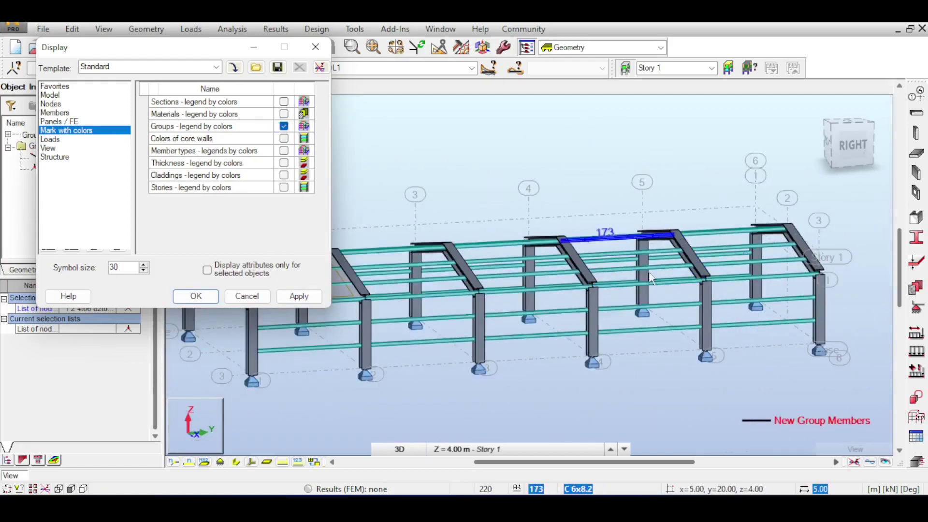
scroll(600, 197, "up", 3)
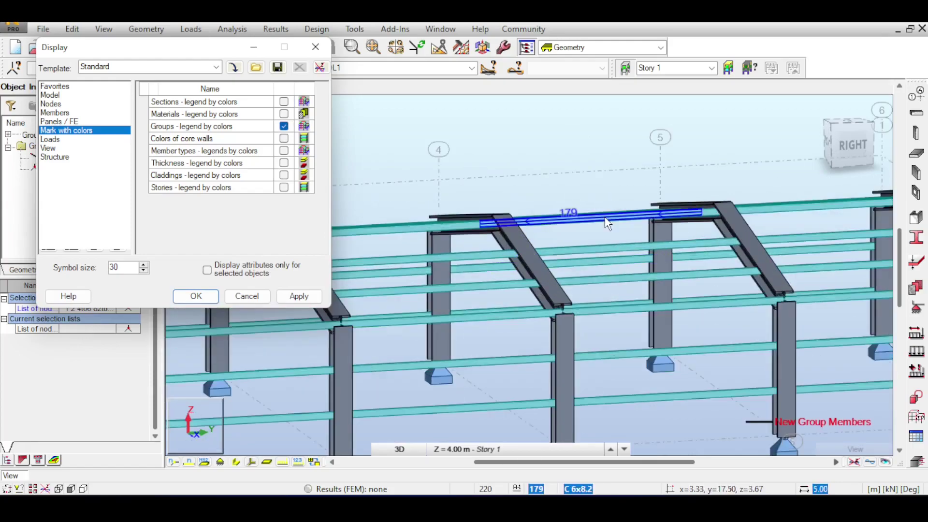
scroll(599, 193, "down", 5)
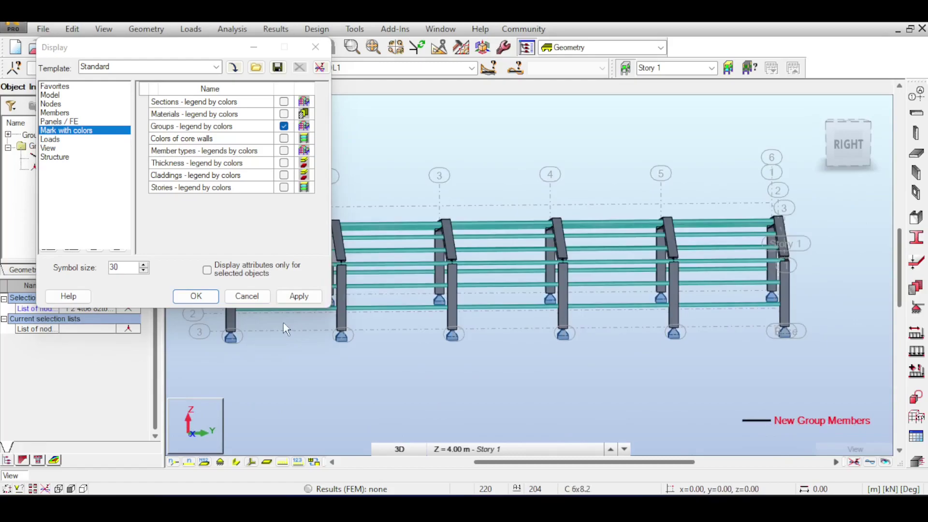
left_click(196, 295)
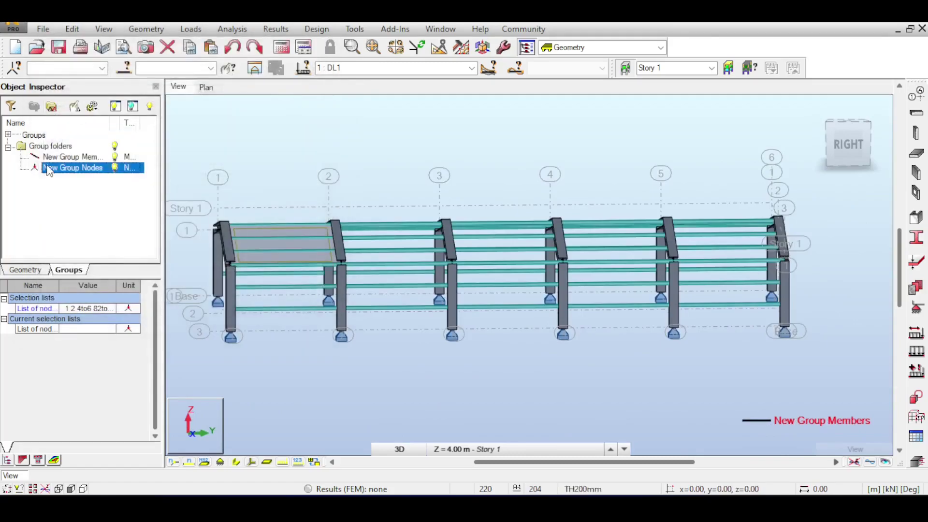
- Window-select the longitudinal C 6x8.2 beams in all five bays and create a member group from them
middle_click_drag(757, 219, 712, 206)
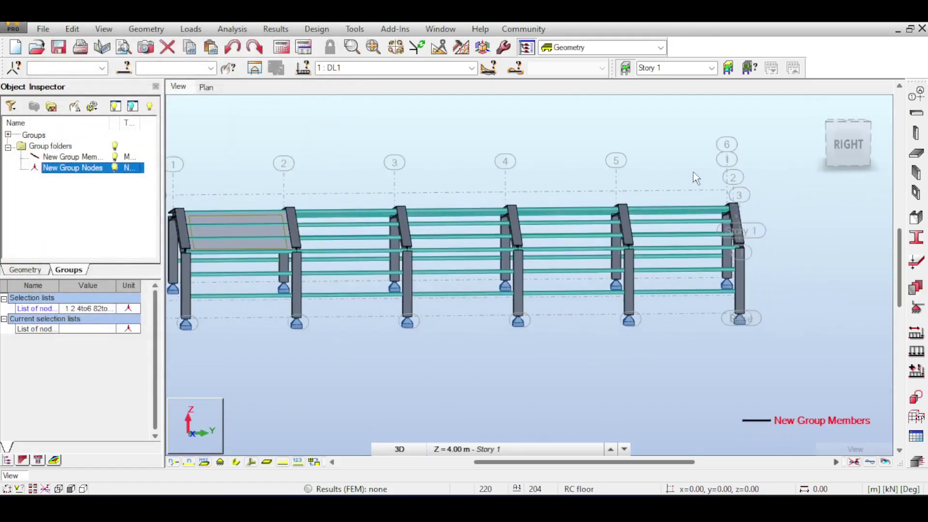
left_click_drag(700, 167, 679, 319)
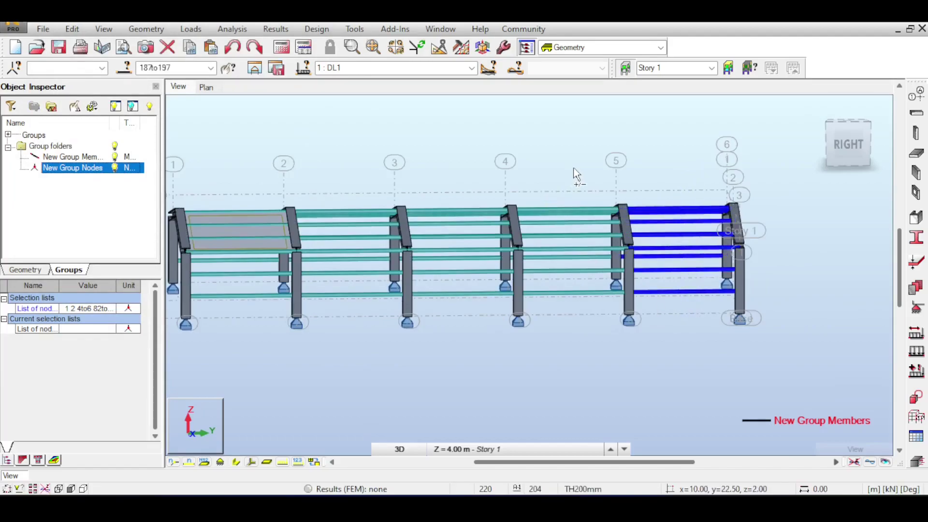
left_click_drag(573, 169, 556, 305, "ctrl")
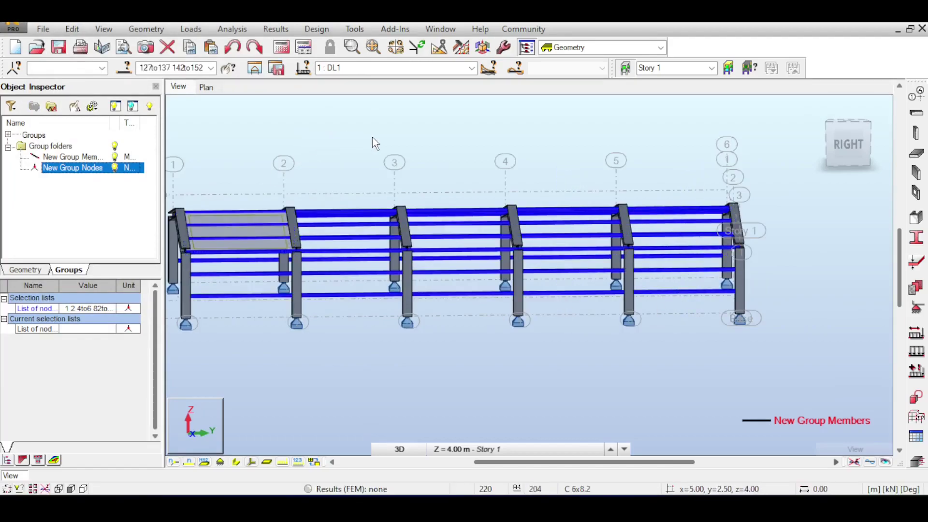
left_click(58, 110)
left_click(534, 203)
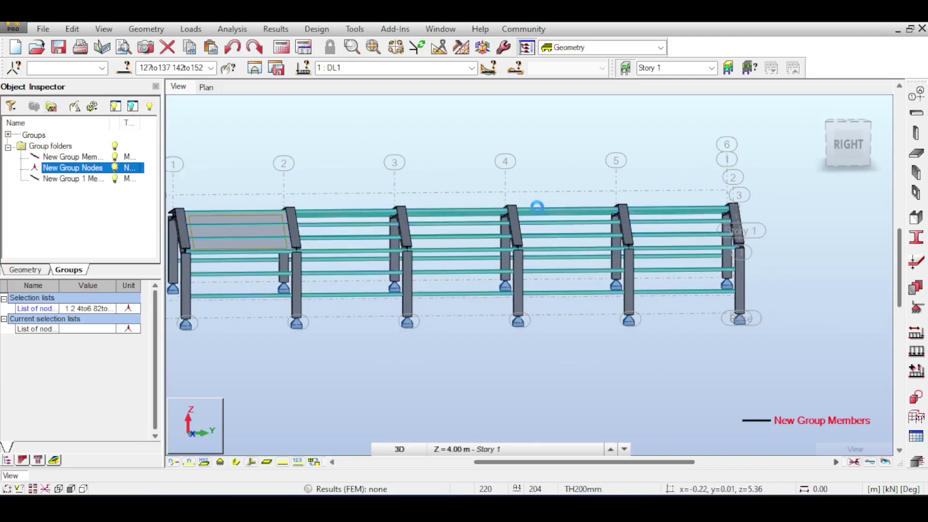
- Turn off the section shapes and group legend, select the members of New Group 1 Members by group name and clear the selection
left_click(853, 462)
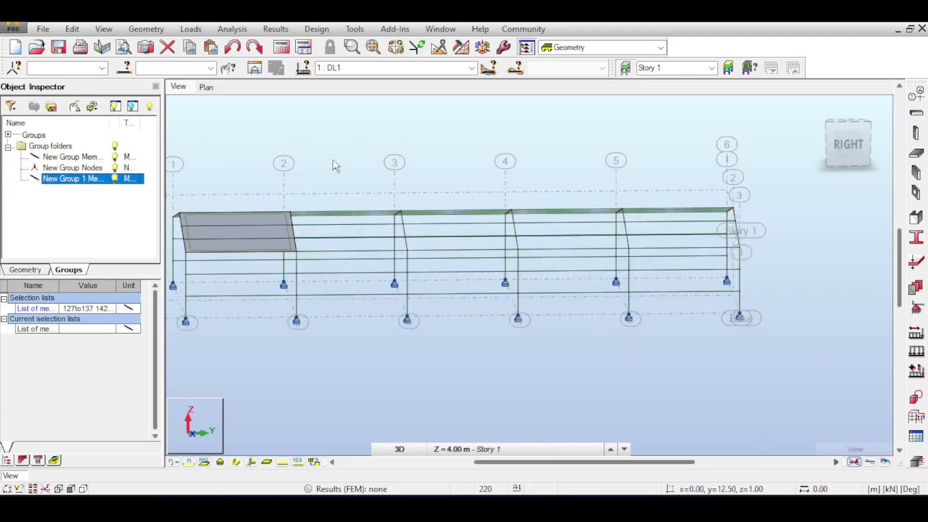
left_click(125, 63)
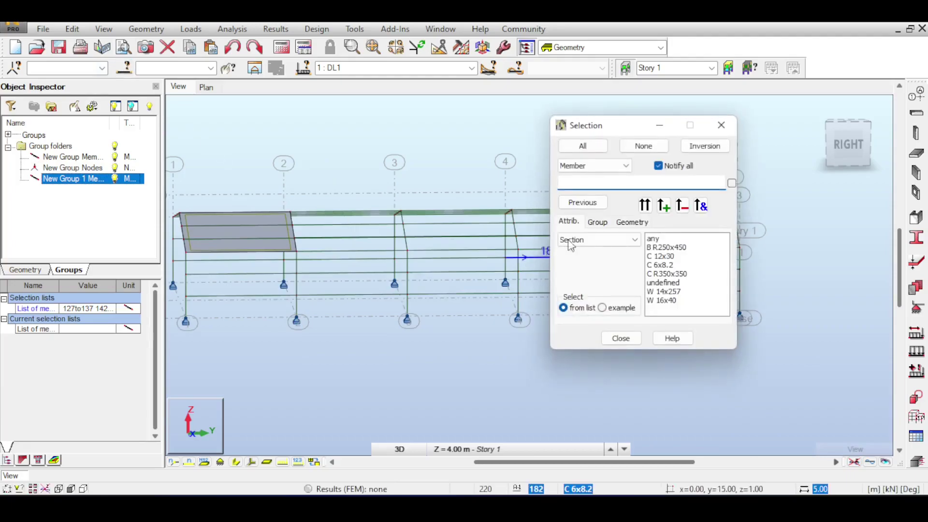
left_click(597, 222)
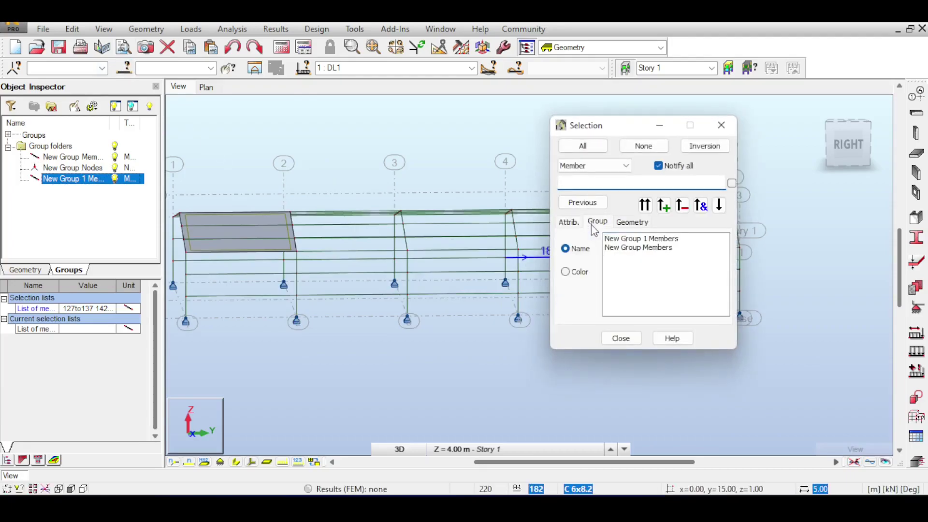
left_click(643, 239)
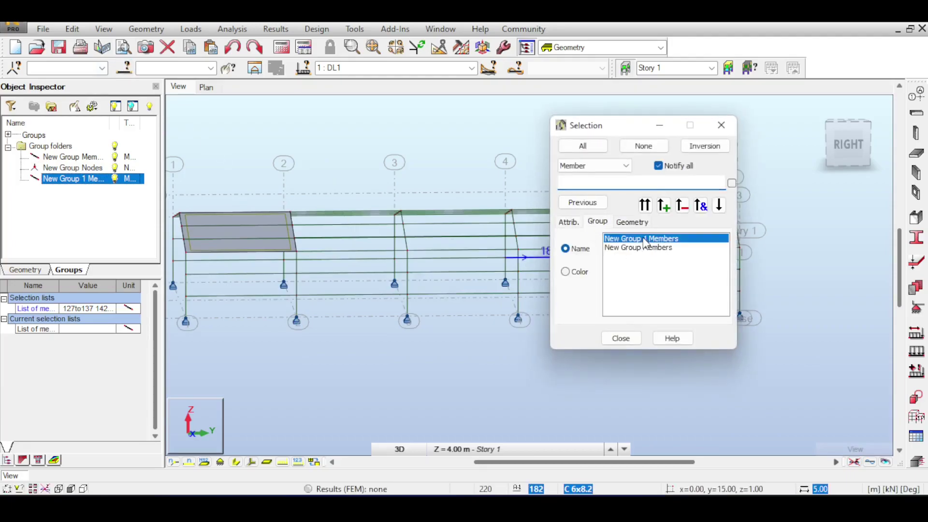
left_click(644, 206)
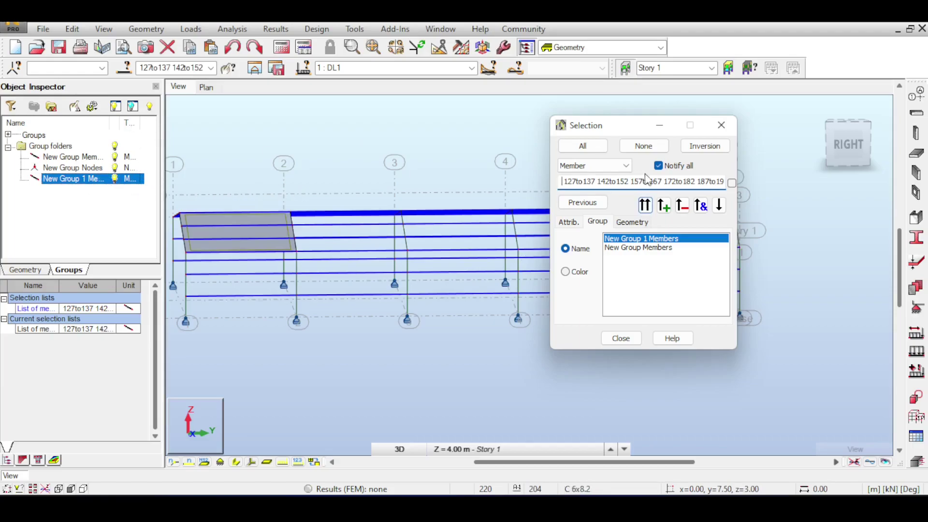
left_click(720, 125)
left_click(584, 151)
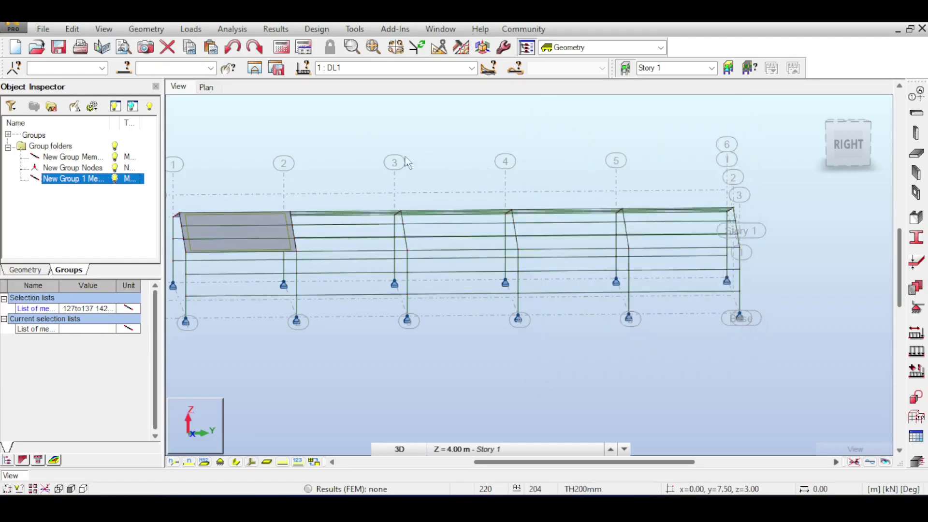
- Mark the members with Groups - legend by colors and close the display settings
right_click(344, 146)
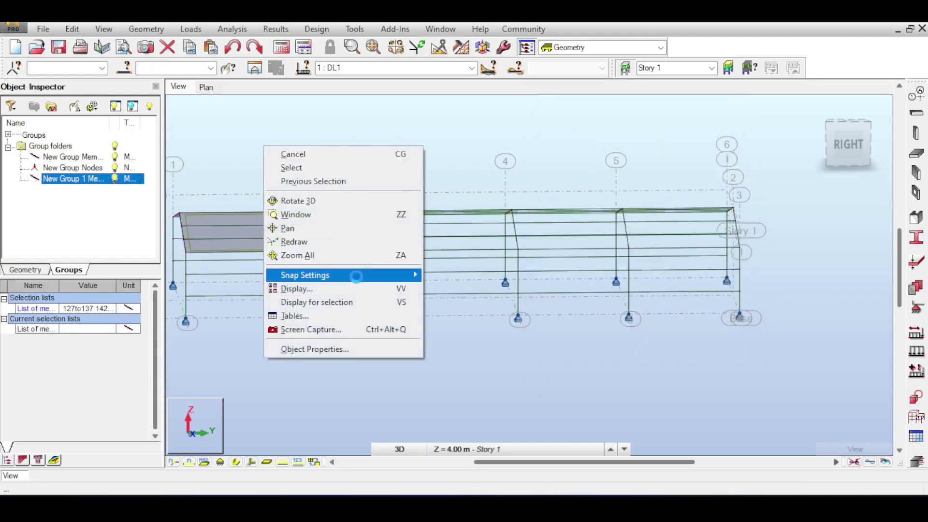
left_click(348, 288)
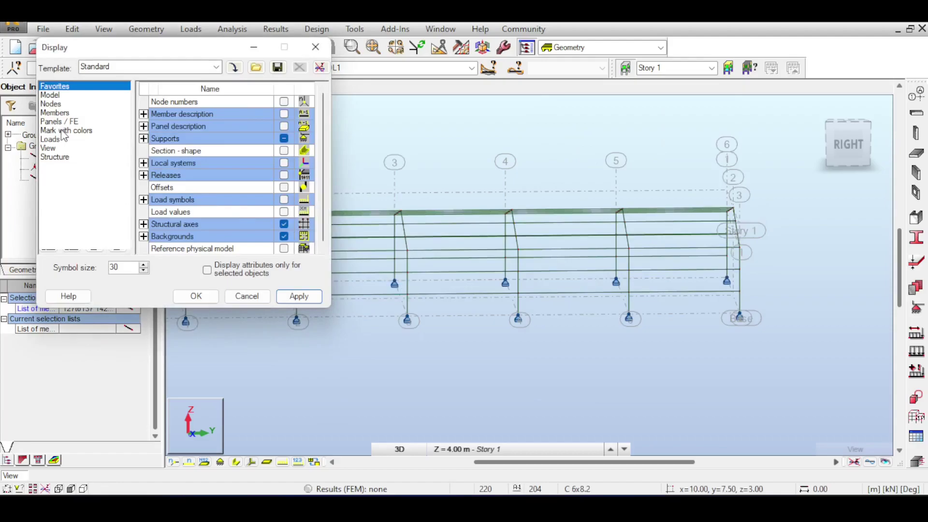
left_click(63, 130)
left_click(284, 126)
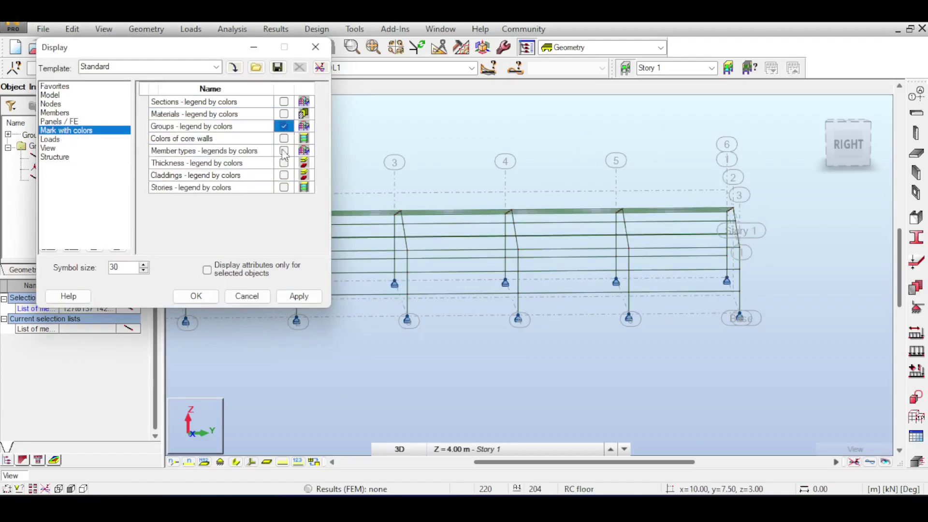
left_click(299, 297)
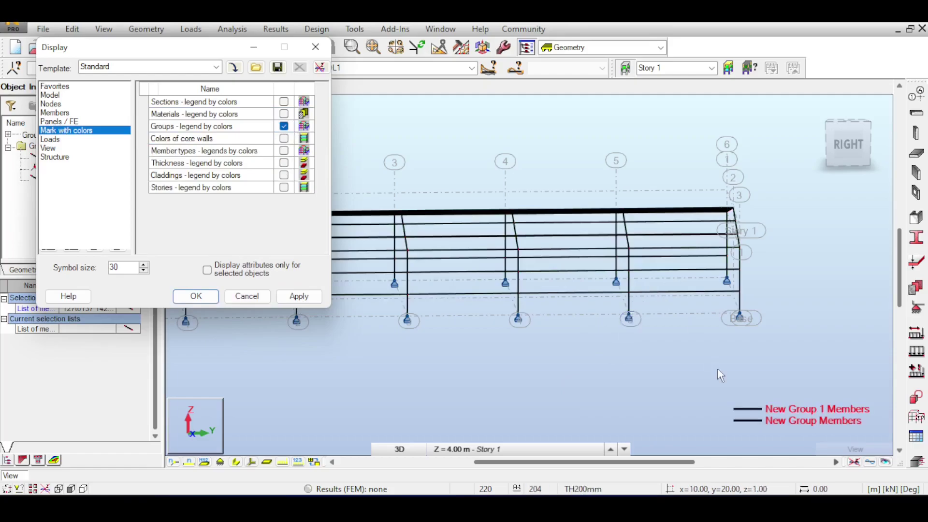
left_click(245, 299)
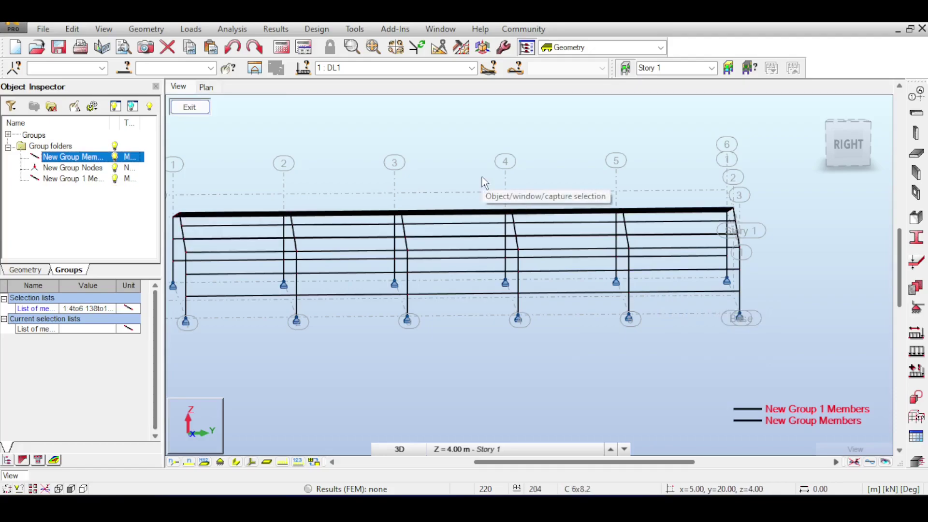
- Edit the definition of New Group 1 Members in the member selection and set its group color to red
left_click(125, 68)
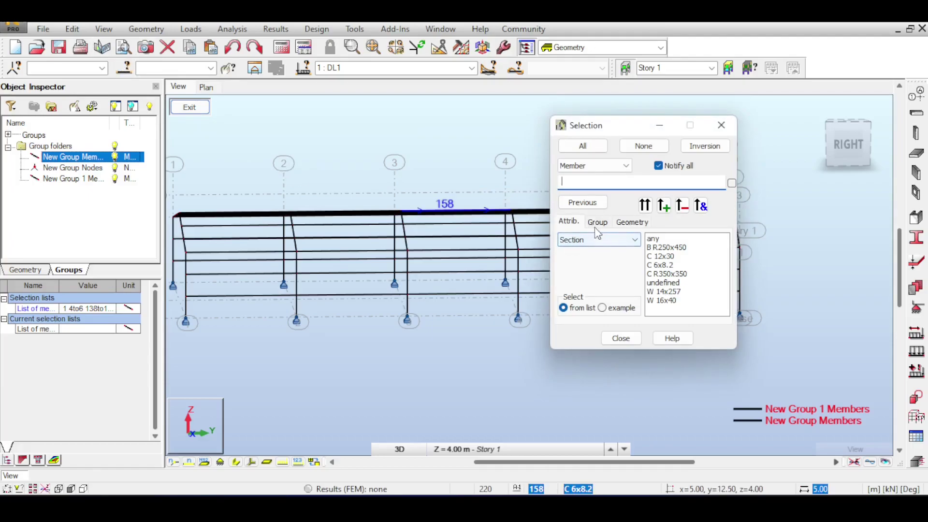
left_click(597, 222)
left_click(655, 247)
double_click(658, 238)
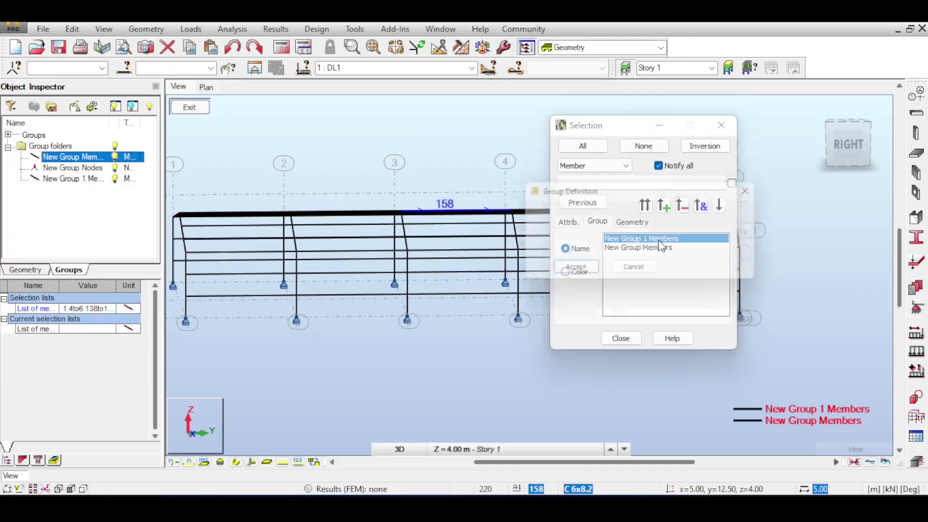
left_click_drag(582, 197, 491, 166)
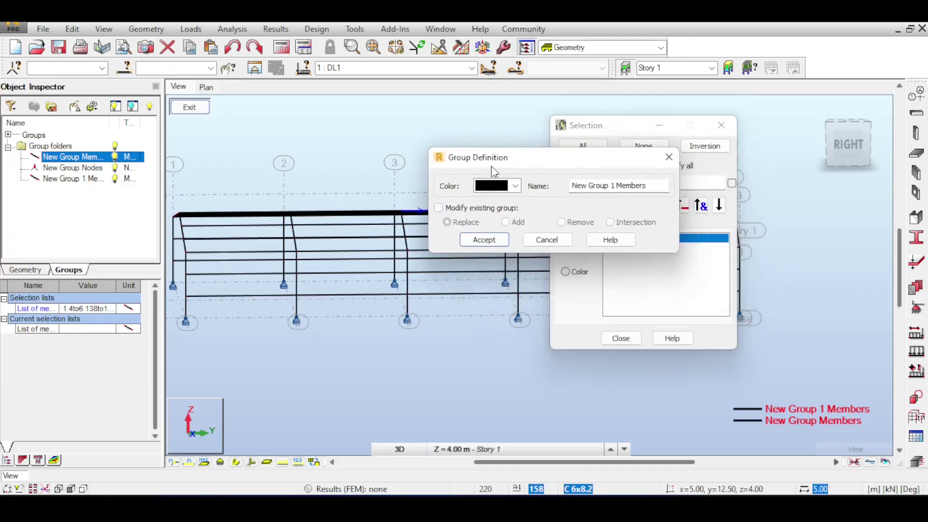
left_click(509, 192)
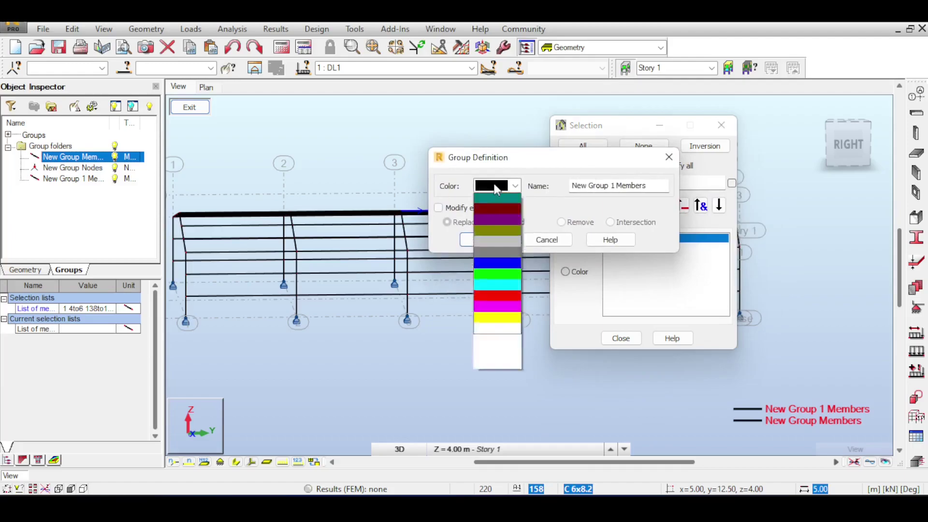
left_click(501, 340)
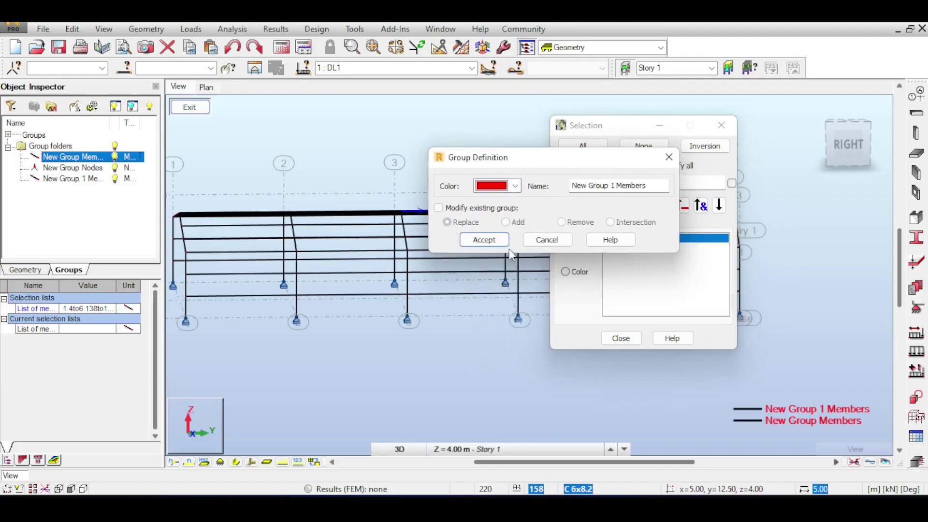
left_click(483, 241)
- Mark the members with Groups - legend by colors in the display settings and apply
right_click(575, 182)
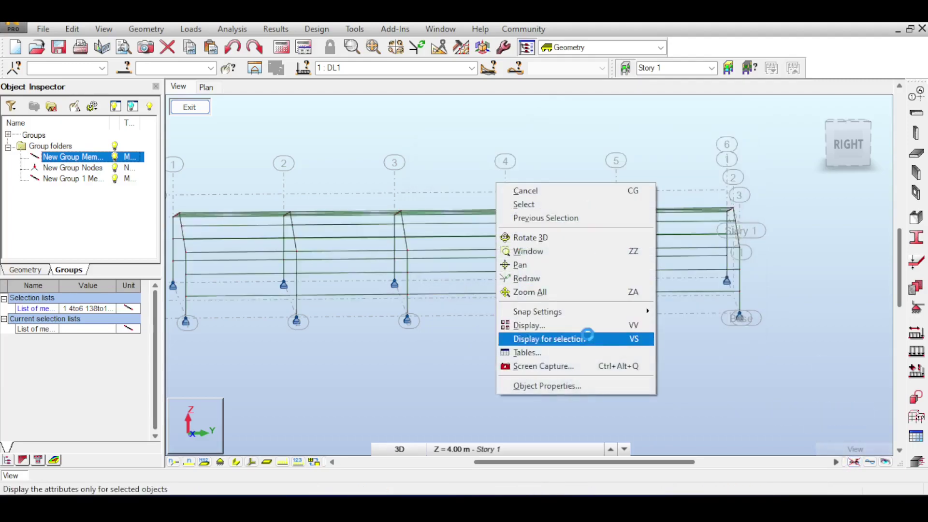
left_click(584, 325)
left_click(77, 131)
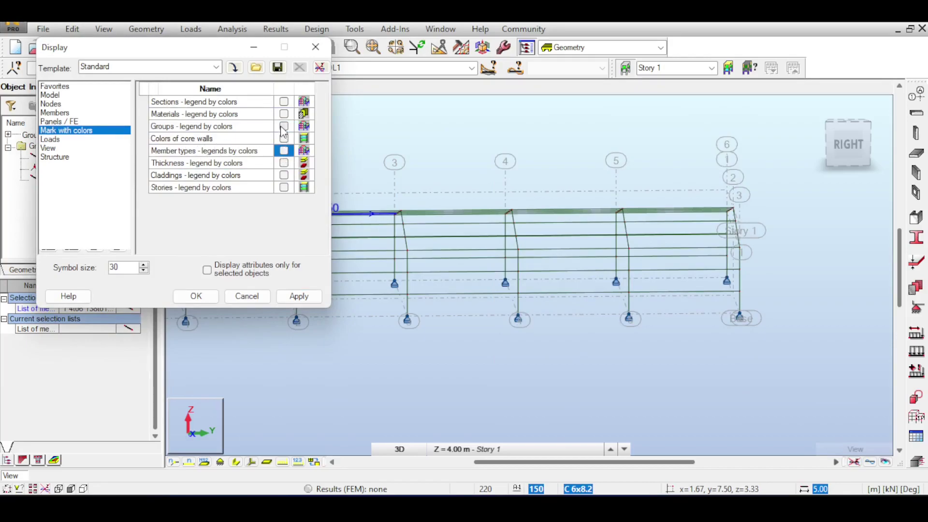
left_click(283, 126)
left_click(299, 296)
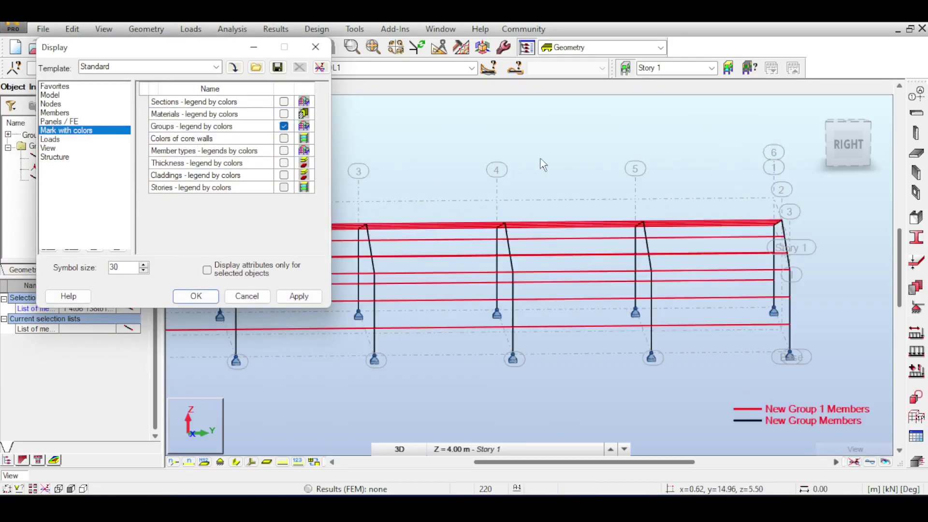
- Display the members' section shapes in an angled 3D view of the frames
left_click(852, 140)
middle_click_drag(531, 338, 422, 358, "shift")
left_click(236, 462)
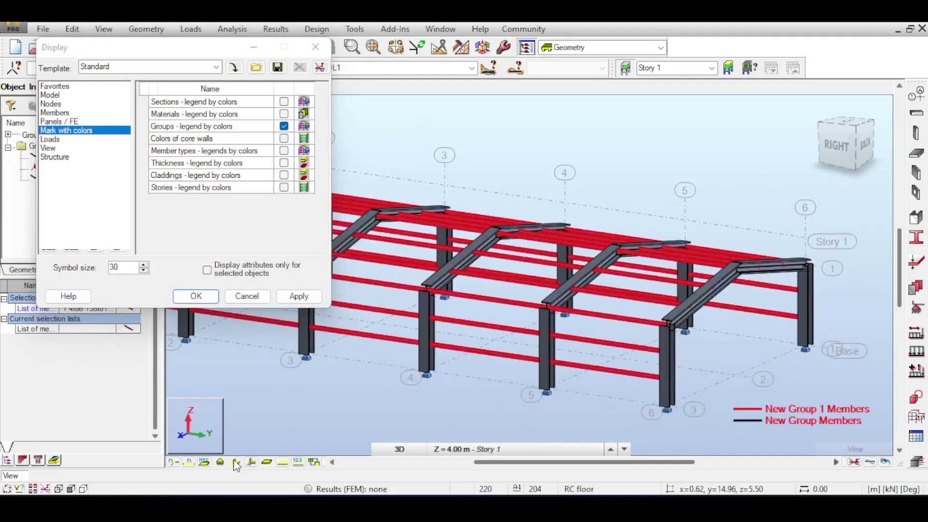
- Examine the color-coded groups from several sides, trying a window selection of the beams between axes 4 and 5
left_click(852, 138)
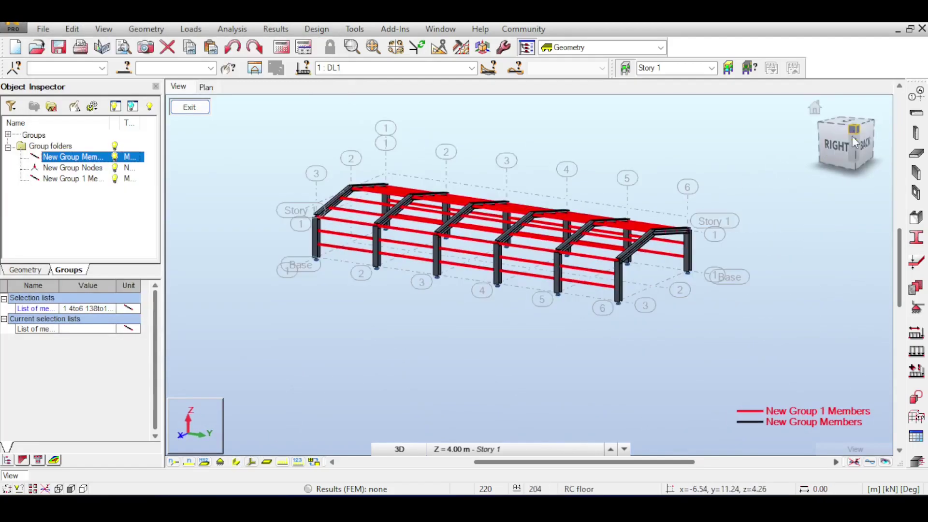
mouse_move(847, 141)
left_mouse_down()
mouse_move(862, 135)
mouse_move(848, 142)
left_mouse_up()
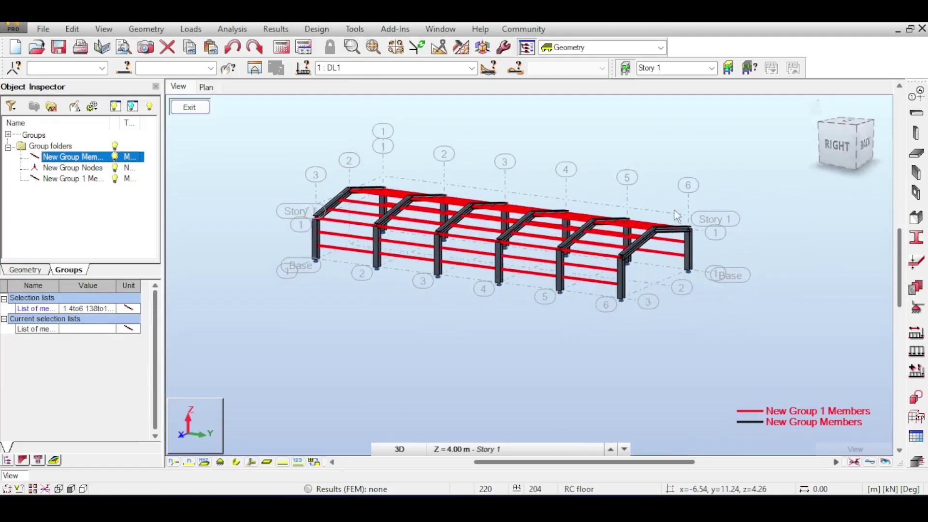
scroll(633, 208, "up", 2)
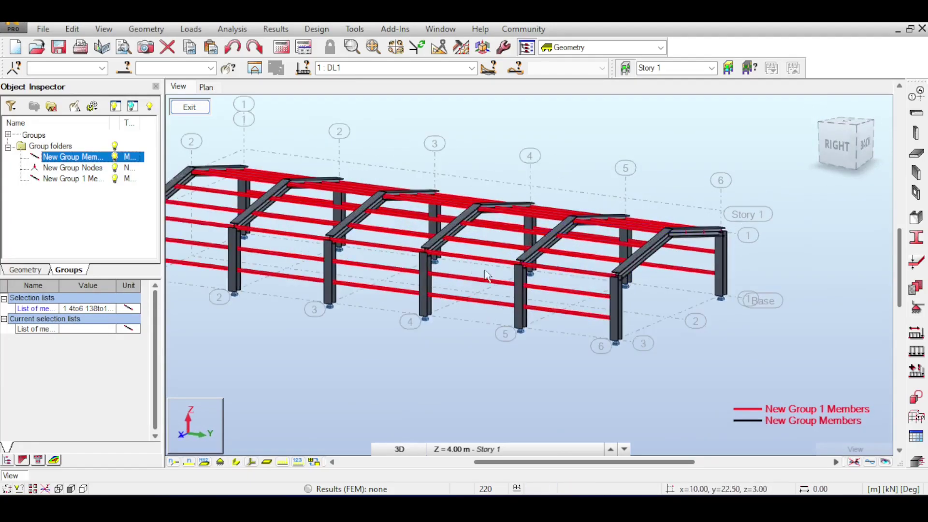
middle_click_drag(476, 207, 544, 214)
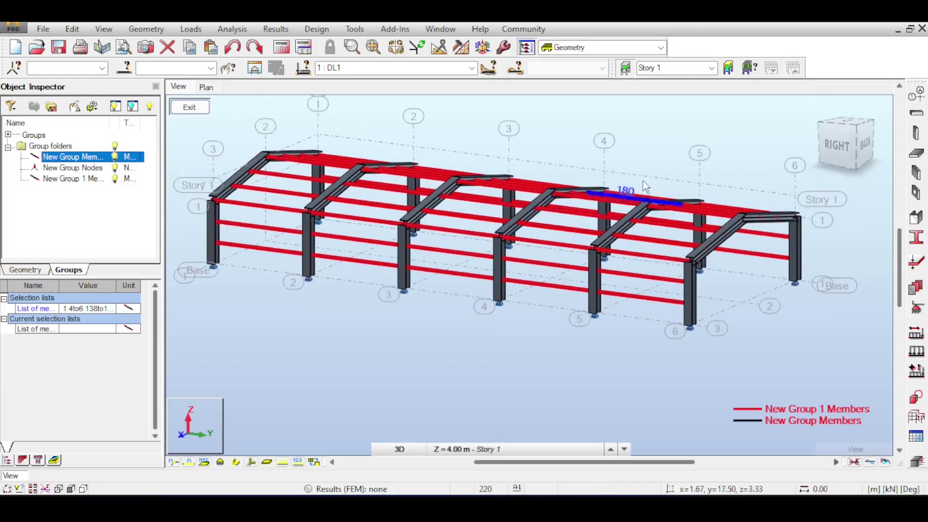
left_click(819, 146)
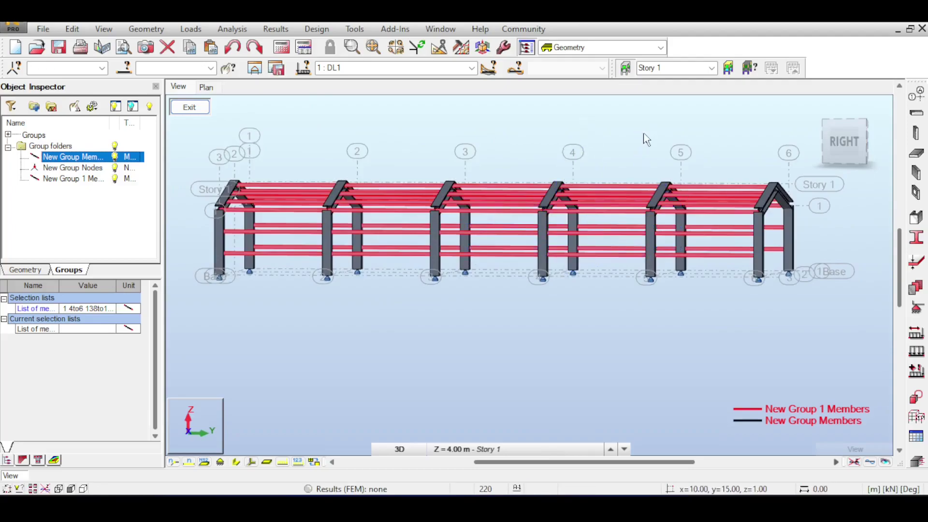
left_click_drag(640, 131, 589, 275)
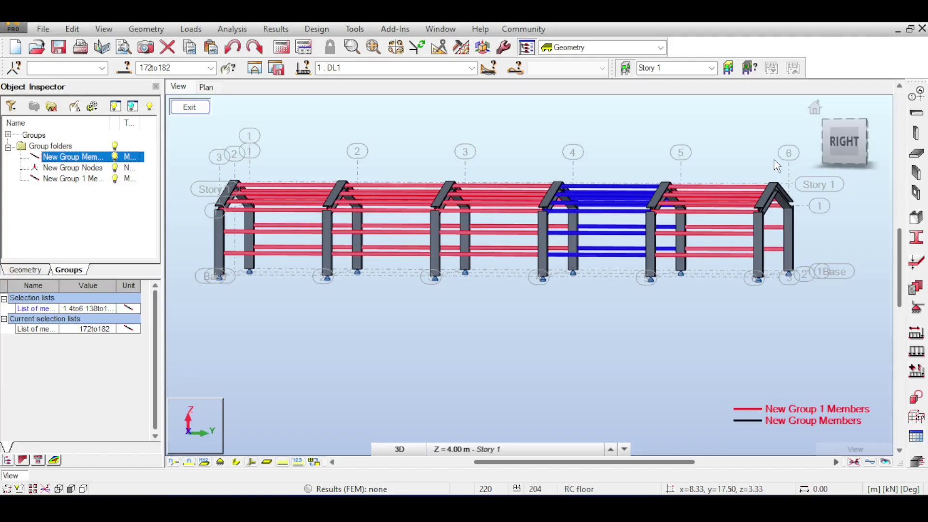
left_click(825, 156)
left_click_drag(856, 141, 851, 159)
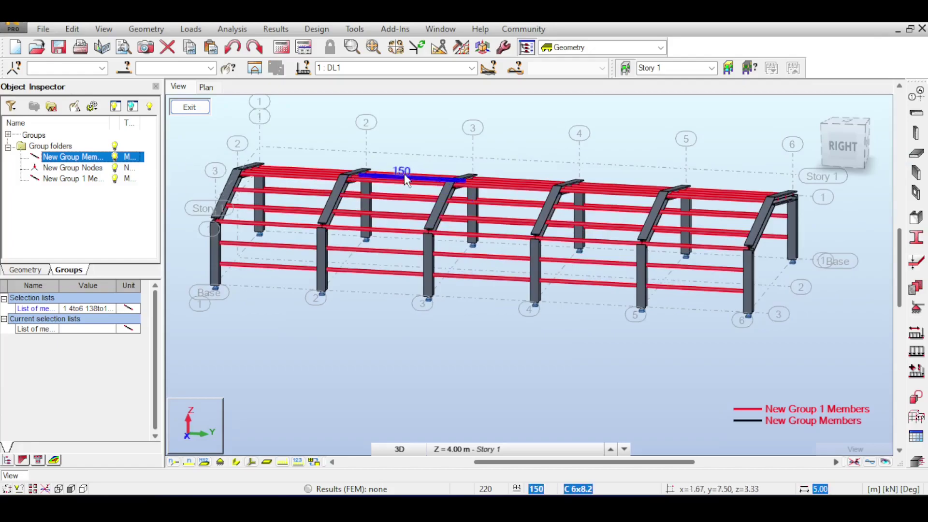
- Hide New Group 1 Members to examine the portal frames alone, and restore the group's display
left_click(68, 180)
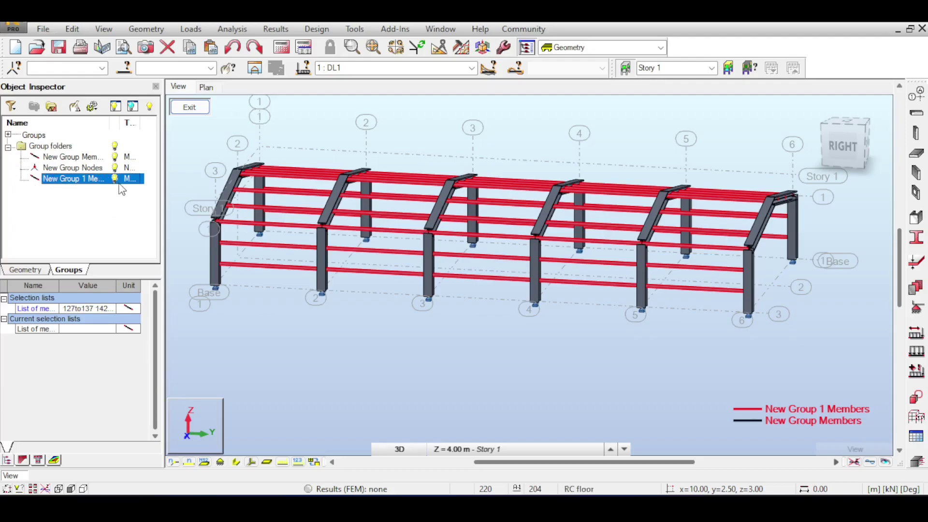
left_click(133, 106)
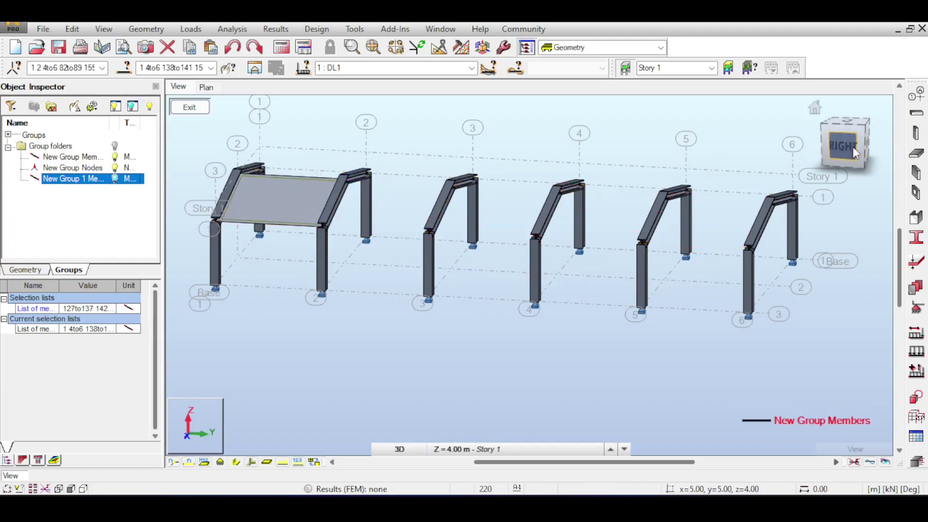
left_click(853, 146)
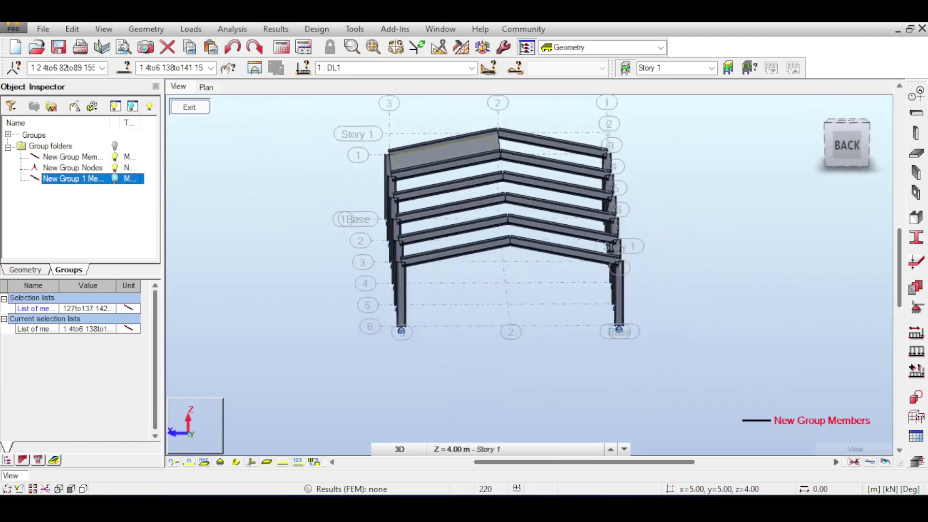
left_click_drag(852, 147, 839, 140)
middle_click_drag(488, 178, 582, 190, "shift")
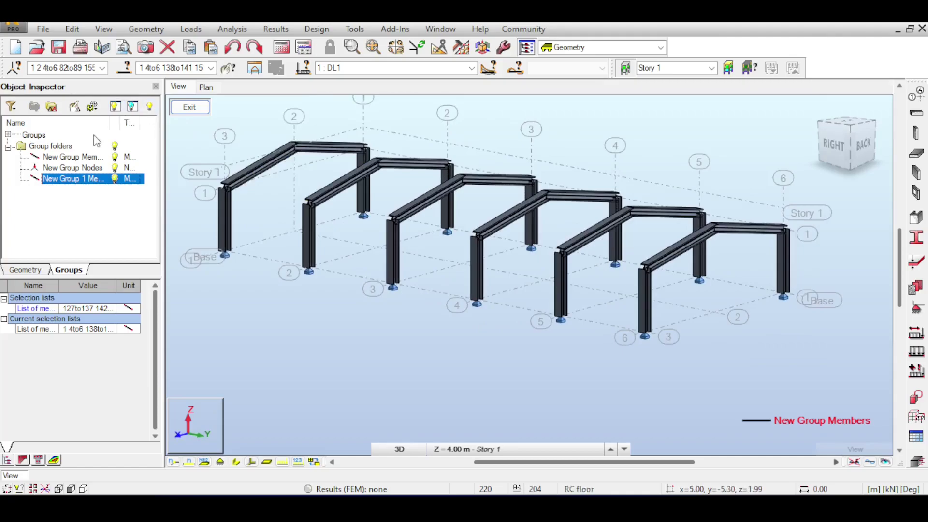
left_click(115, 105)
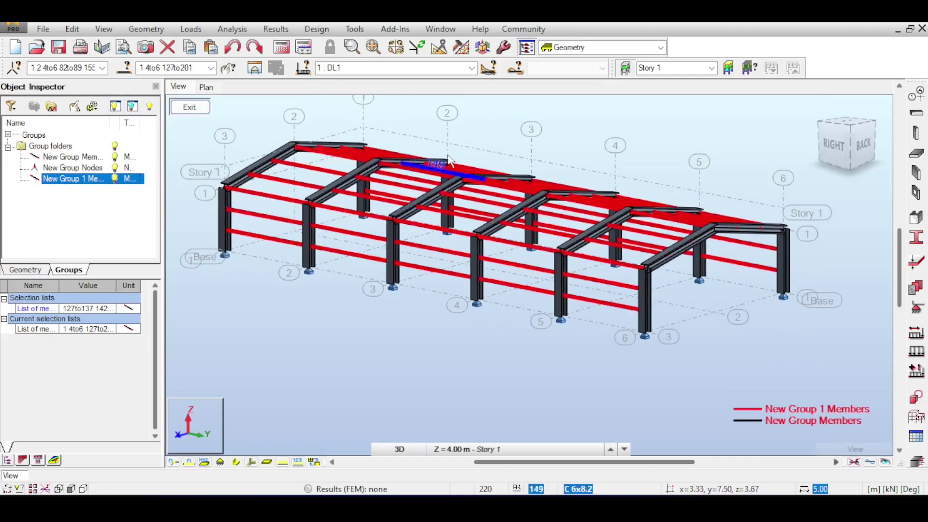
- Clear the selection in the frame model and close the current project
left_click(807, 149)
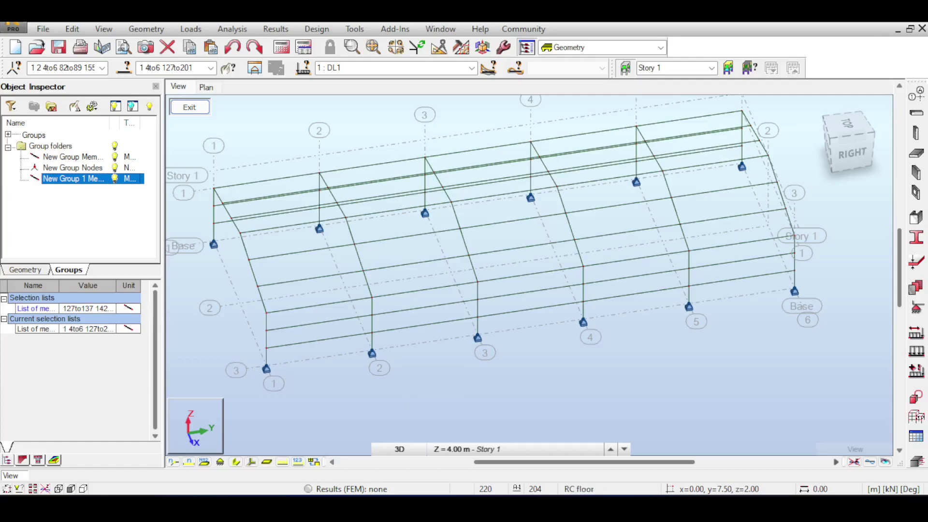
left_click(740, 211)
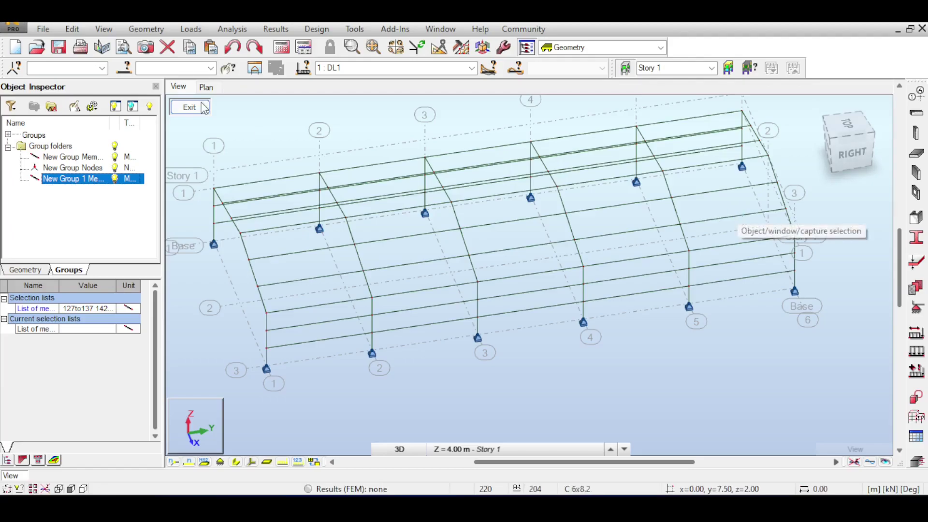
left_click(43, 29)
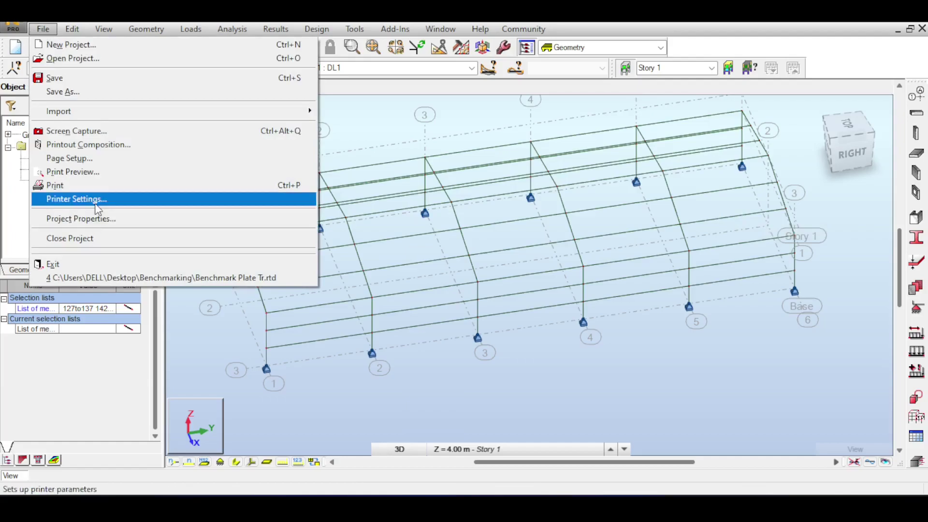
left_click(97, 237)
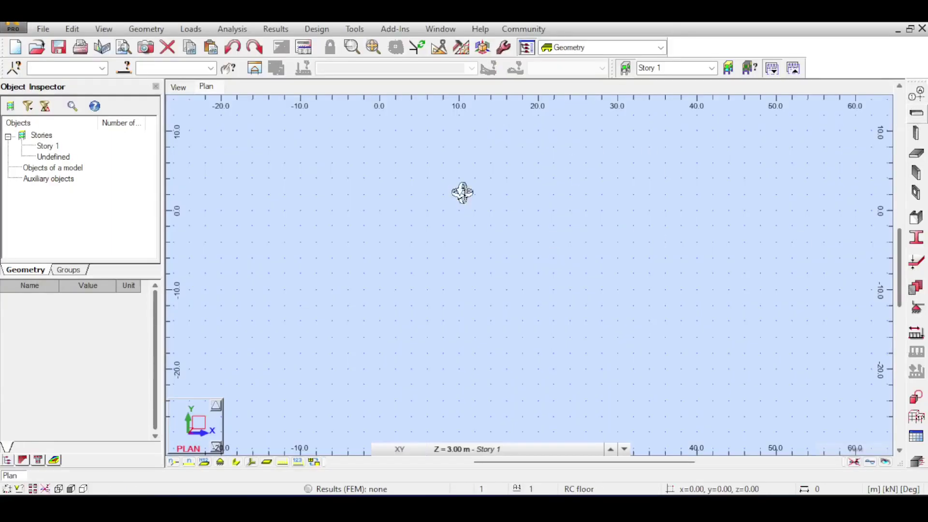
- Draw a B R250x450 RC beam from 4.00, 0.00, 3.00 to 10.00, 2.00, 3.00 and display the node numbers
left_click(915, 120)
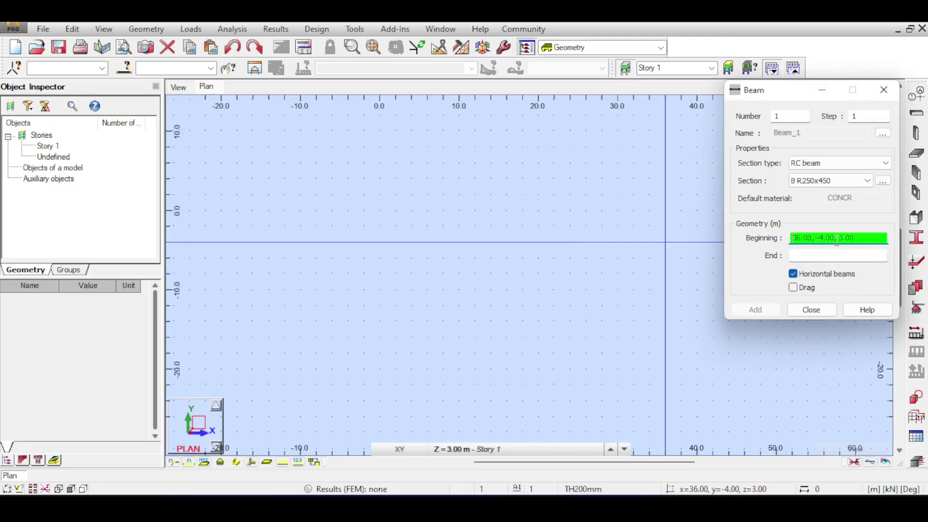
left_click(413, 211)
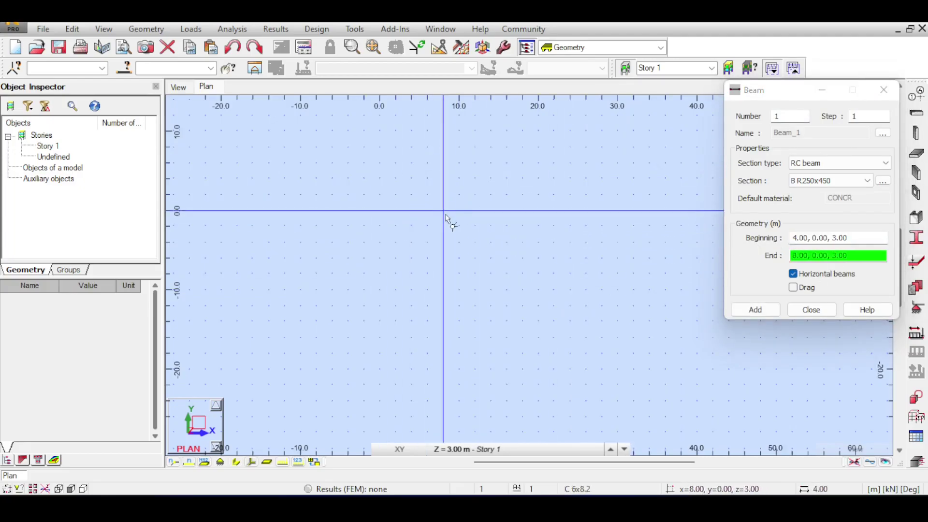
left_click(459, 194)
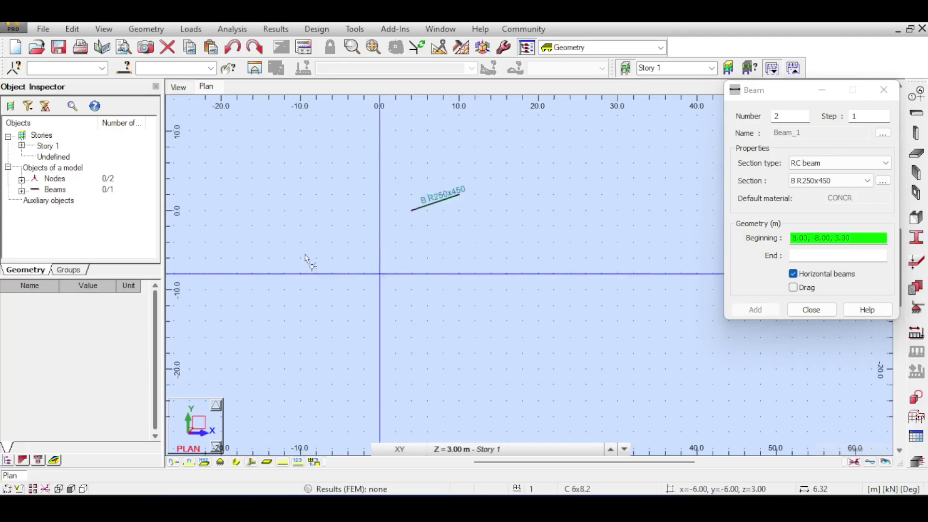
left_click(188, 462)
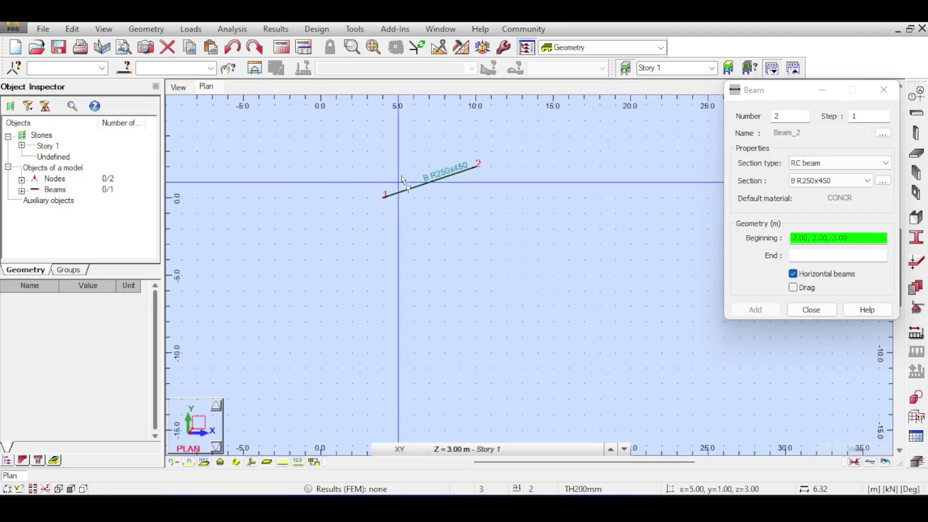
scroll(468, 162, "down", 2)
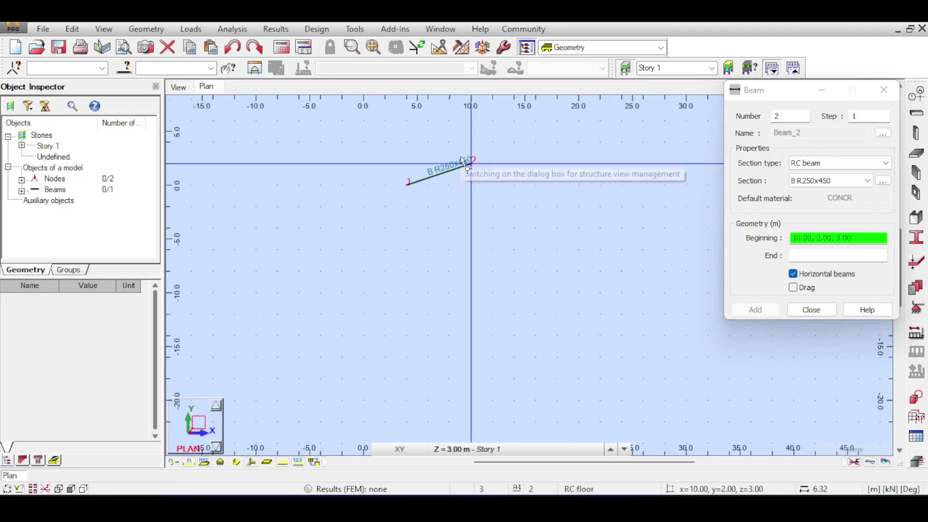
- Add two free nodes below the beam in plan, at about x=0, y=-4 and x=12, y=-6
left_click(146, 29)
left_click(177, 92)
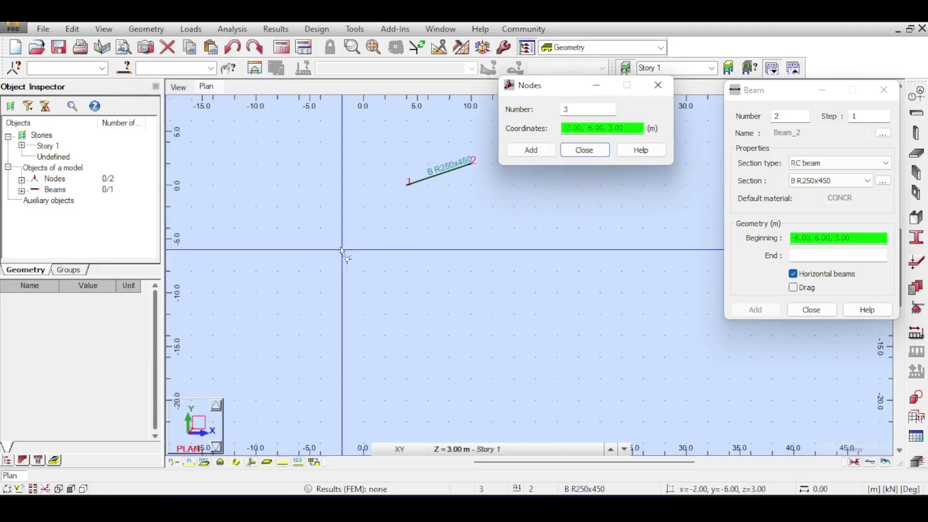
left_click(366, 225)
left_click(513, 269)
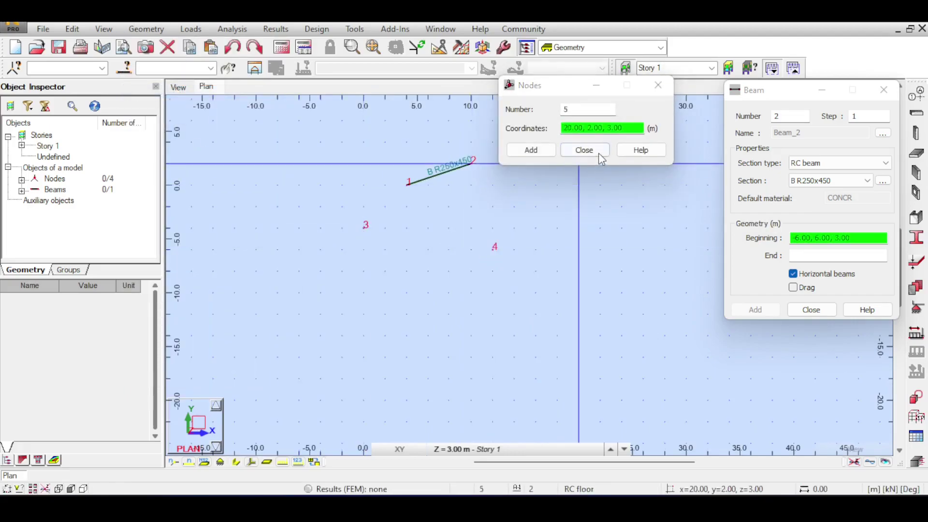
left_click(585, 150)
- Window-select the two free nodes below the beam and clear the selection
scroll(601, 158, "down", 2)
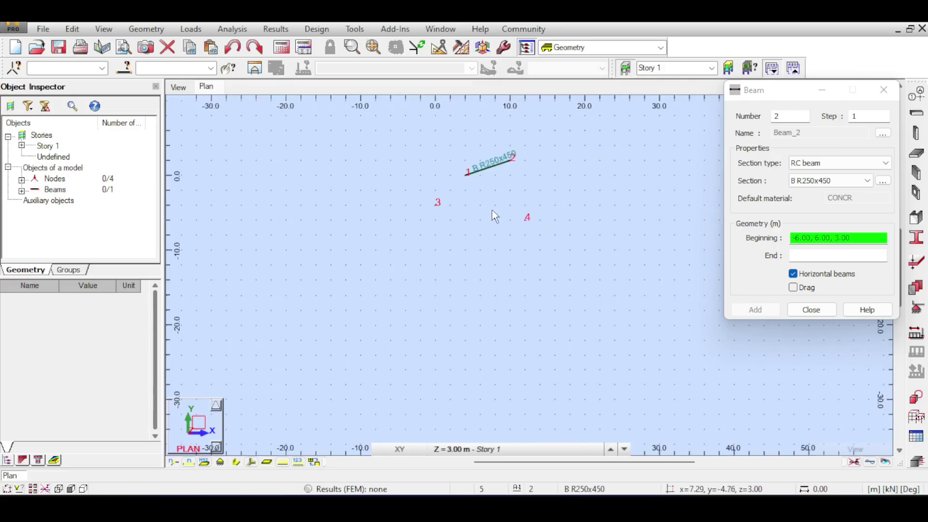
left_click_drag(415, 192, 553, 250)
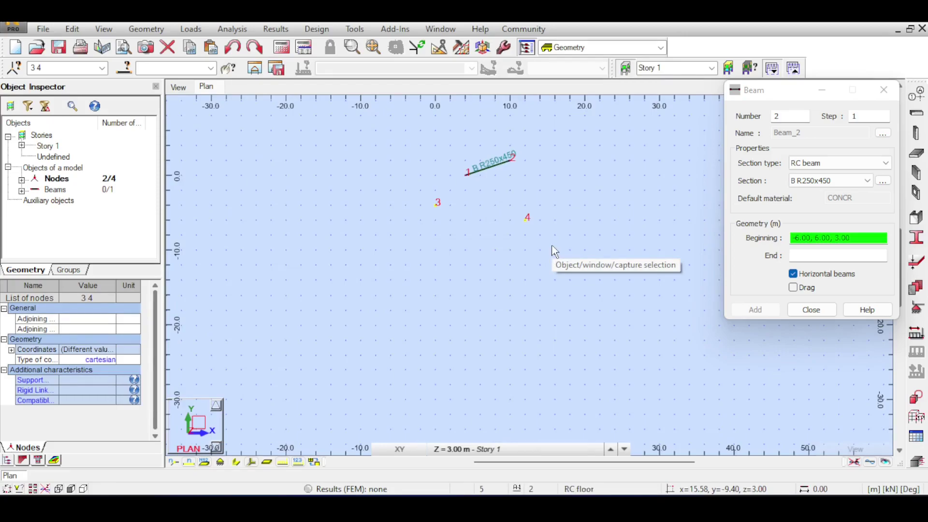
left_click(511, 206)
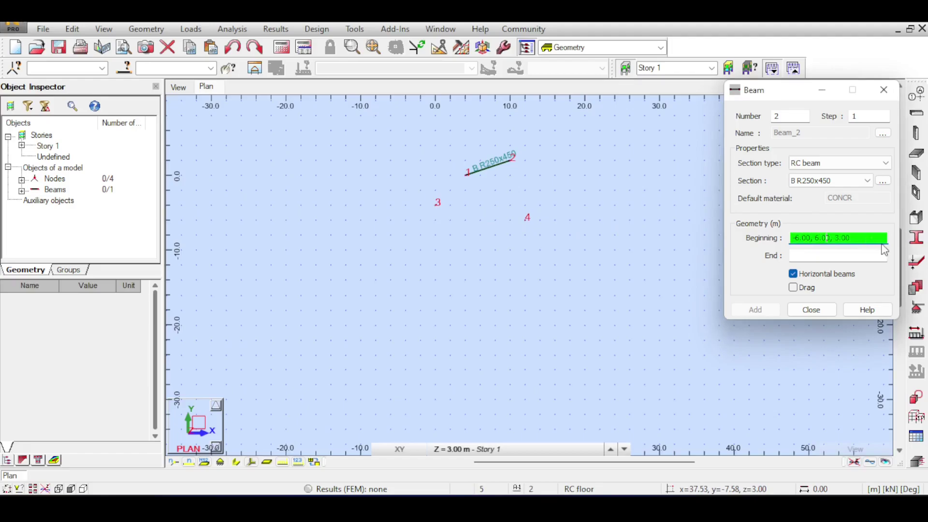
- Try to define a B R250x450 RC beam by entering node 3 as its beginning and node 4 as its end
left_click_drag(848, 241, 746, 244)
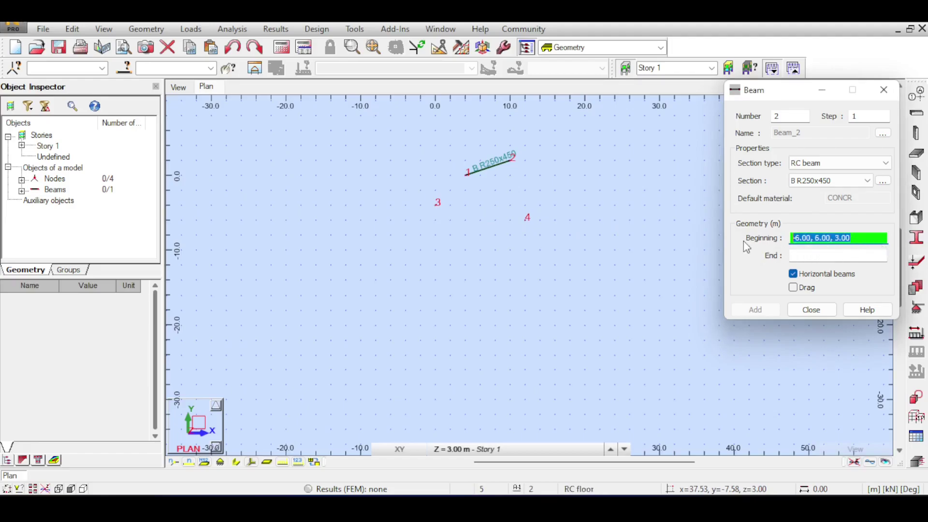
type("3")
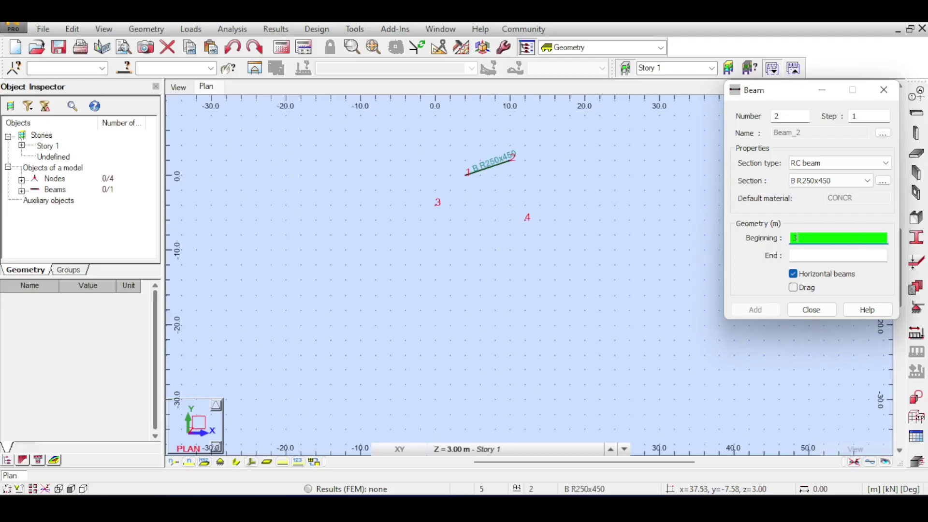
left_click(794, 255)
type("4")
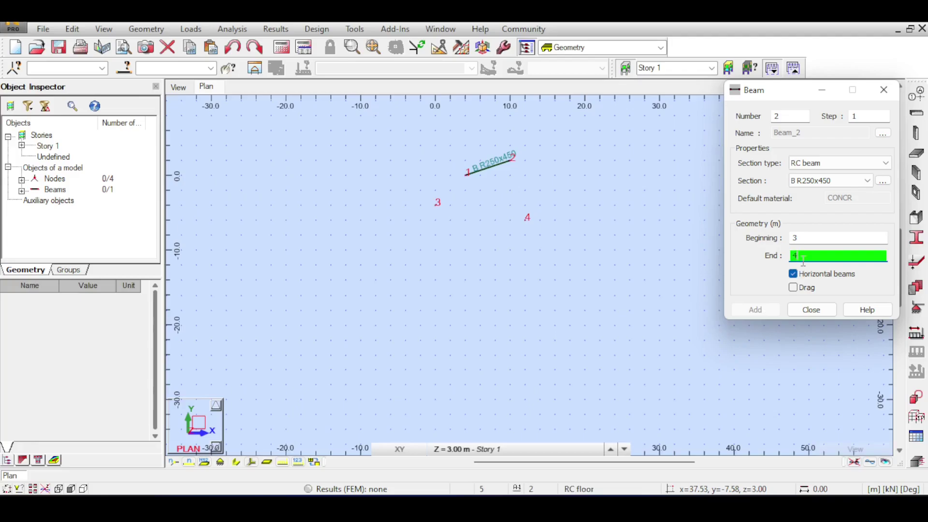
left_click(816, 238)
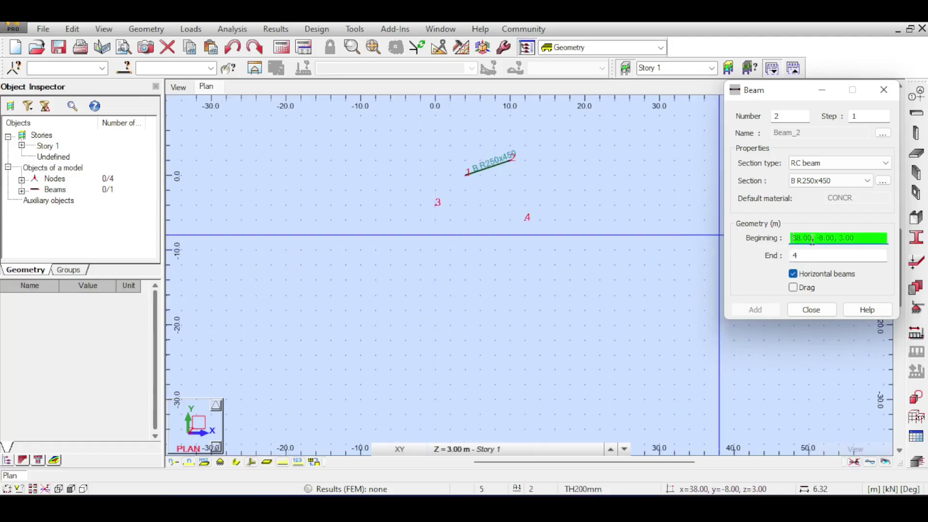
key("Escape")
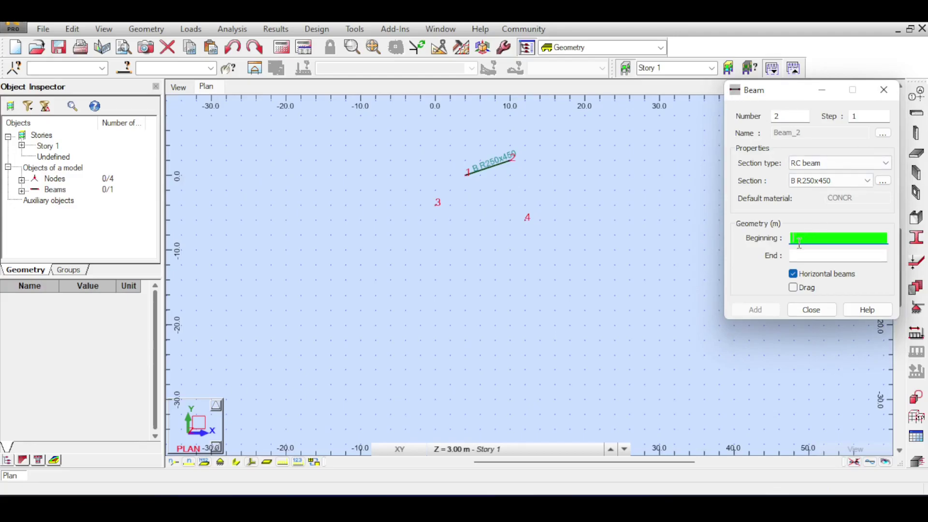
- Draw a B R250x450 RC beam away from the existing nodes, from 30.00, 0.00, 3.00 to about x=38, y=-6
middle_click_drag(679, 179, 575, 172)
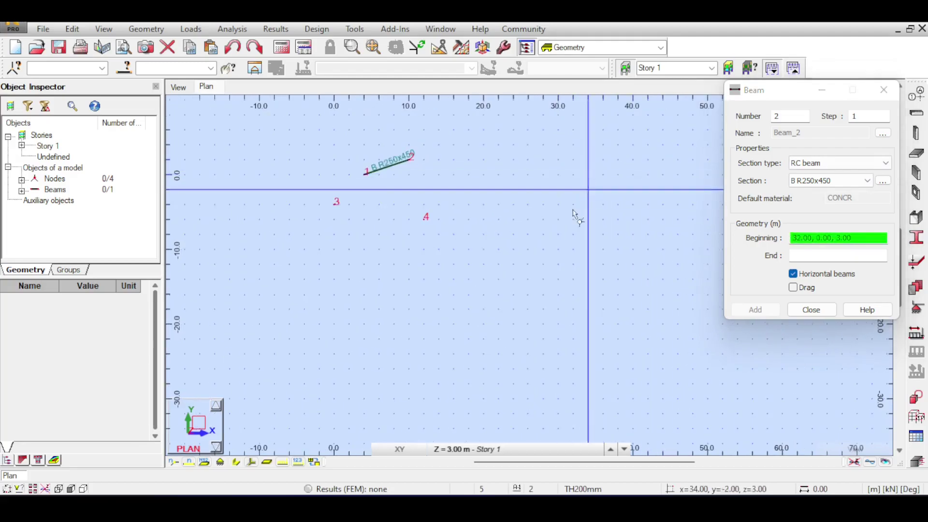
left_click(556, 176)
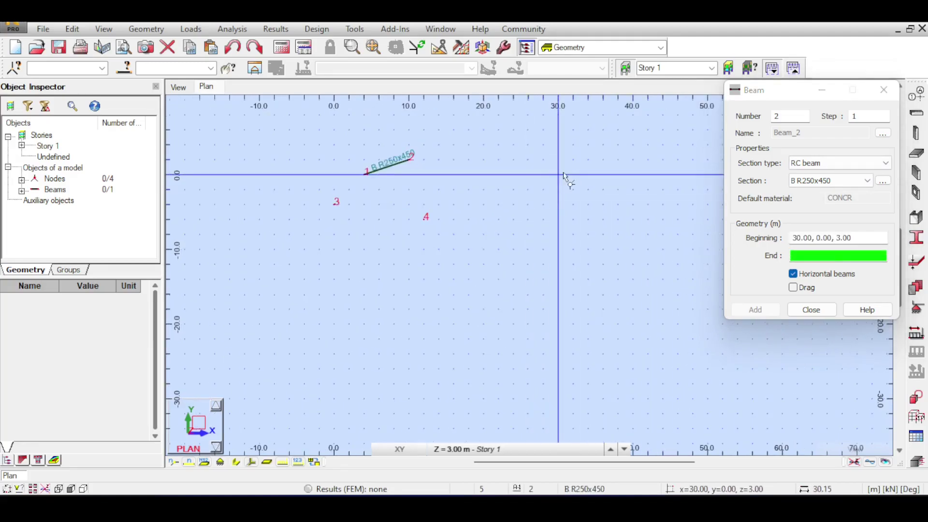
left_click(618, 220)
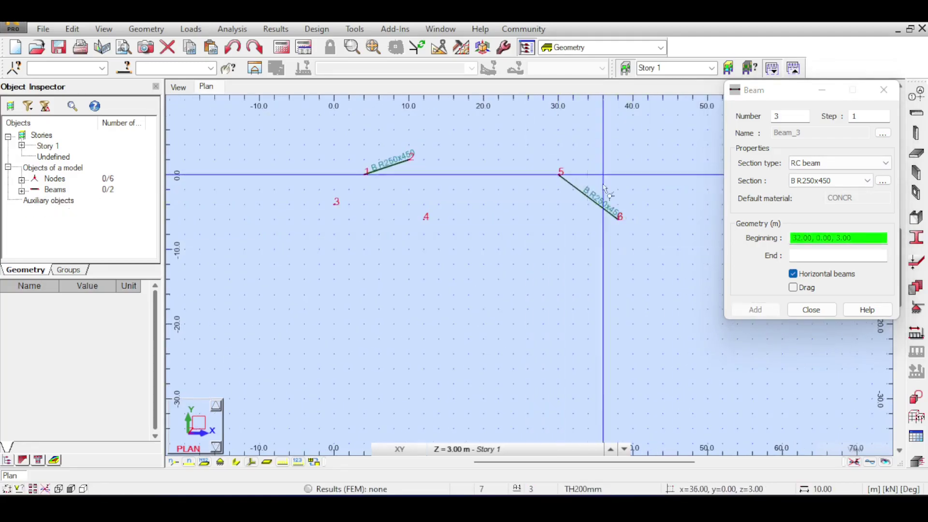
key("Escape")
- Reassign the new beam's end nodes to 3 and 4, then window-select it with both nodes and clear the selection
left_click(576, 210)
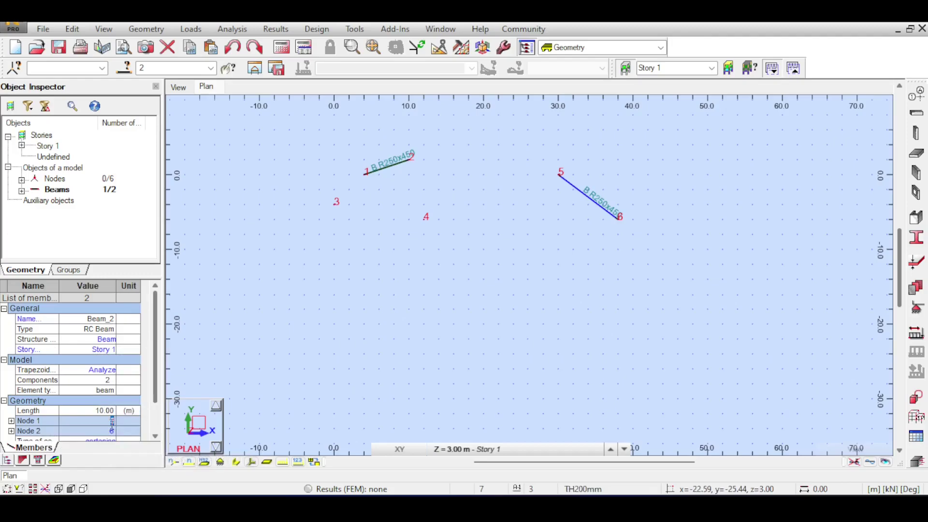
left_click(105, 430)
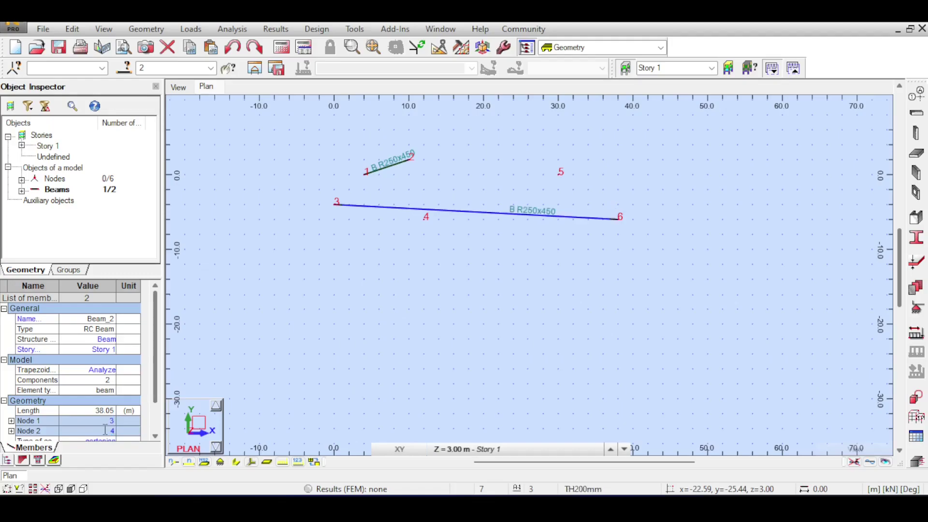
left_click(106, 430)
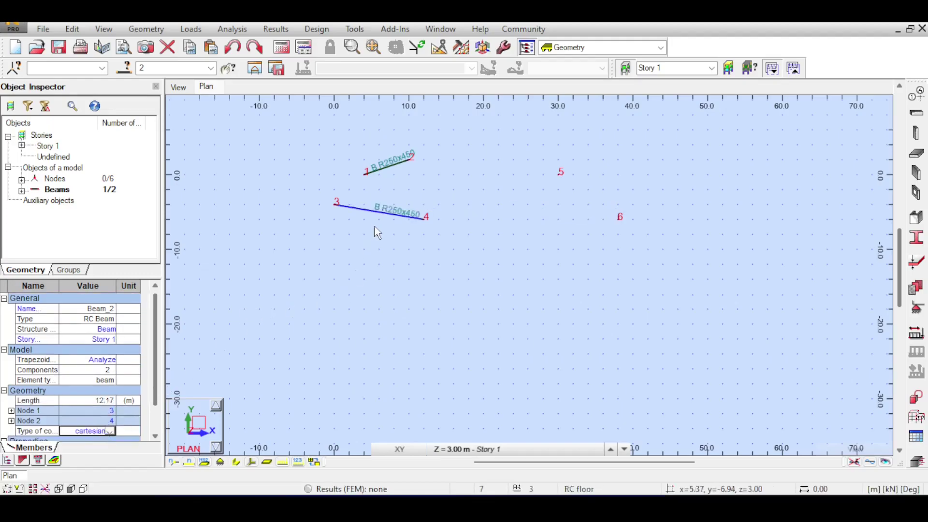
left_click_drag(322, 191, 451, 240)
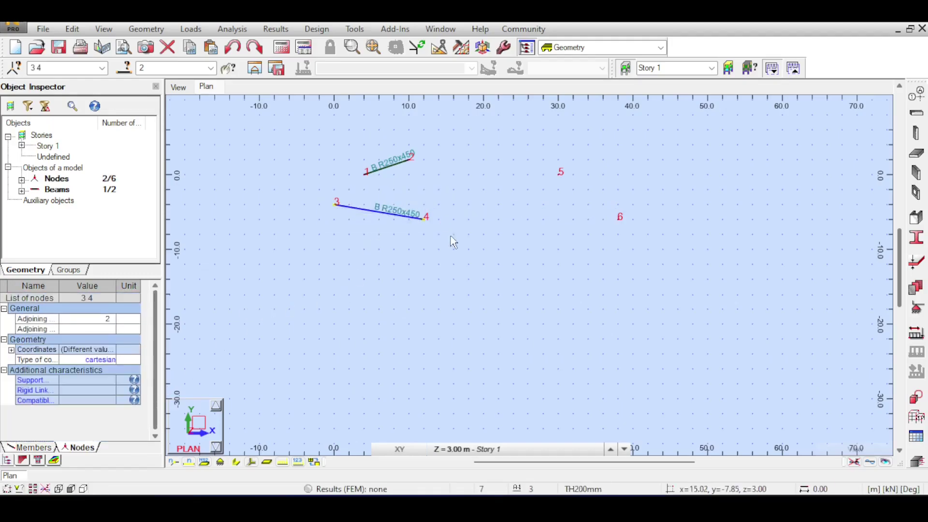
left_click(517, 252)
- Window-select all beams and nodes in the plan and delete them
left_click_drag(546, 142, 678, 251)
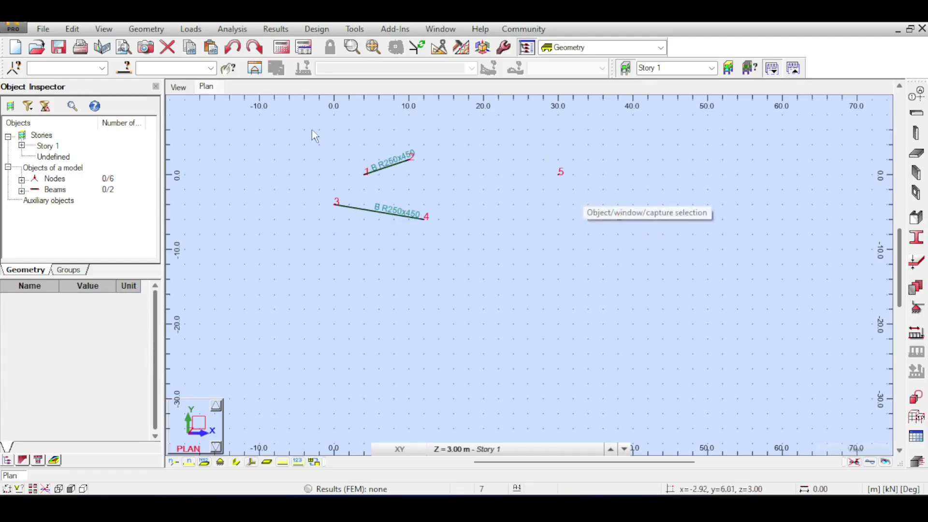
left_click_drag(288, 117, 629, 295)
key("Delete")
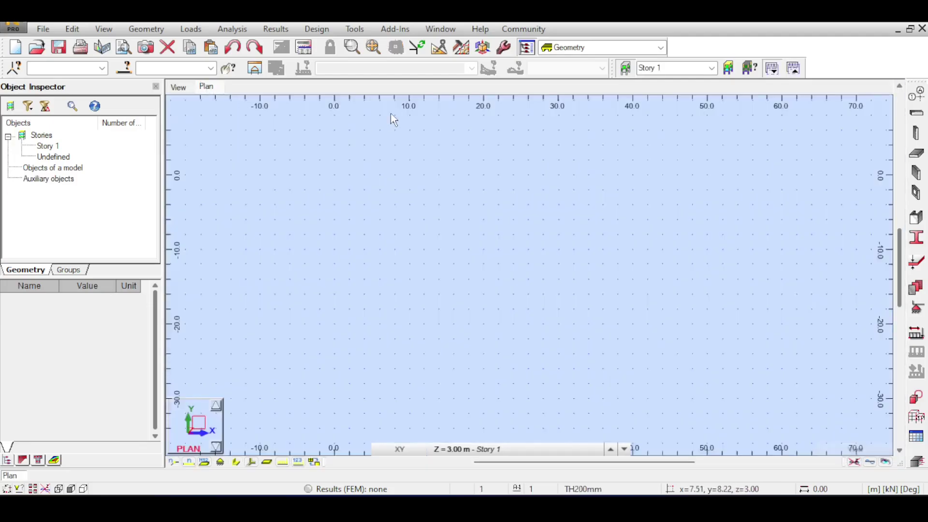
- Add two free nodes in plan at x=0, y=0 and x=8, y=0 on the 3.00 m level
left_click(160, 32)
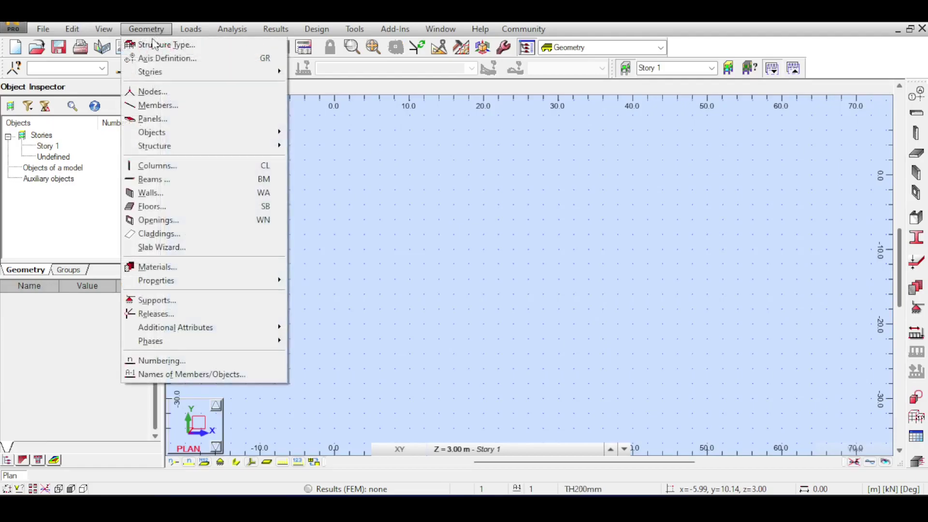
left_click(164, 98)
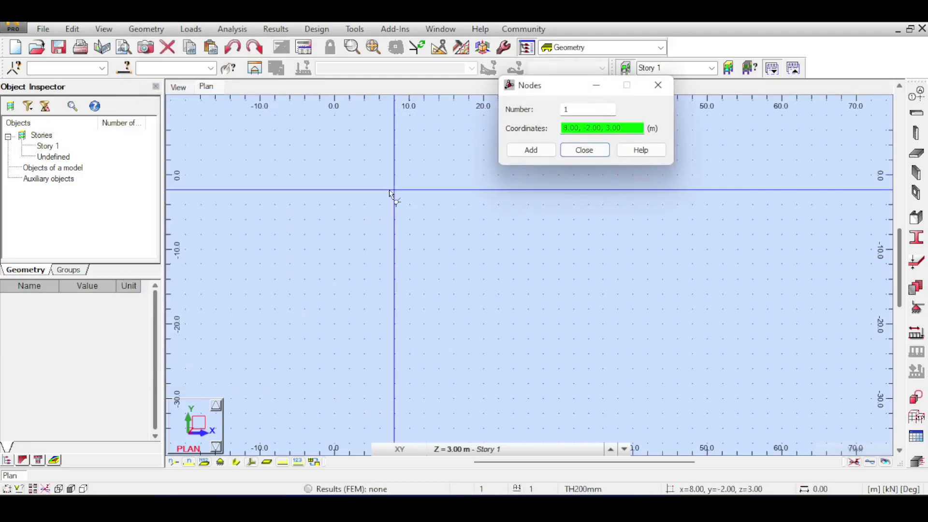
left_click(339, 176)
left_click(394, 175)
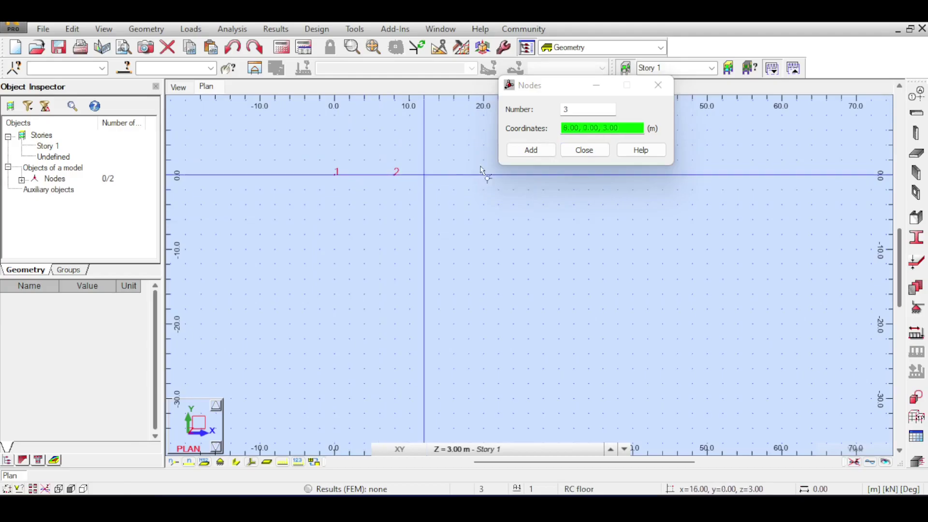
left_click(583, 150)
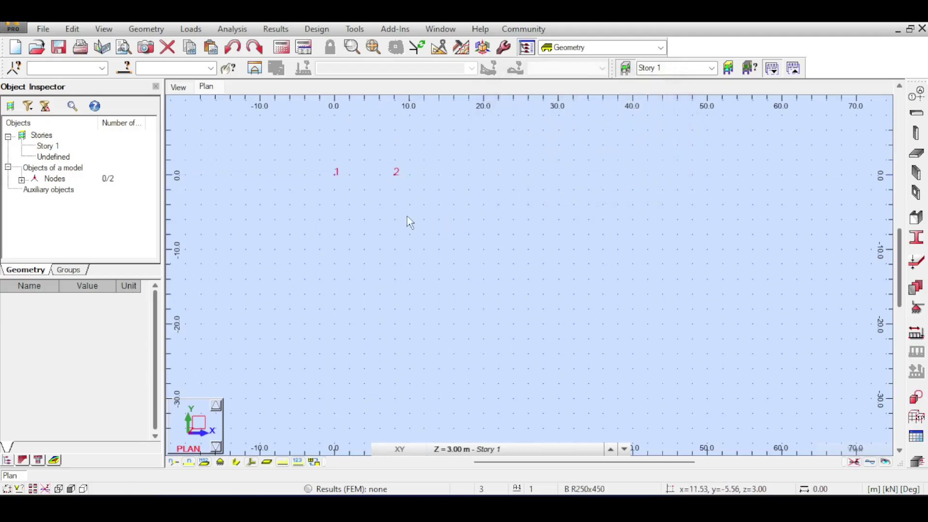
left_click(916, 112)
left_click(807, 240)
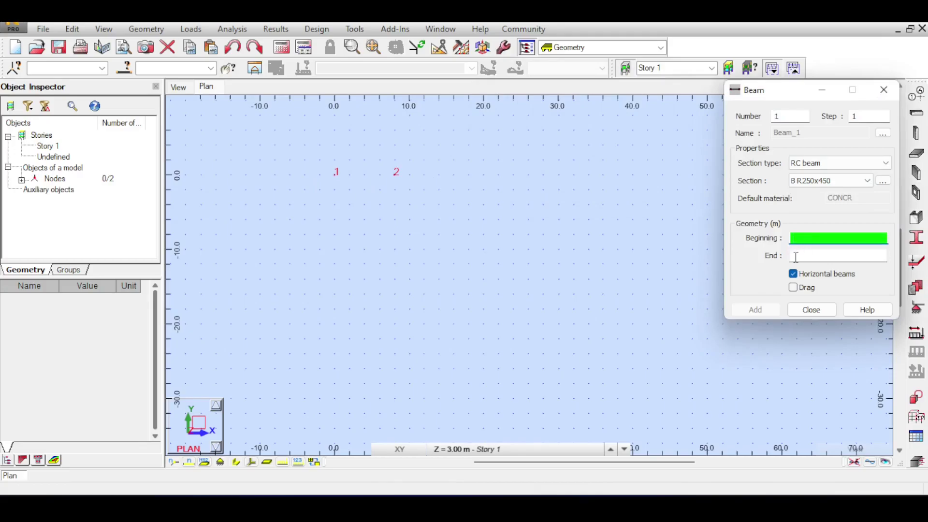
left_click(796, 256)
left_click(884, 91)
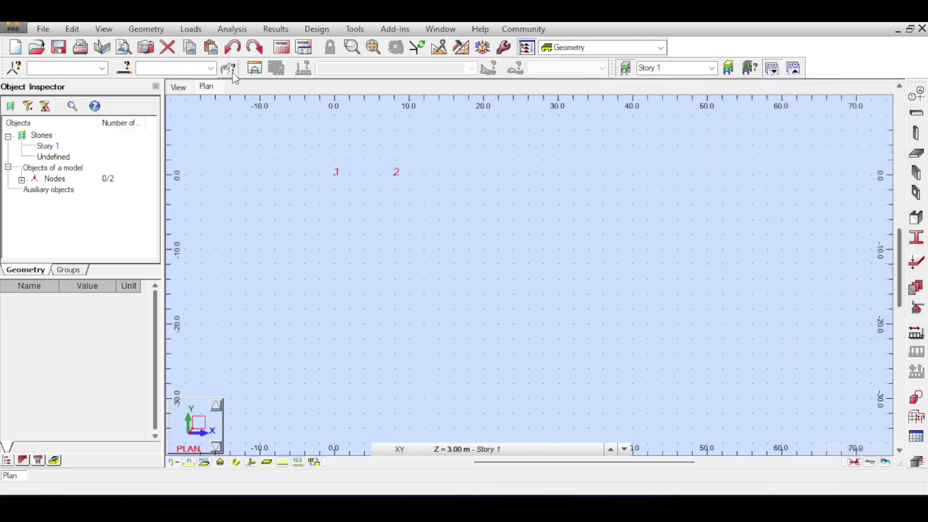
- Open the full data table for Members
left_click(97, 30)
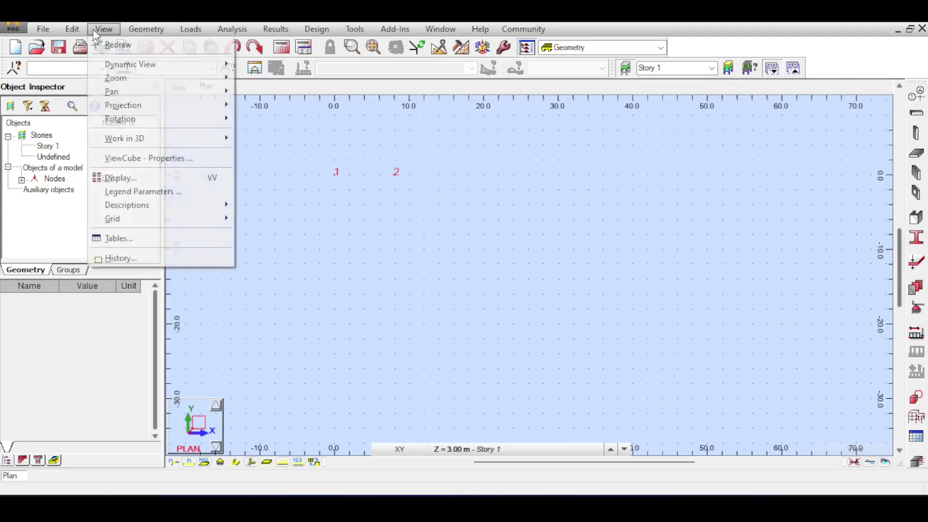
left_click(116, 238)
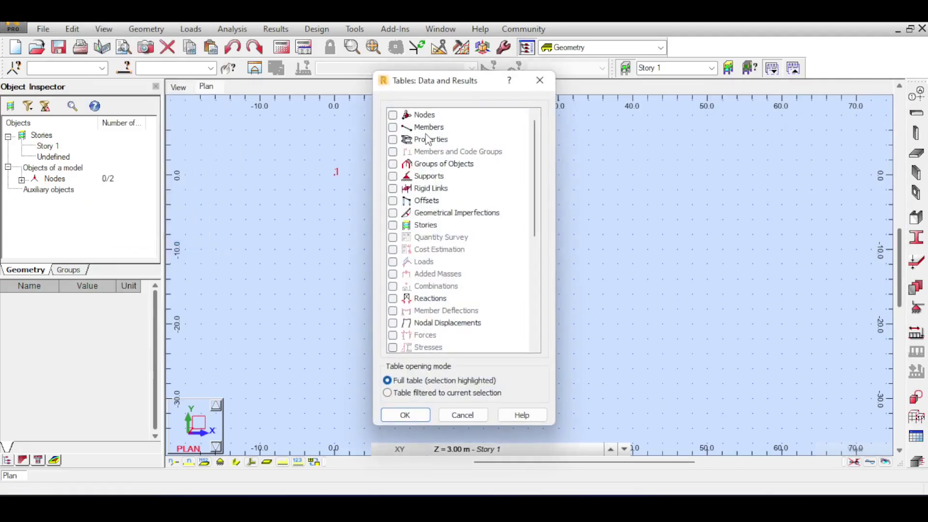
left_click(392, 127)
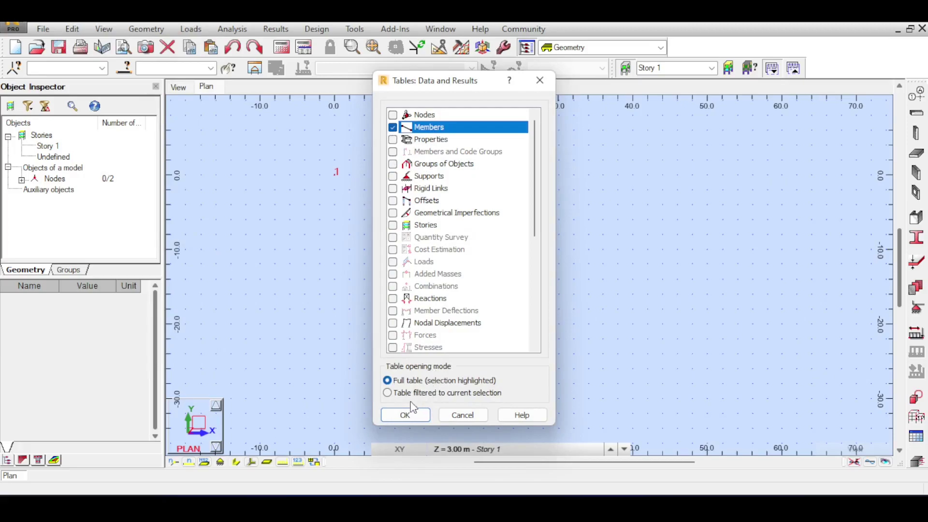
left_click(399, 417)
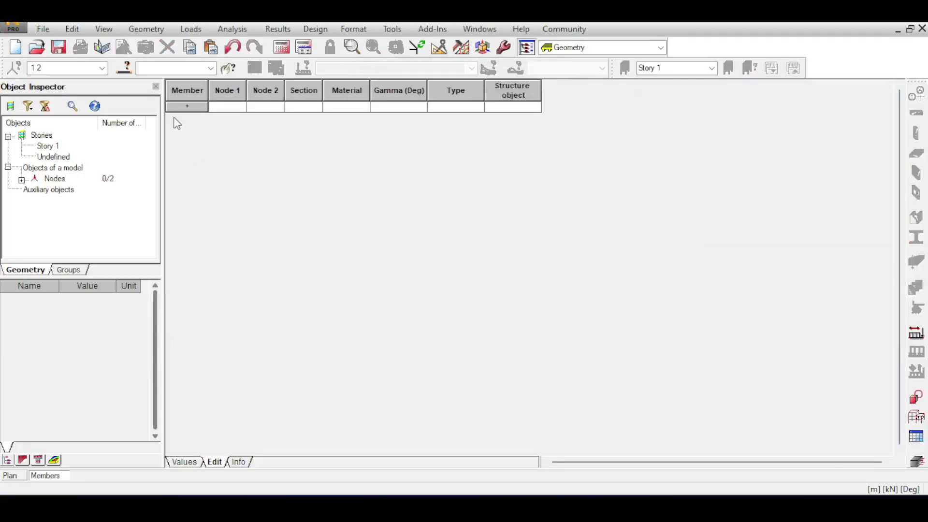
- Add a member to the table with node 1 as its first node and node 2 as its second node
left_click(222, 108)
type("1")
key("Return")
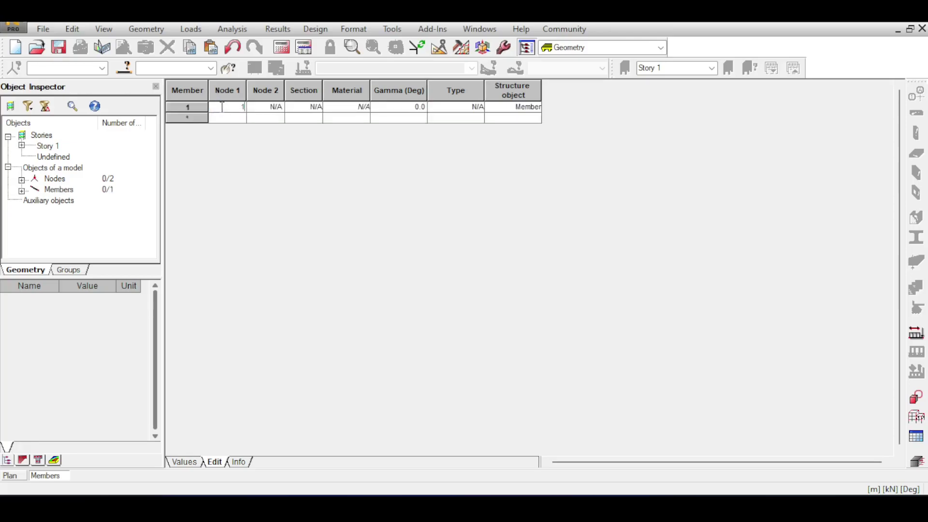
key("Tab")
type("2")
key("Tab")
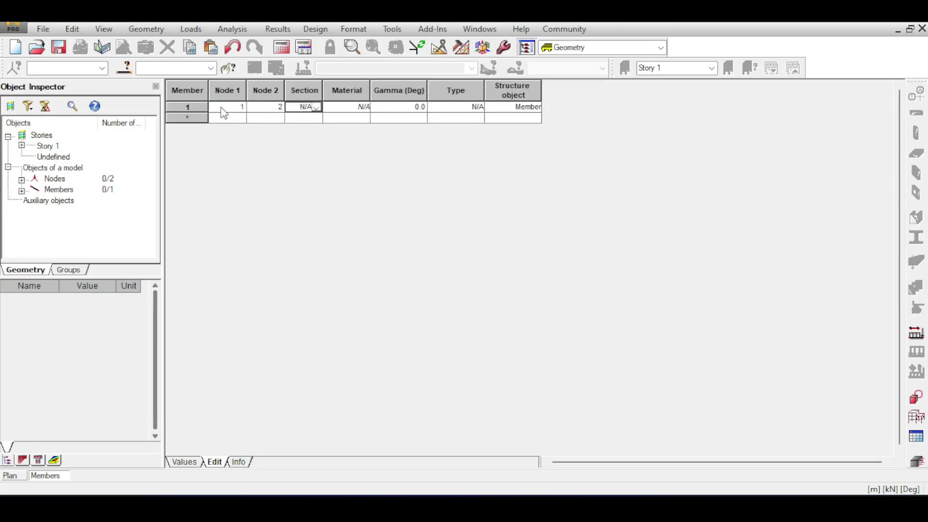
- Try to assign section W 14x257 to the new member before choosing its material
left_click(318, 109)
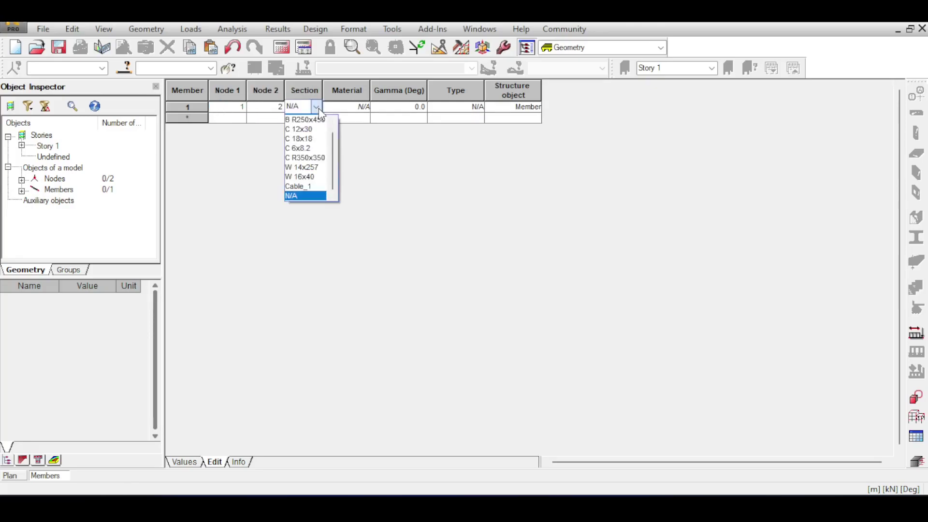
left_click(308, 168)
left_click(352, 111)
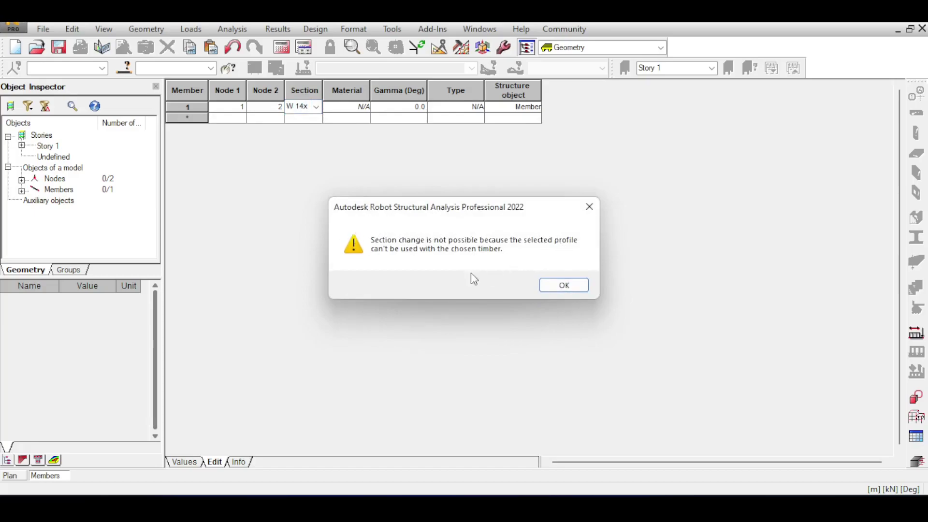
left_click(562, 285)
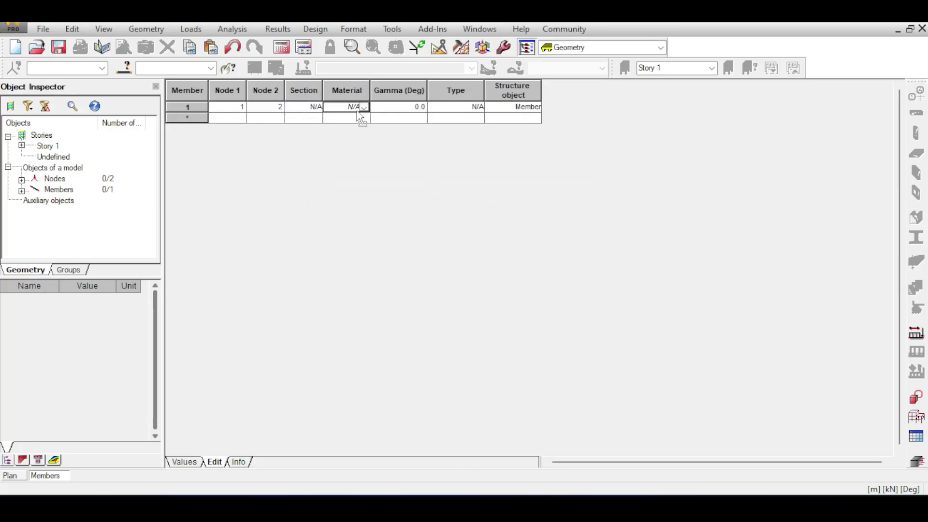
- Set the new member's material to STEEL and its section to W 14x257
left_click(361, 115)
left_click(364, 107)
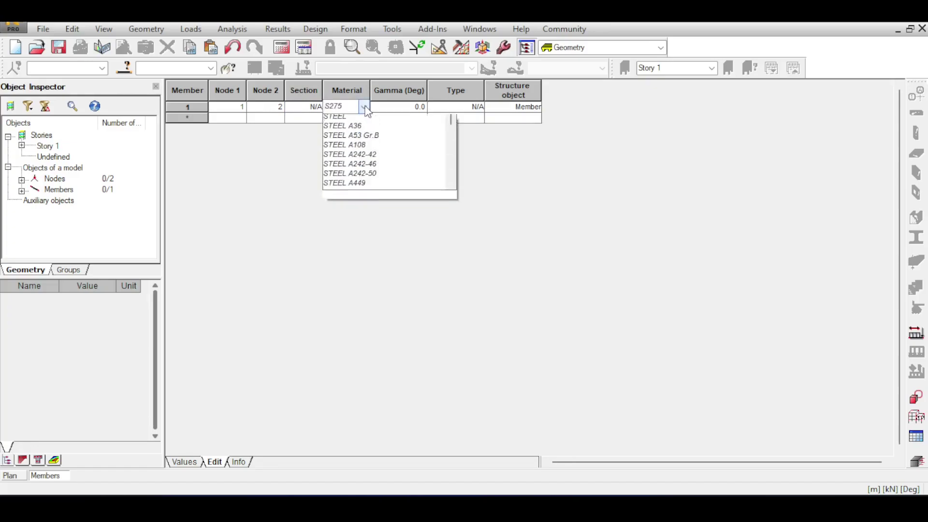
left_click(352, 129)
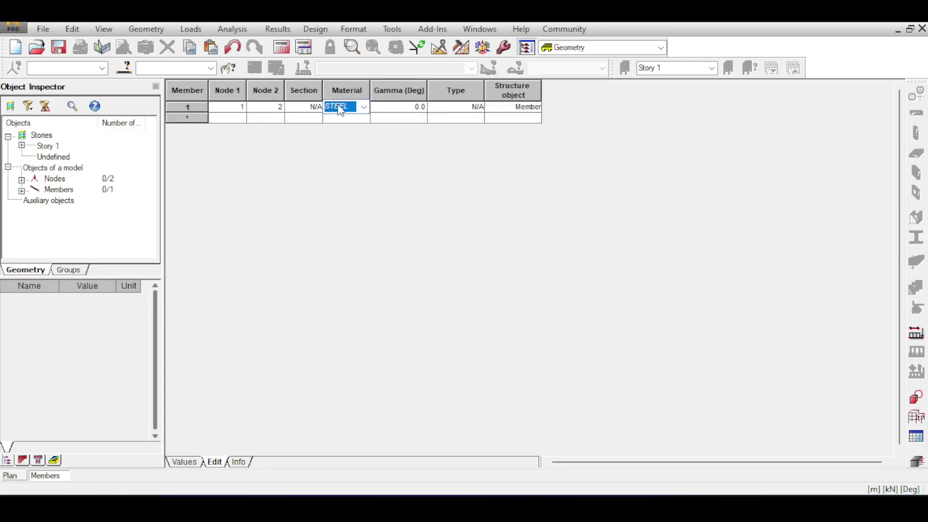
left_click(304, 107)
left_click(316, 107)
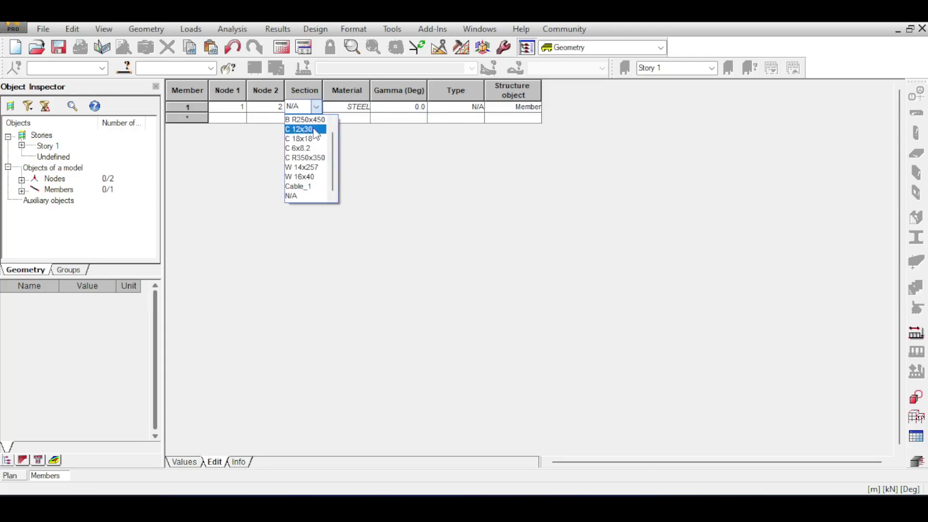
left_click(312, 166)
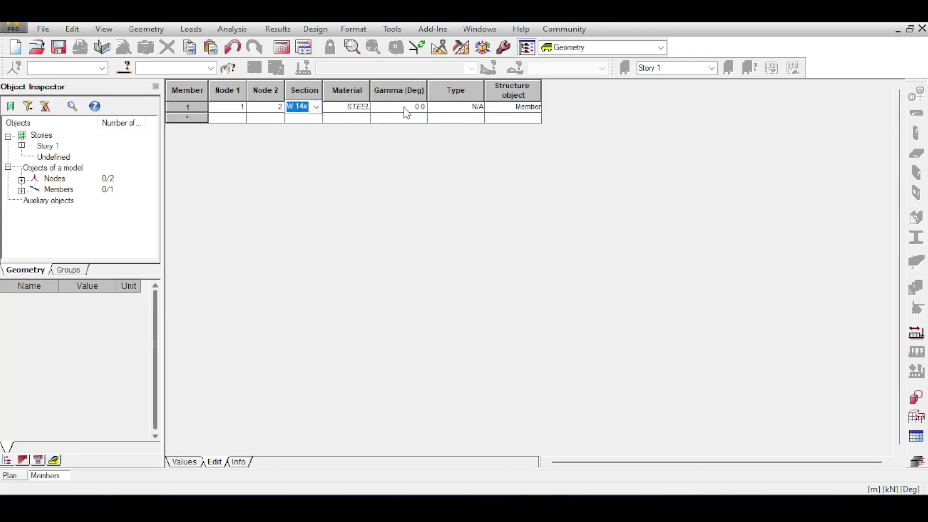
- Set the new member's type and structure object both to Beam, and close the Members table
left_click(478, 108)
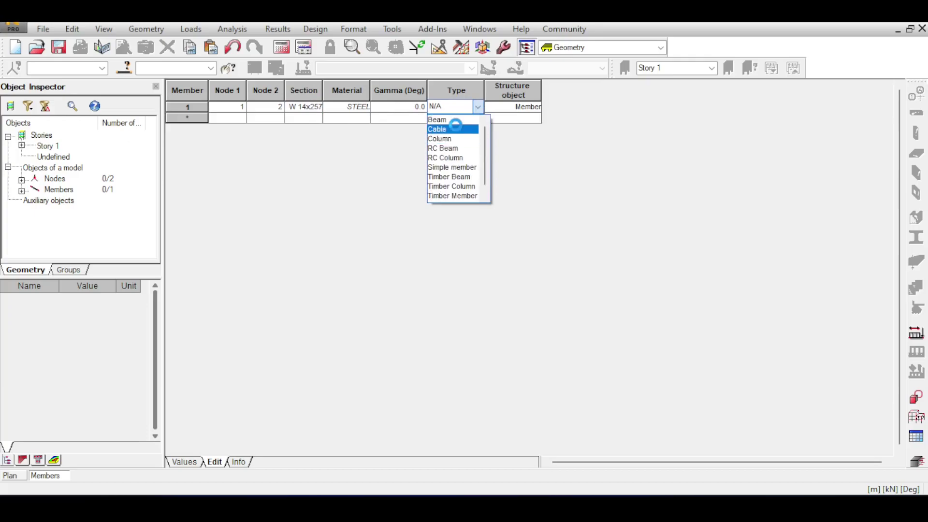
left_click(444, 120)
left_click(522, 110)
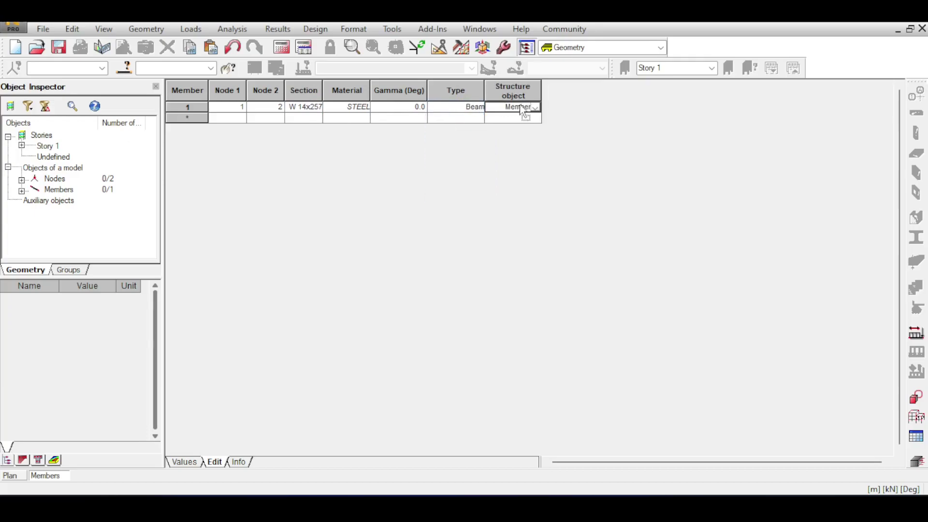
left_click(534, 108)
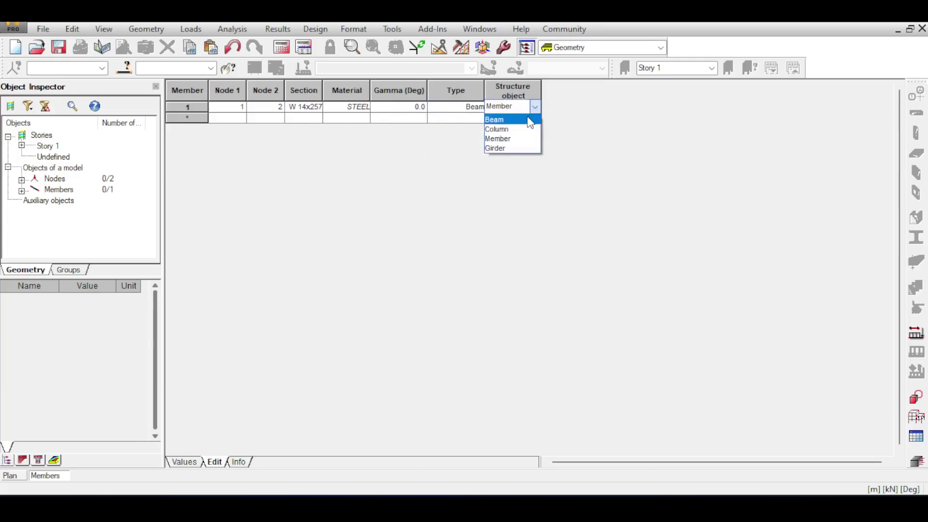
left_click(503, 119)
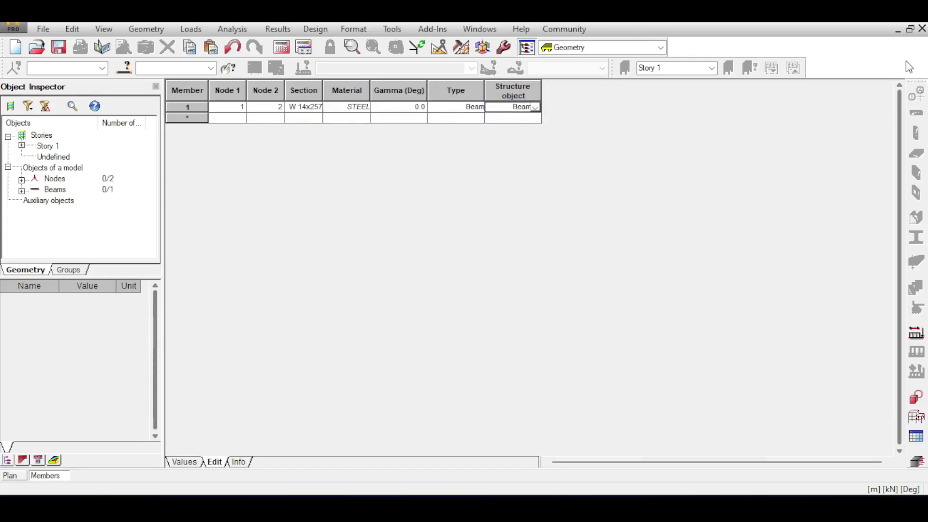
left_click(922, 29)
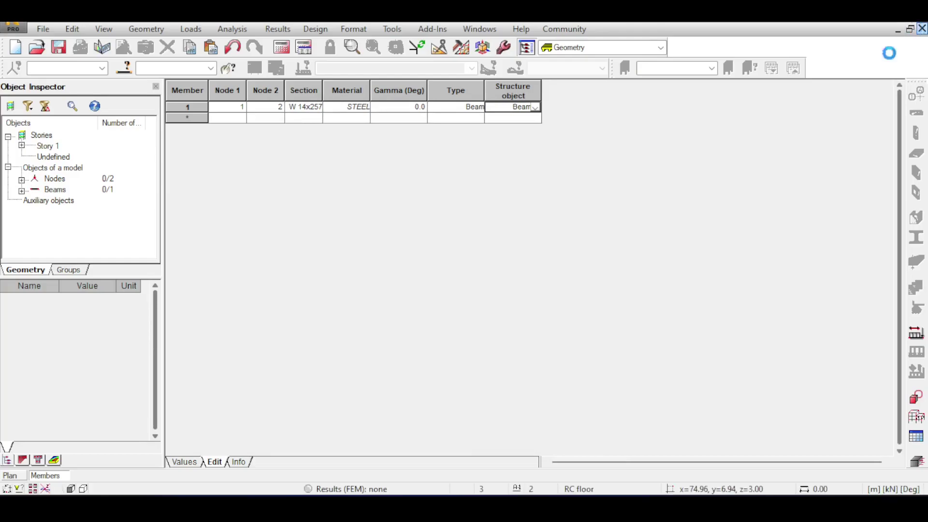
- Select the W 14x257 beam in the plan together with its two end nodes, and clear the selection
left_click(352, 179)
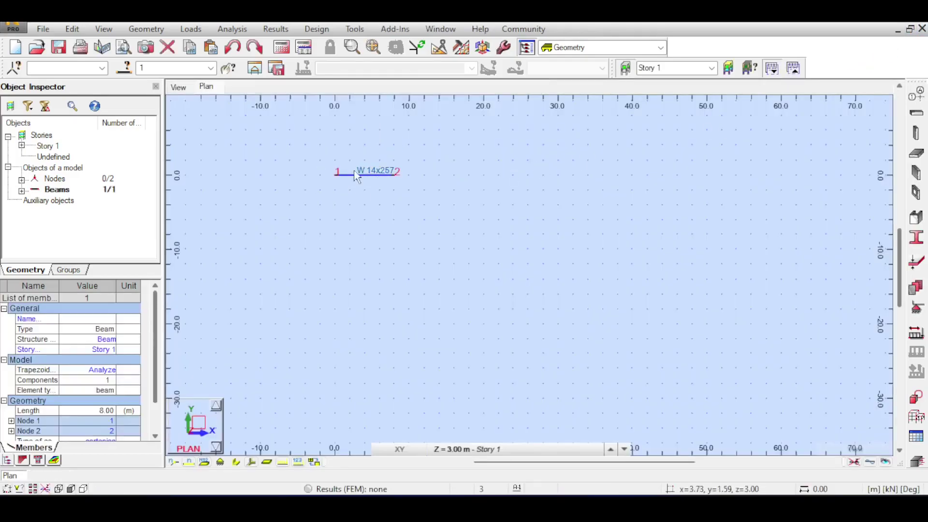
left_click_drag(309, 141, 458, 215)
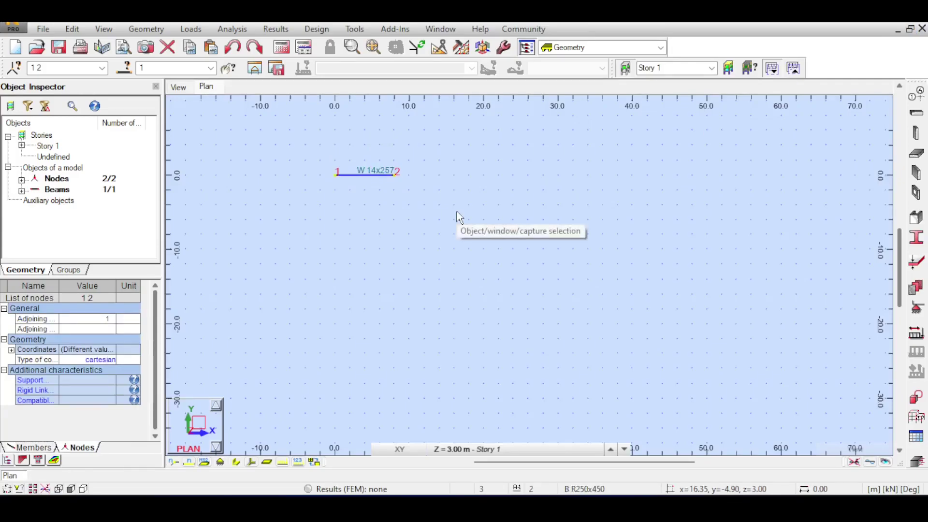
key("Escape")
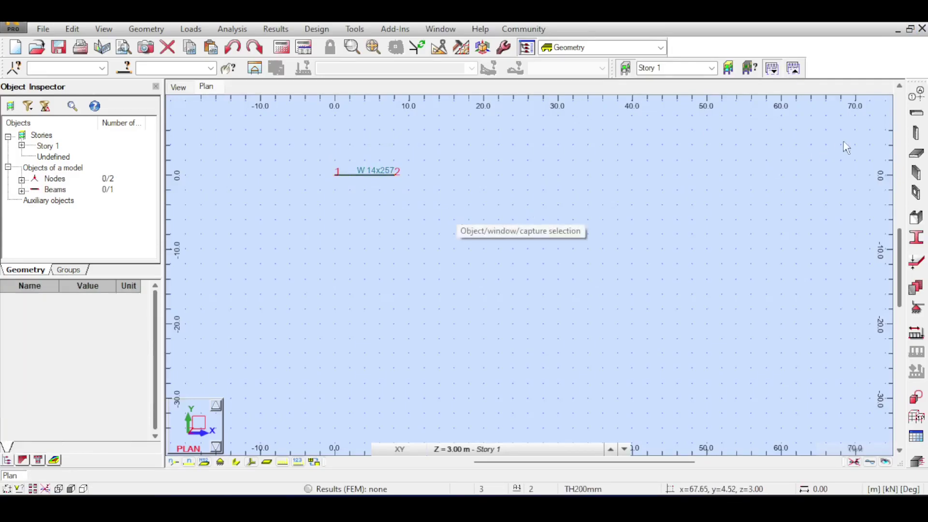
- Open the Beam definition dialog and close it without adding a beam
left_click(913, 115)
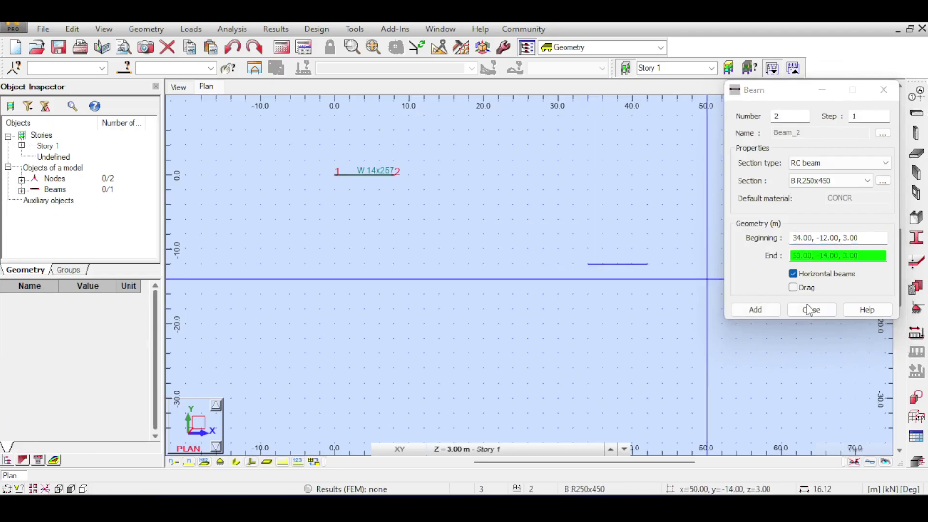
left_click(811, 310)
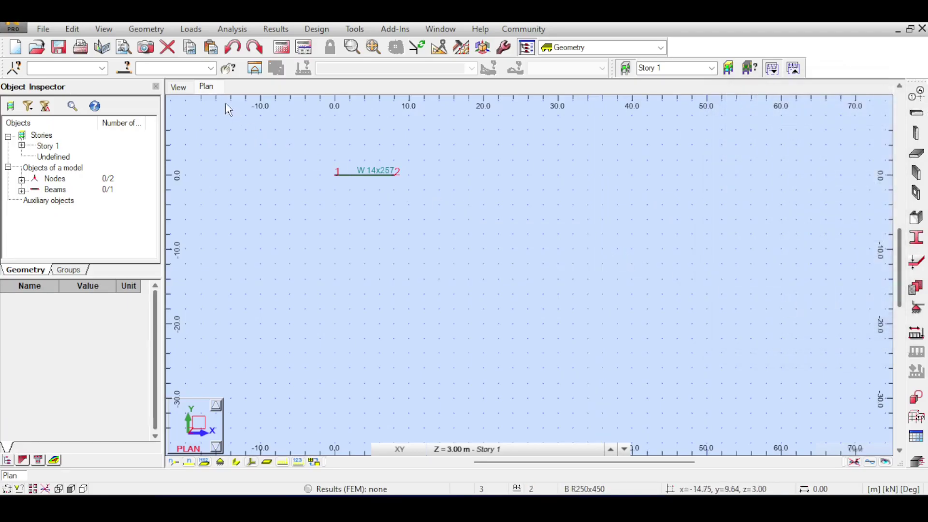
- Open the full data table for Nodes
left_click(146, 29)
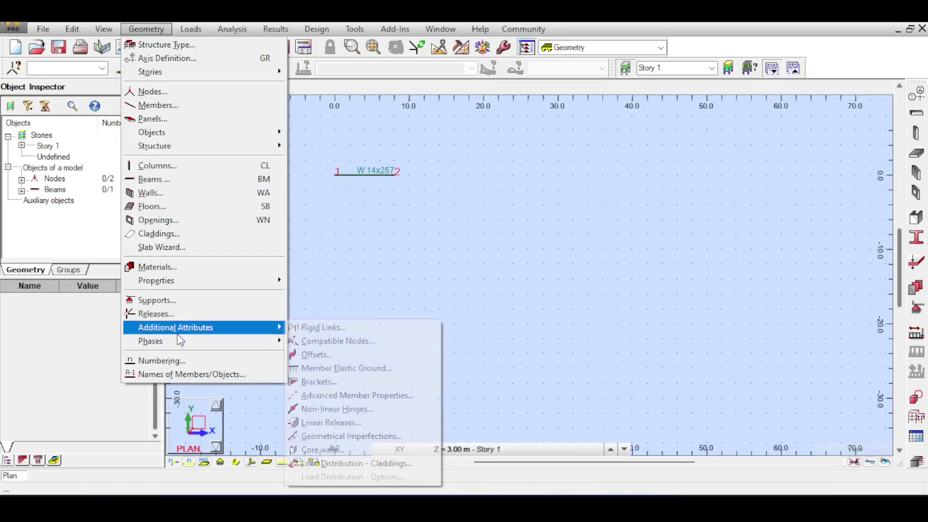
mouse_move(103, 29)
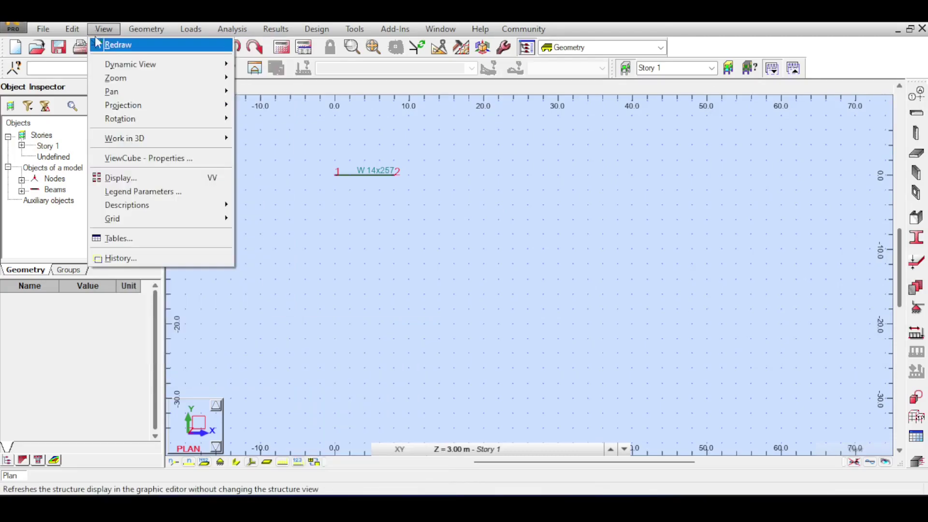
left_click(129, 238)
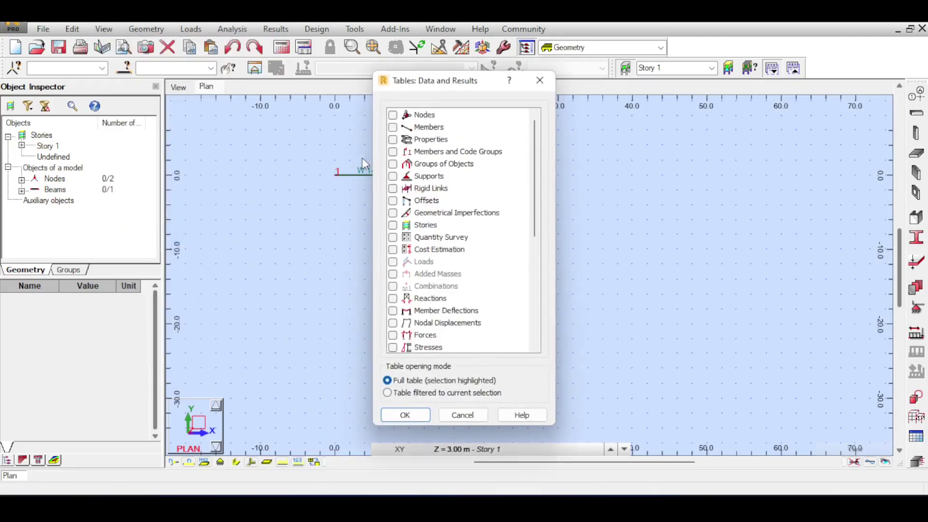
left_click(398, 115)
left_click(405, 415)
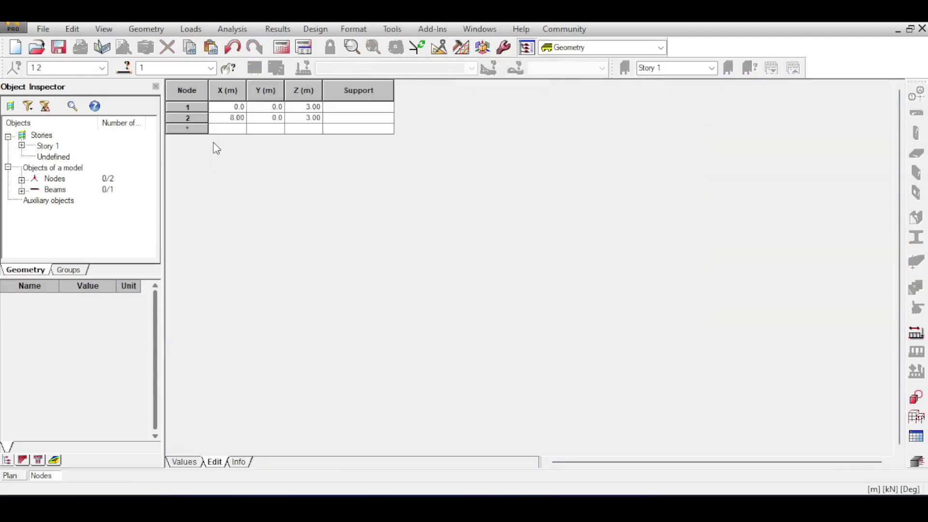
- Add node 3 to the table with X at 12 m and Y at 5 m
left_click(220, 129)
type("12")
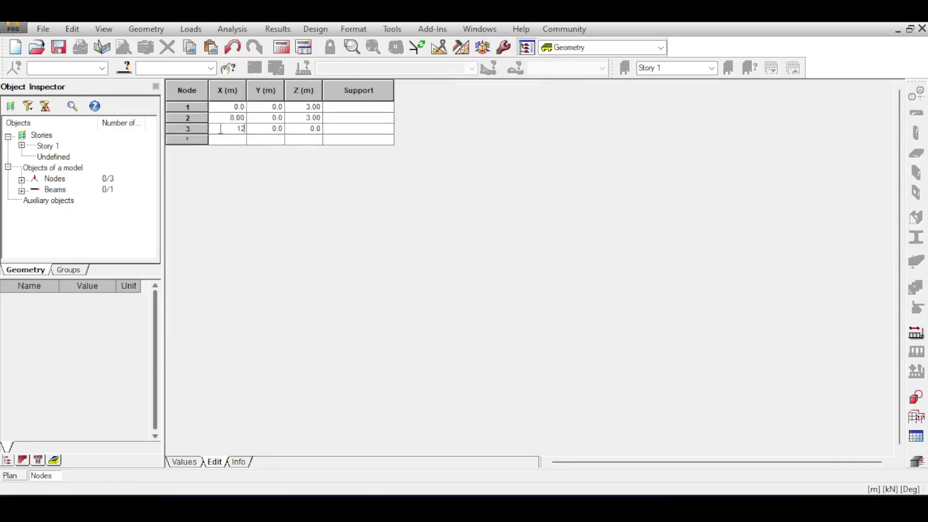
key("Tab")
type("5")
key("Tab")
- View the support options available for node 1 without assigning one, and close the Nodes table
left_click(389, 108)
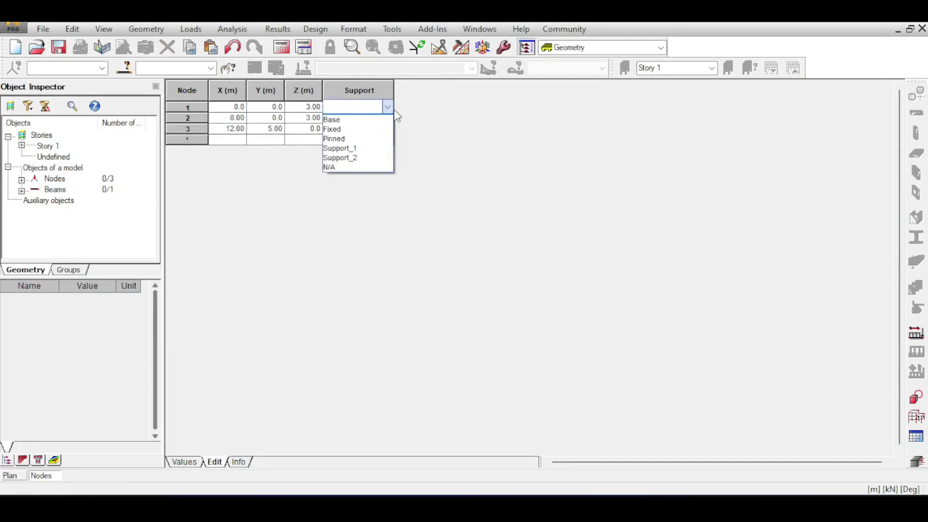
left_click(388, 107)
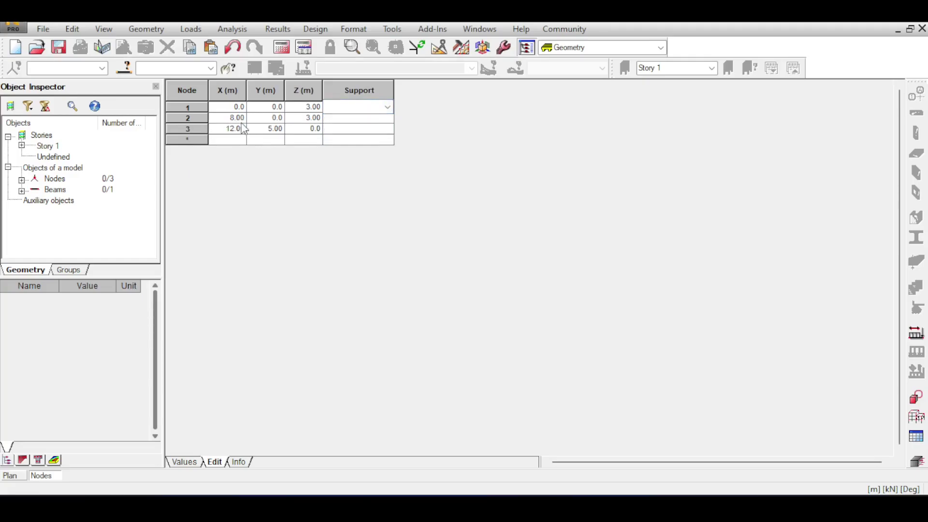
left_click(921, 28)
- Switch the plan's work level to Base at 0.00 m to show the new node
middle_click_drag(436, 172, 416, 198)
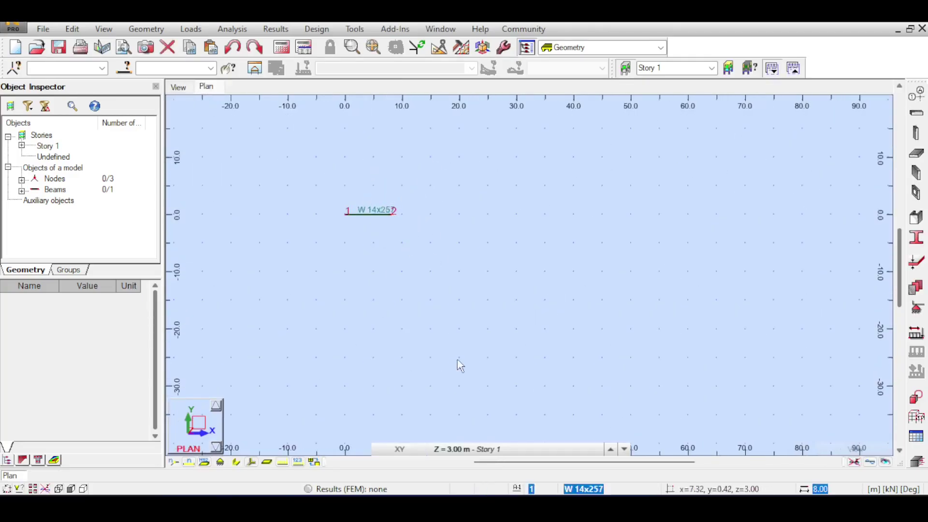
left_click(471, 449)
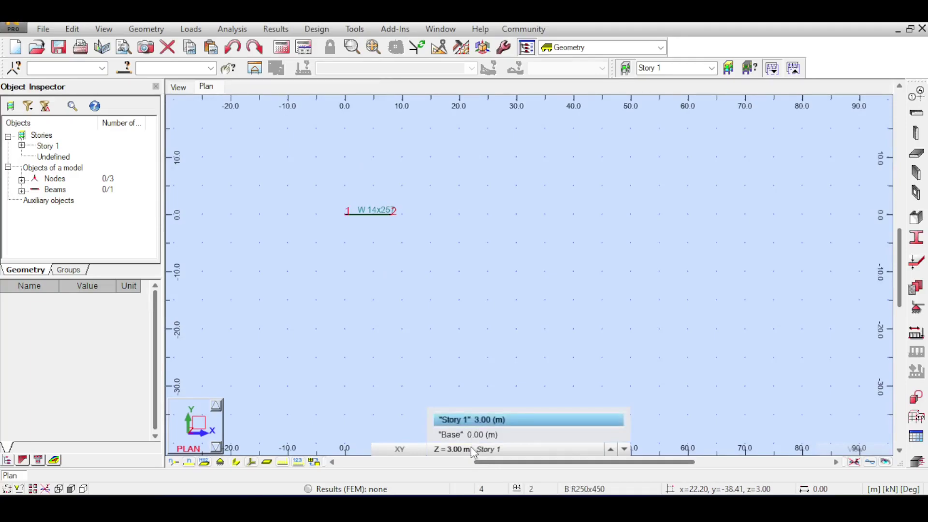
left_click(468, 434)
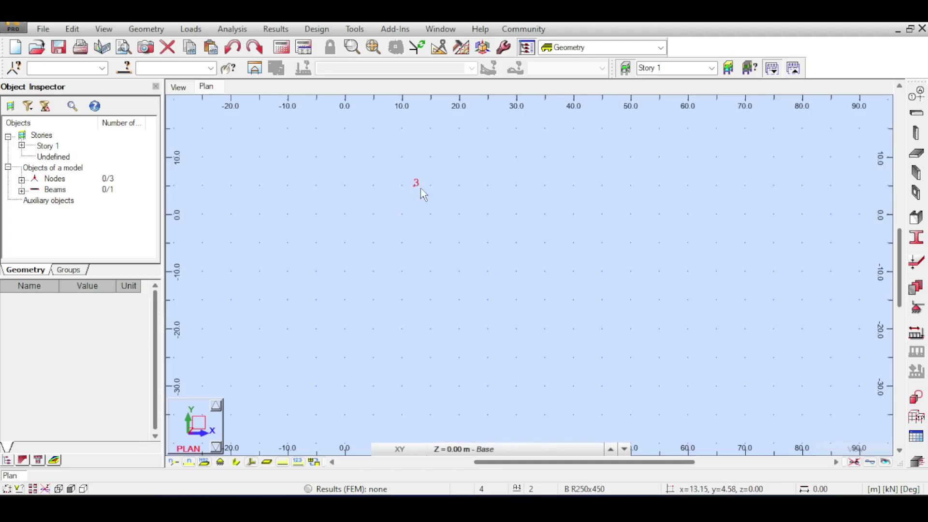
- Switch to the 3D view and display the node numbers on the model
left_click(181, 87)
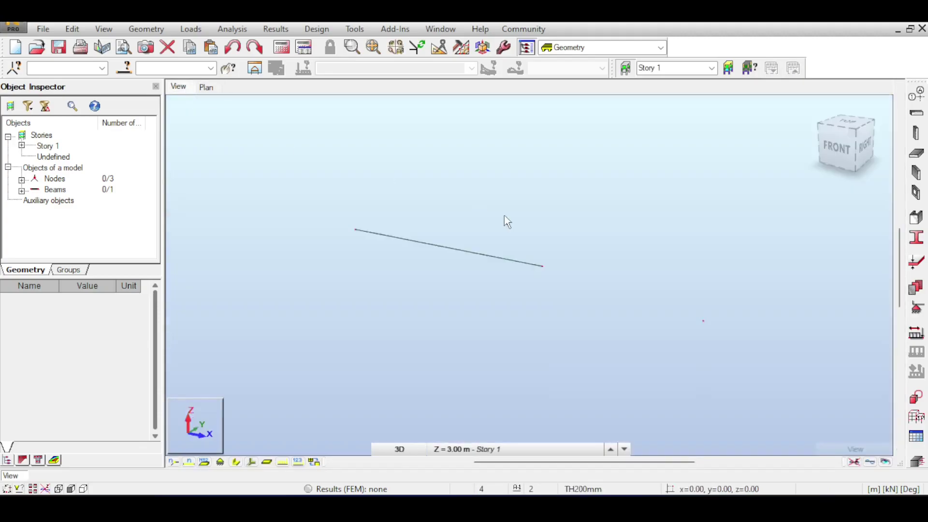
scroll(503, 215, "down", 5)
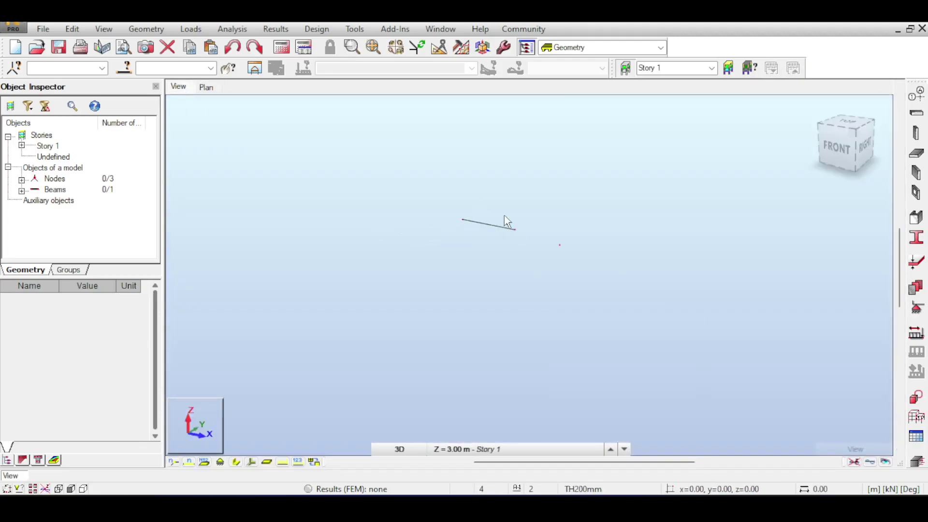
left_click(173, 462)
scroll(444, 242, "up", 3)
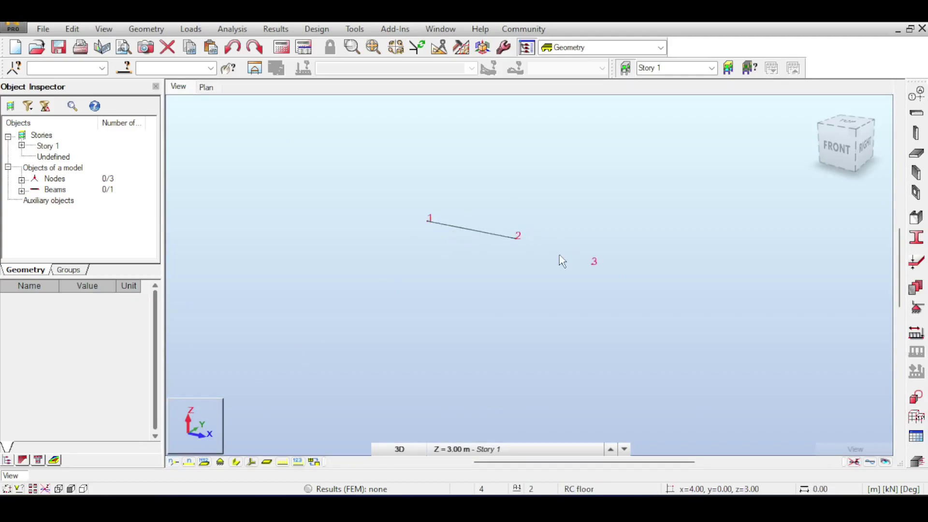